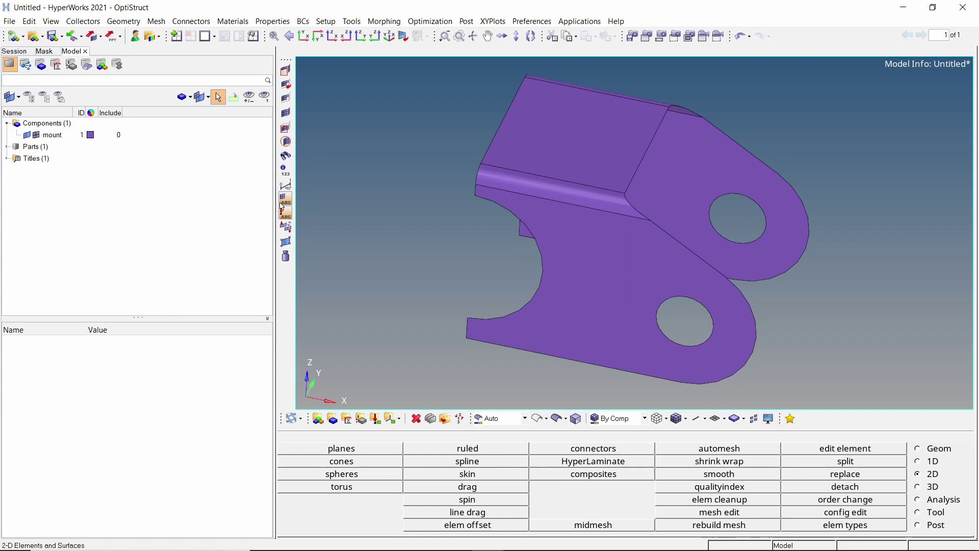
Create a new material in the Model browser named aluminum.
left_click(29, 136)
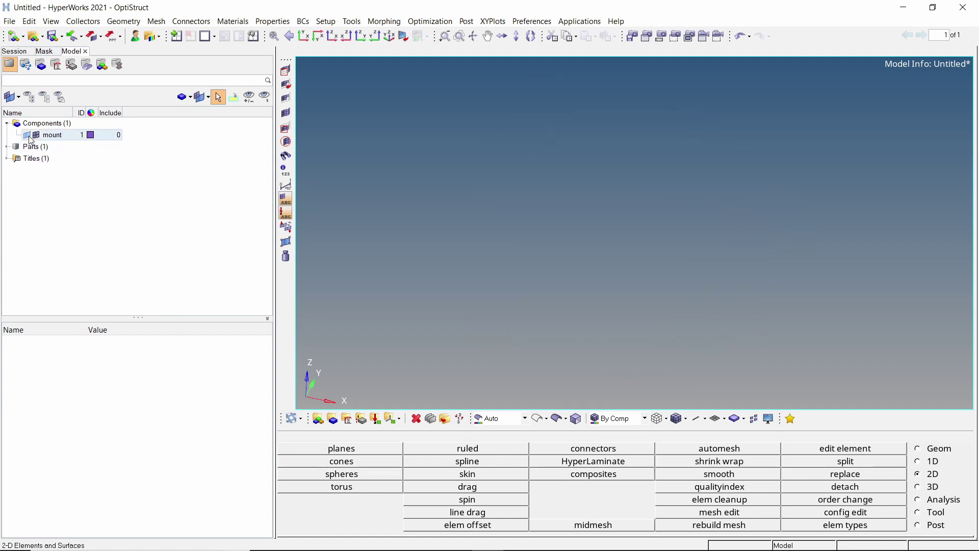
left_click(29, 136)
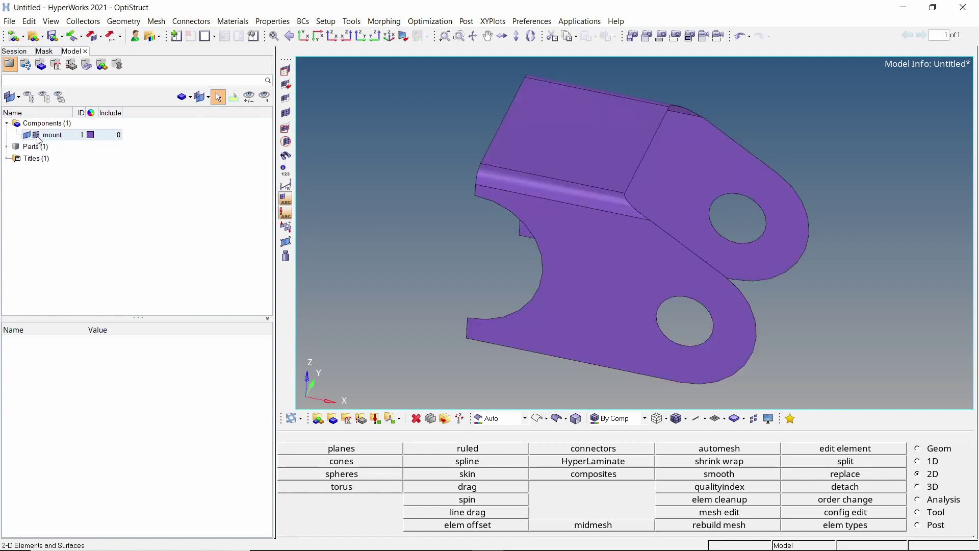
right_click(187, 135)
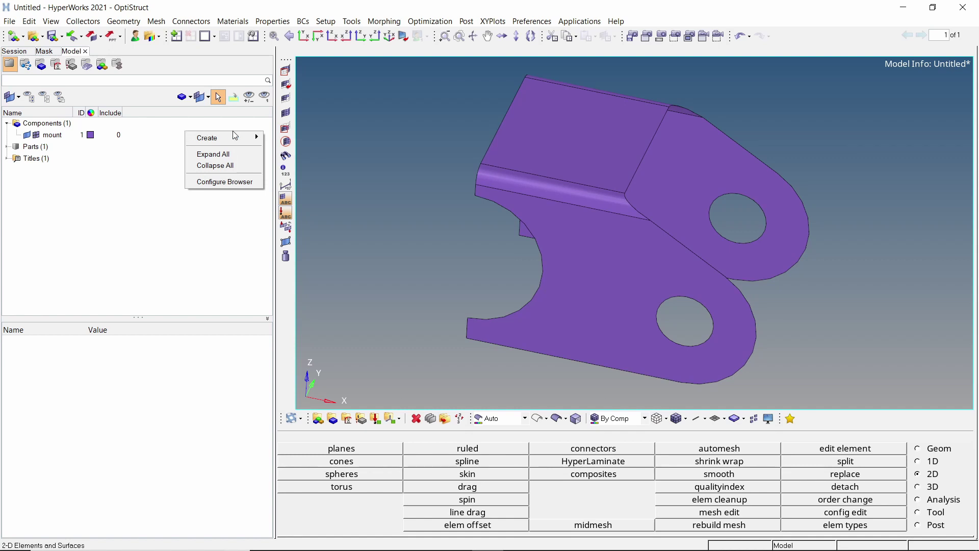
mouse_move(252, 139)
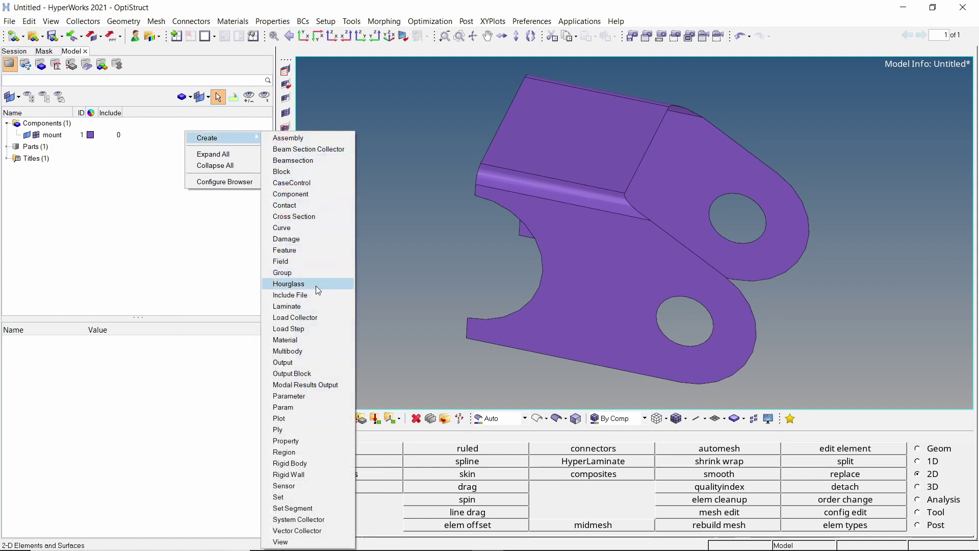
left_click(328, 339)
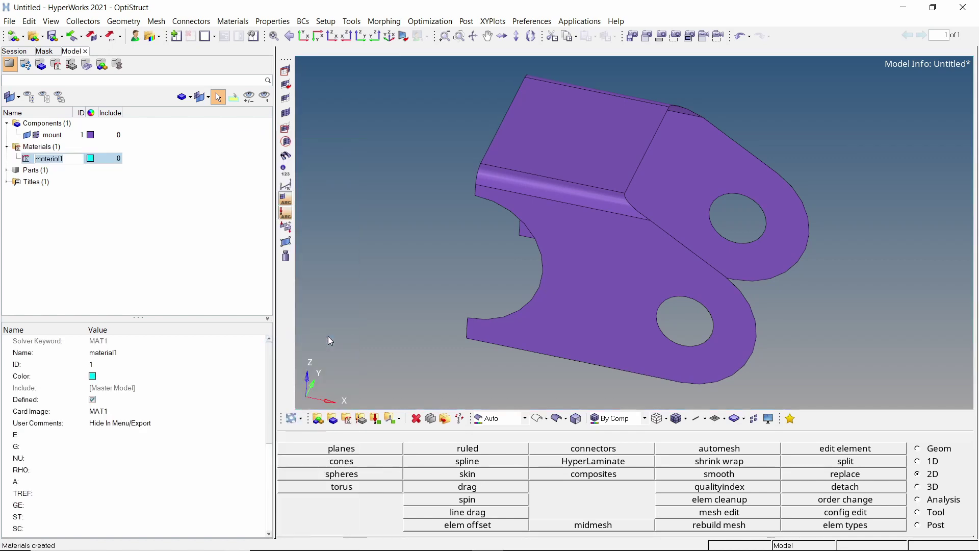
type("aluminum")
key("Return")
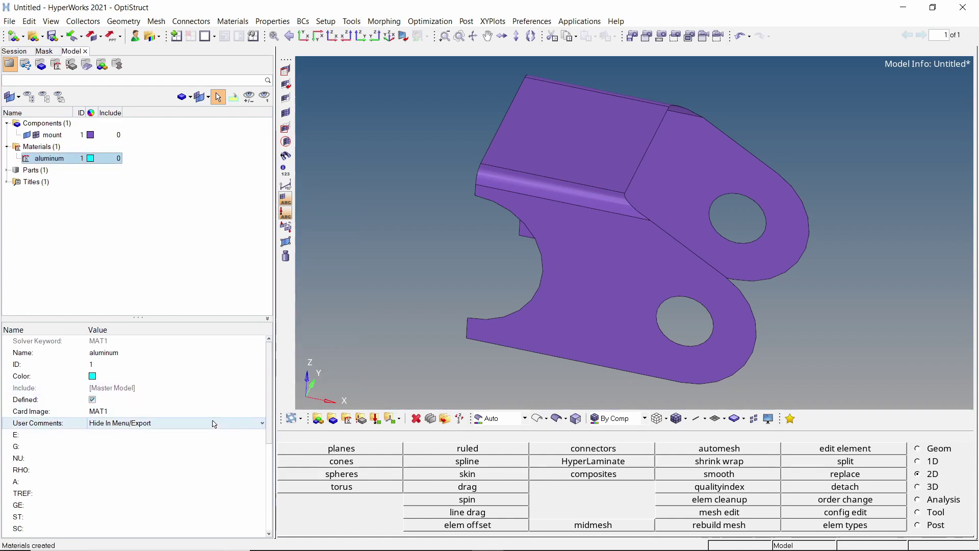
Give aluminum E 75000, Poisson's ratio 0.3 and density 2.7e-09.
left_click(199, 435)
type("210000.0")
left_click(200, 439)
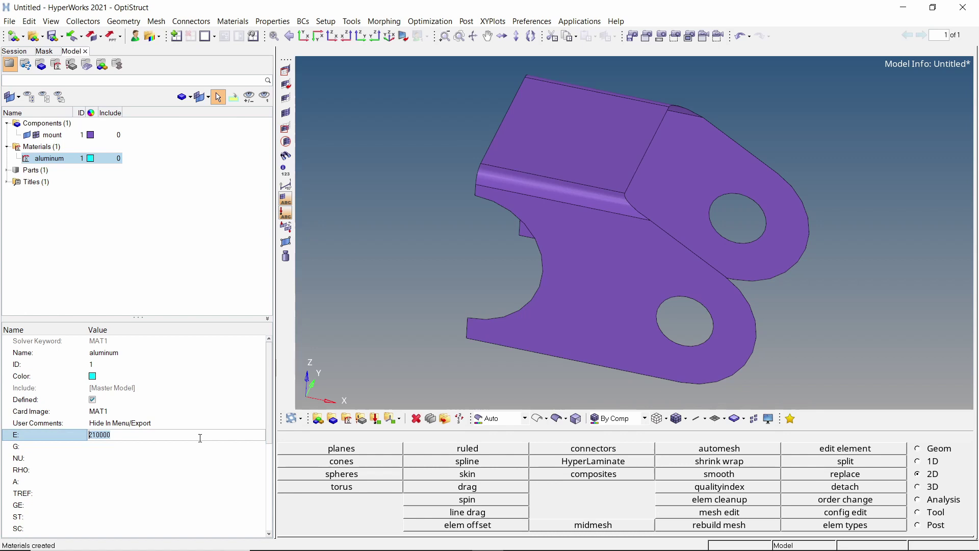
type("75")
key("Return")
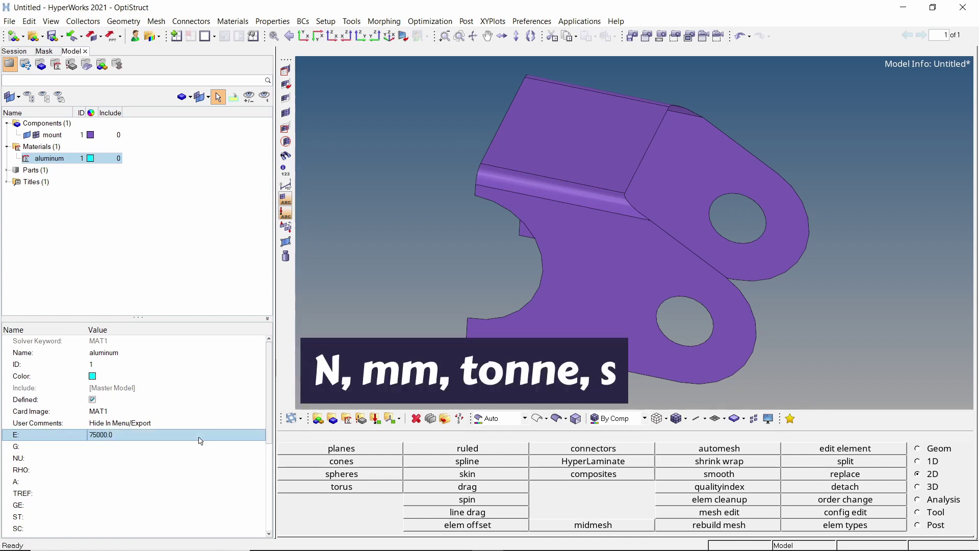
left_click(200, 458)
type("0.3")
key("Return")
left_click(200, 458)
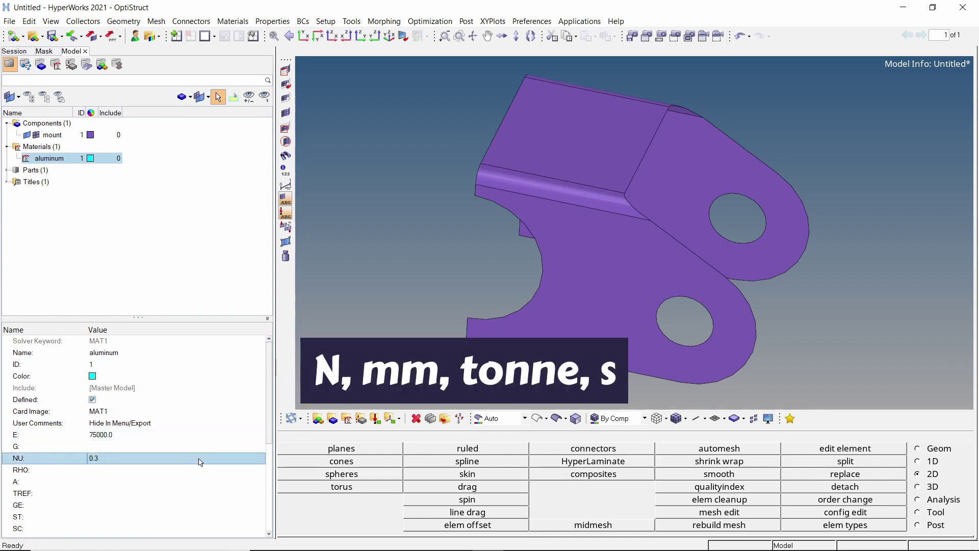
left_click(200, 465)
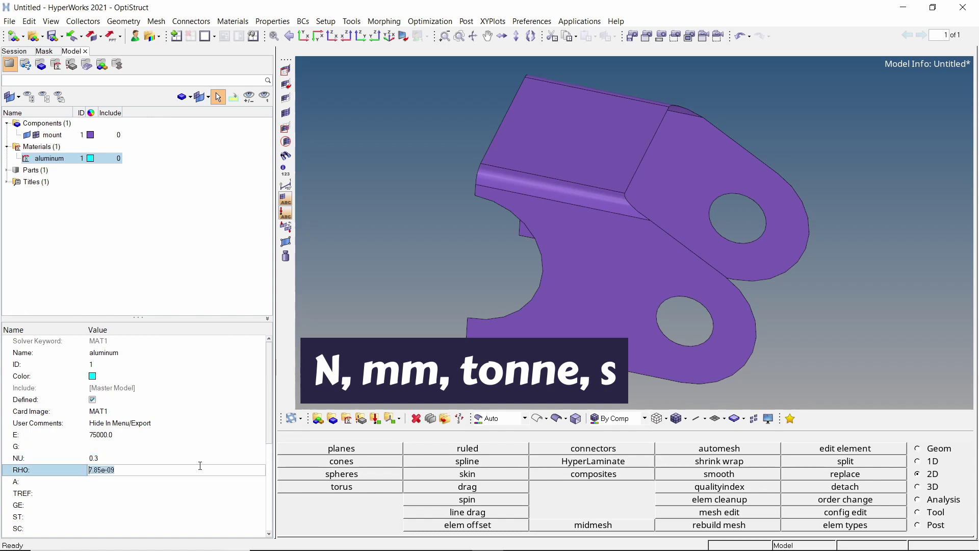
type("2.7")
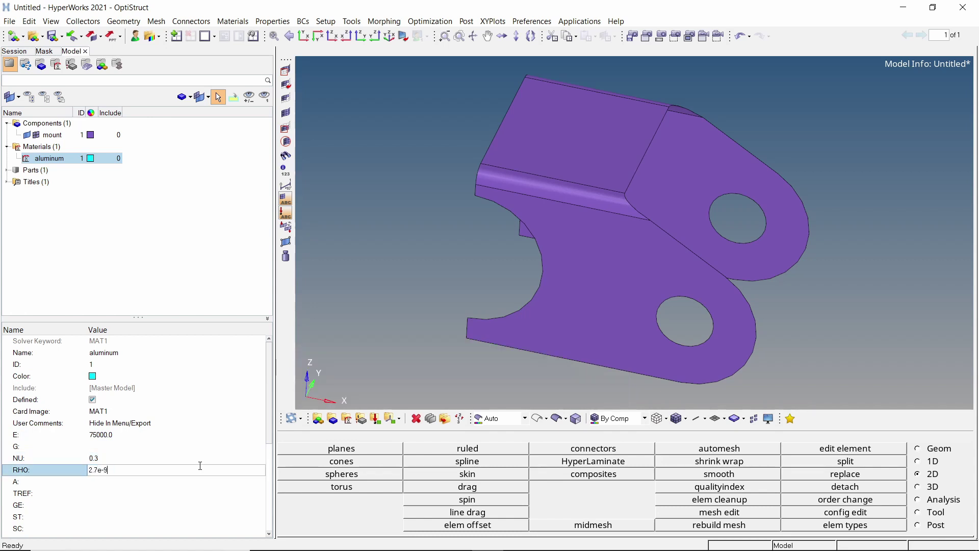
key("Return")
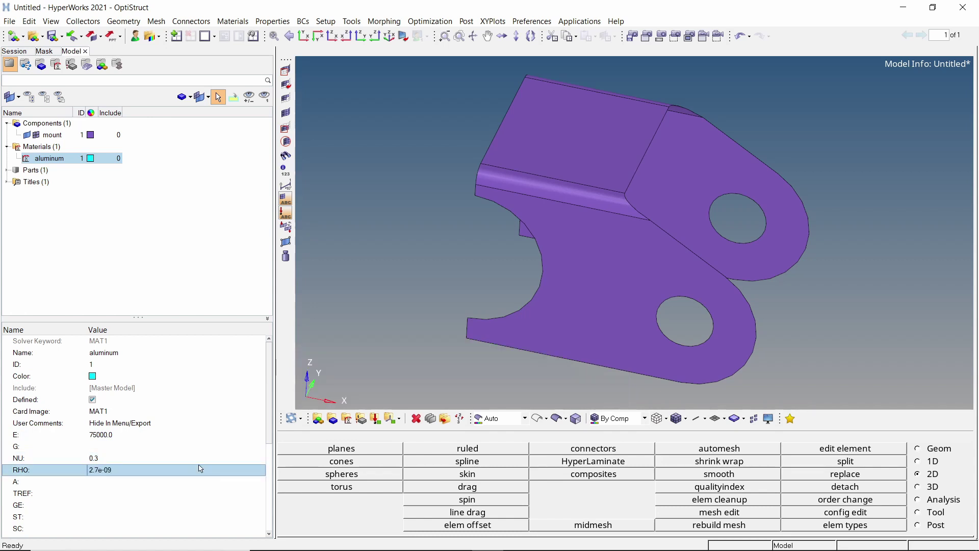
Create a new property named shell.
right_click(208, 135)
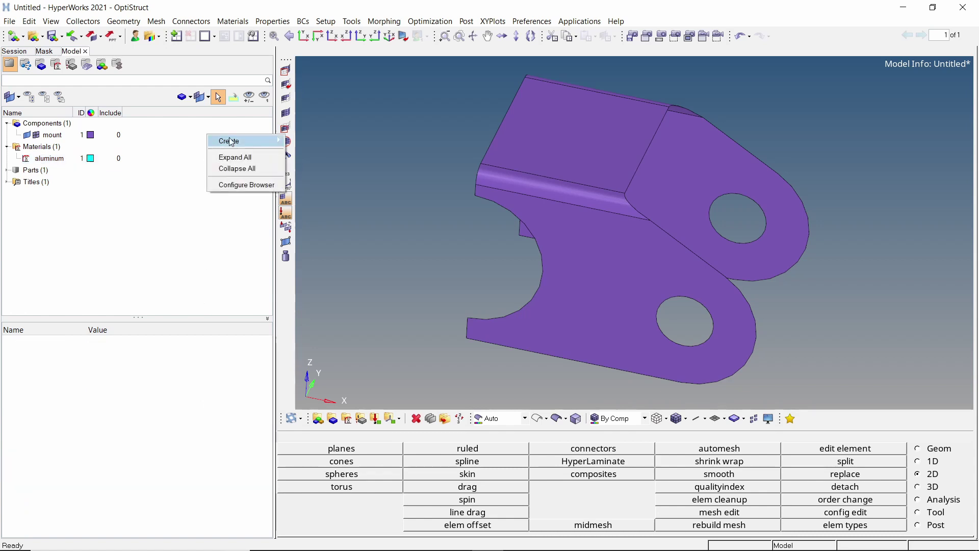
mouse_move(255, 142)
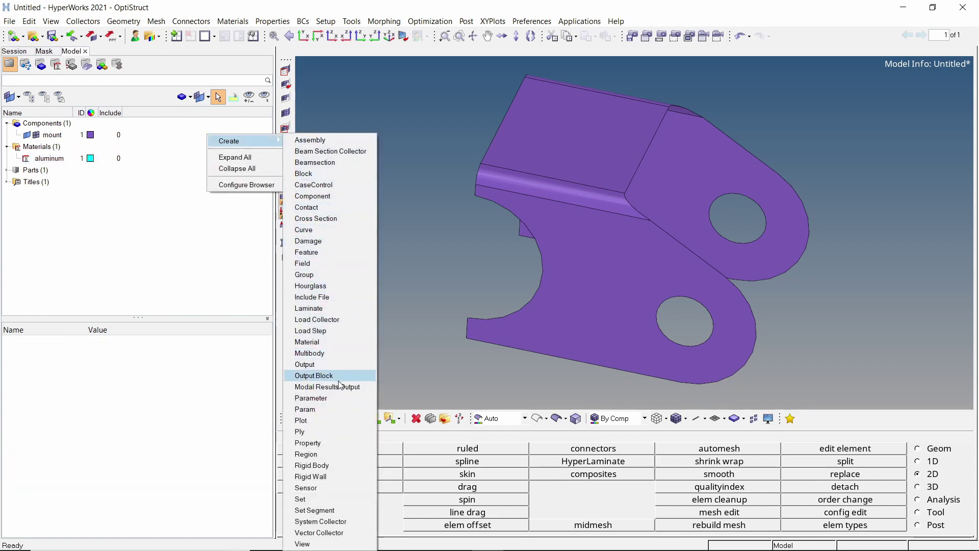
left_click(343, 442)
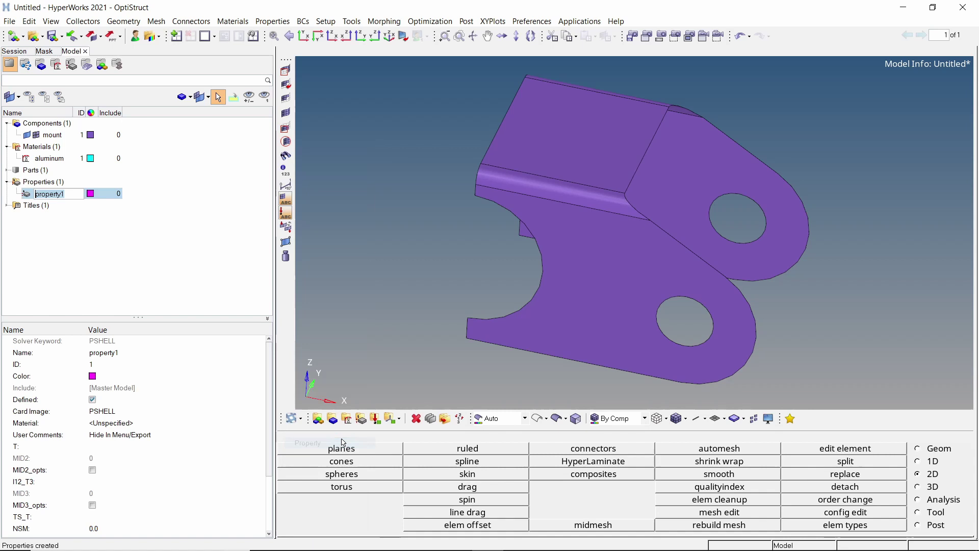
type("shell")
key("Return")
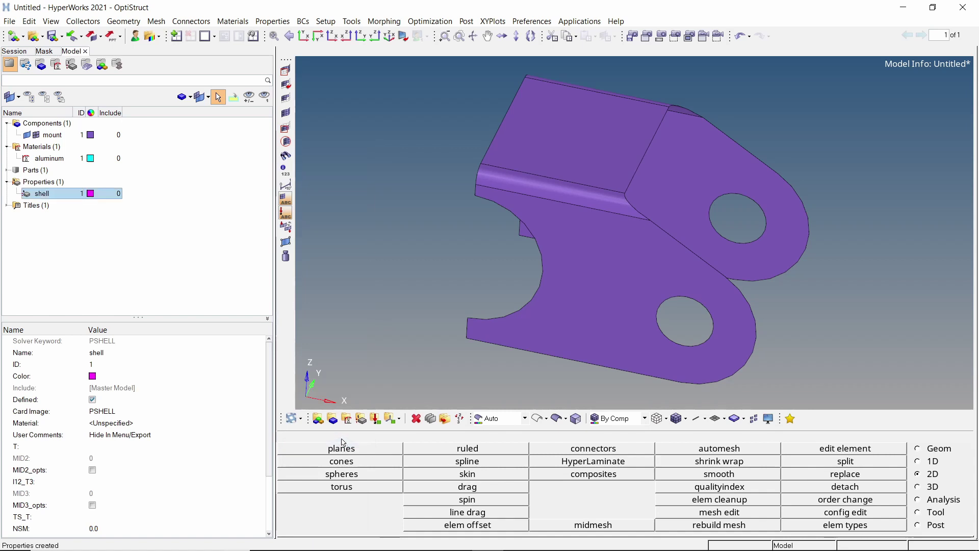
Set the shell property's material to aluminum and thickness T to 2.0.
left_click(172, 426)
left_click(174, 427)
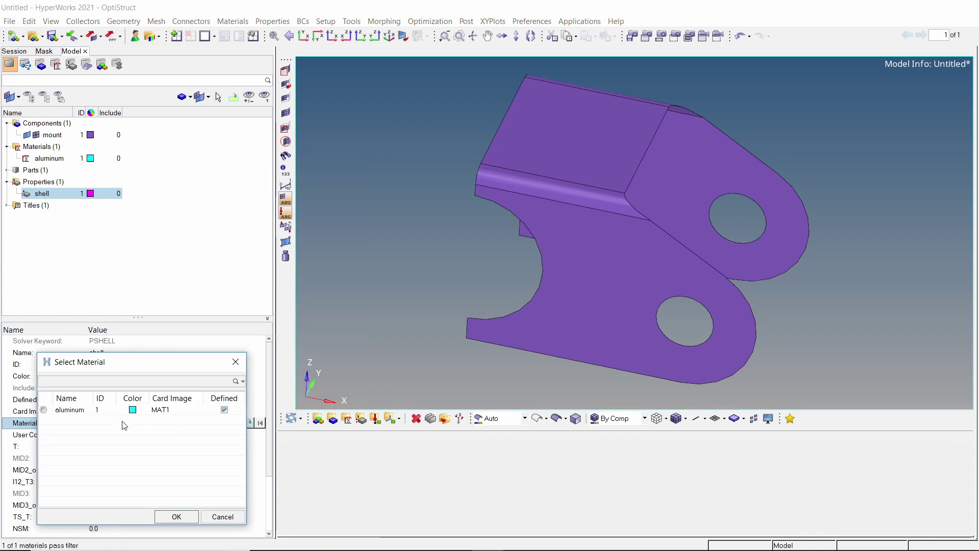
left_click(68, 411)
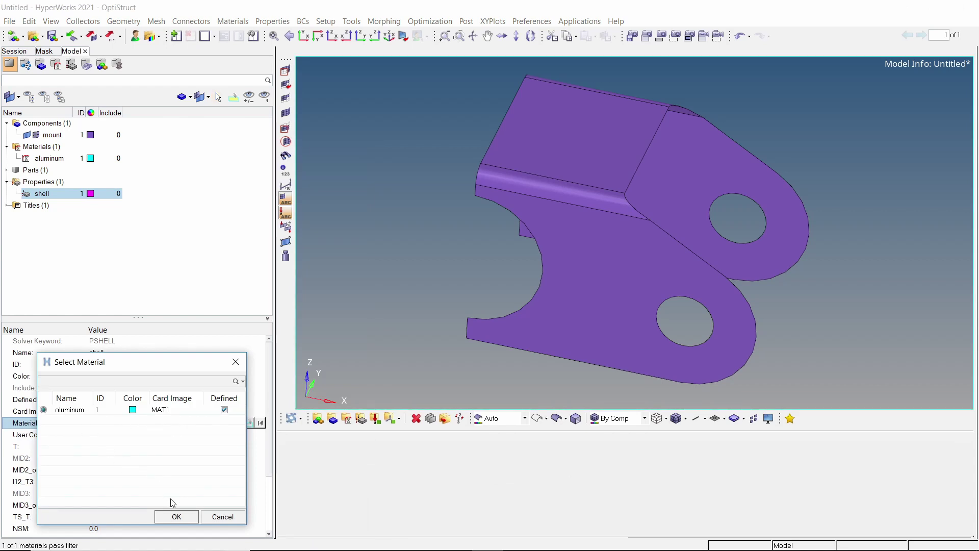
left_click(177, 517)
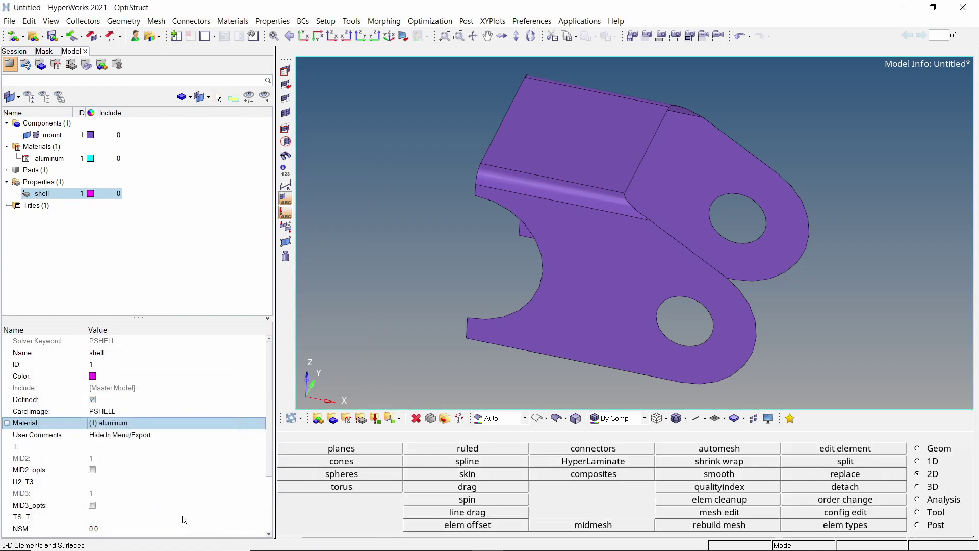
left_click(197, 449)
type("2")
key("Return")
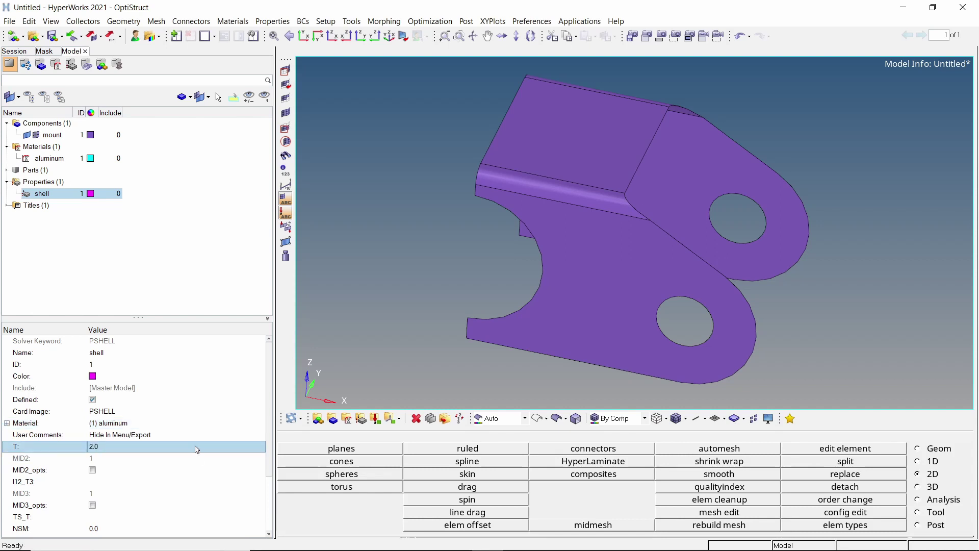
Assign the shell property to the mount component.
left_click(68, 135)
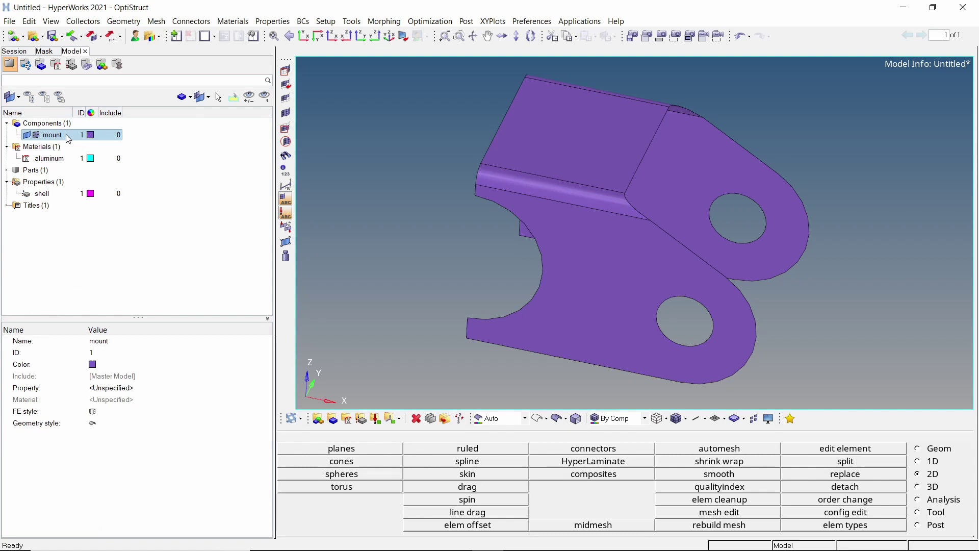
left_click(135, 389)
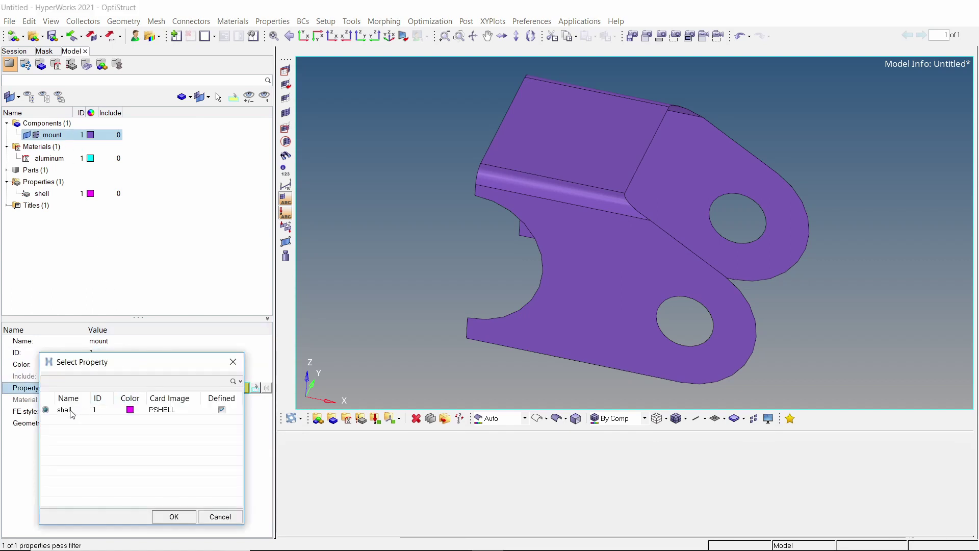
left_click(166, 518)
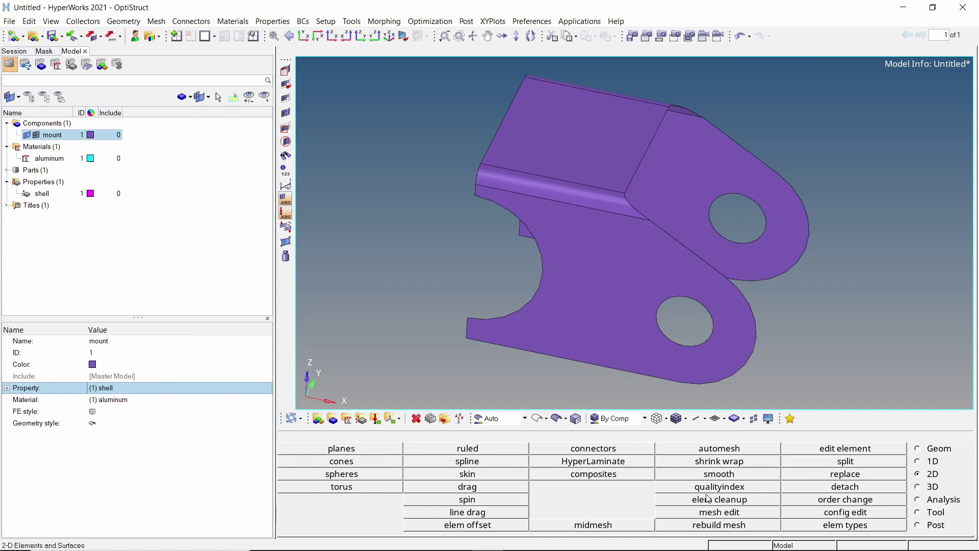
Washer-split 5.0-offset rings around the lower and upper bracket holes in quick edit.
left_click(925, 452)
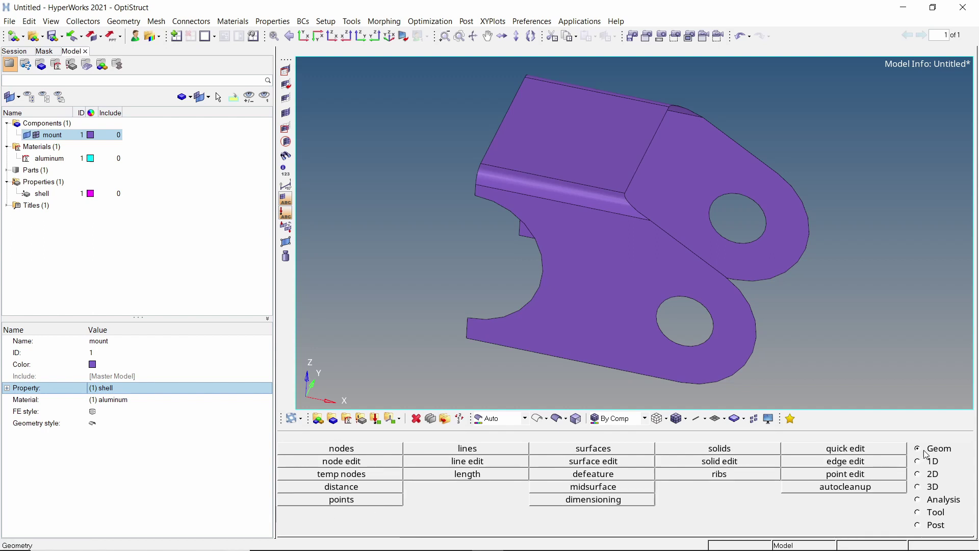
left_click(845, 448)
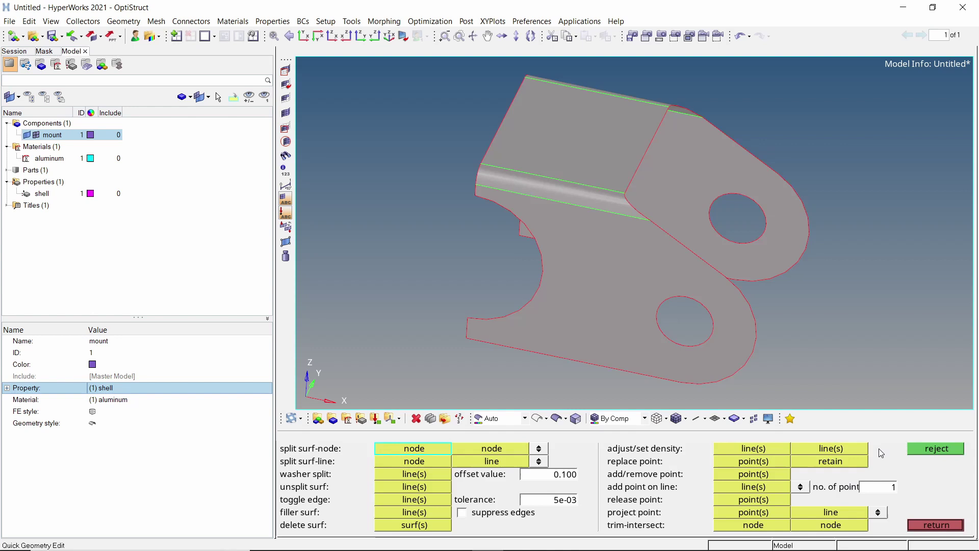
left_click(569, 475)
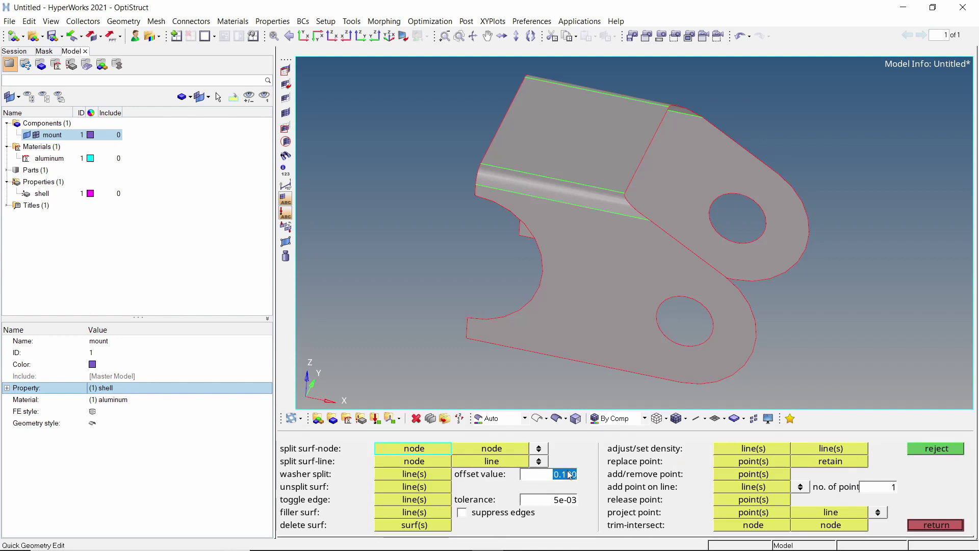
type("5")
key("Return")
left_click(433, 475)
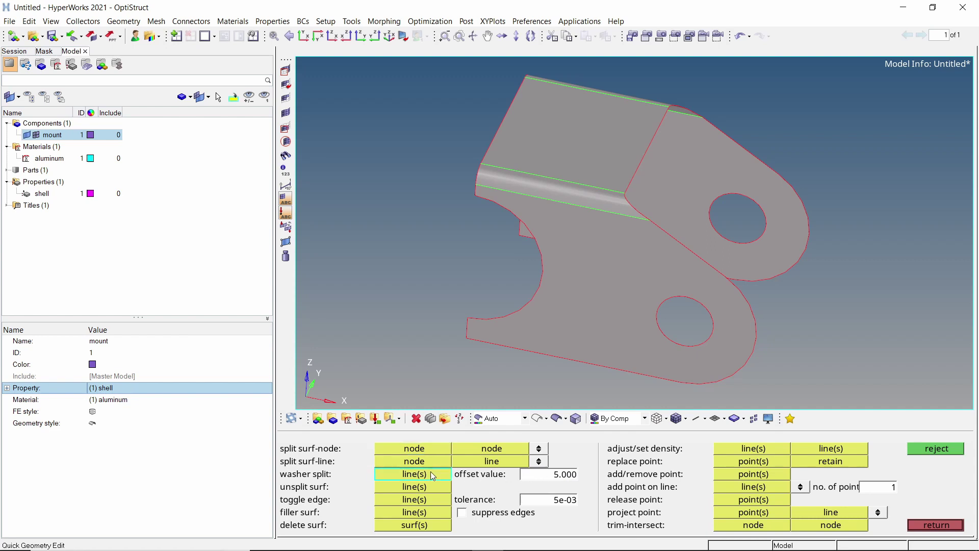
left_click(712, 325)
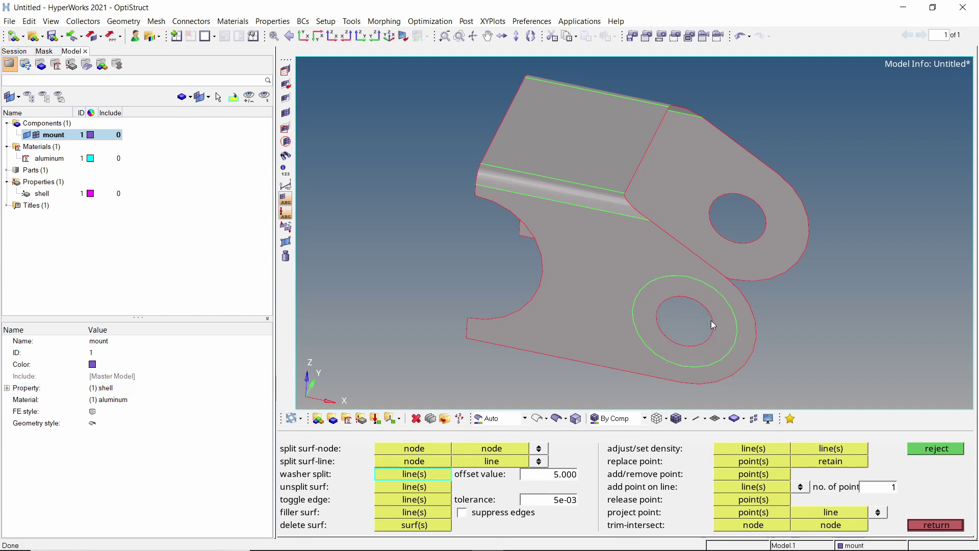
scroll(745, 266, "up", 2)
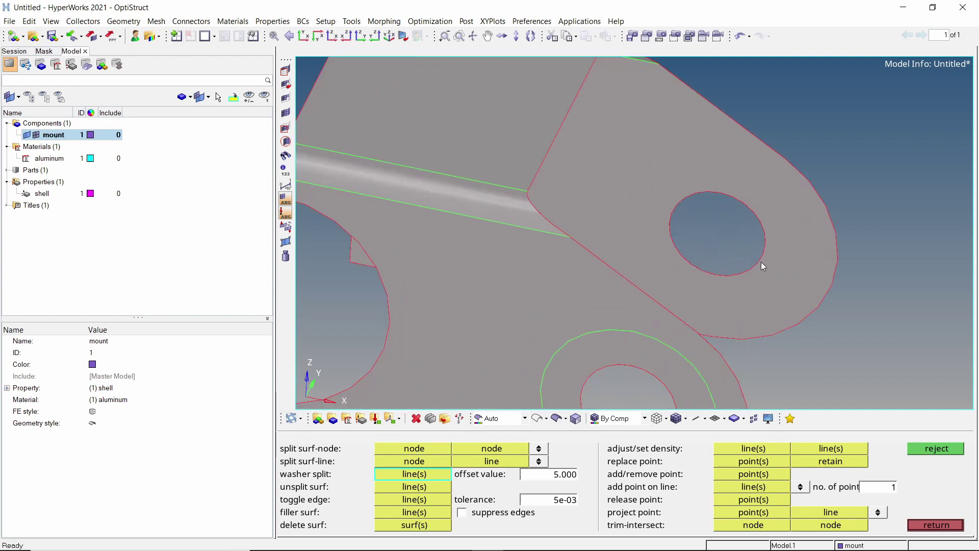
left_click(761, 262)
right_click_drag(714, 329, 750, 304, "ctrl")
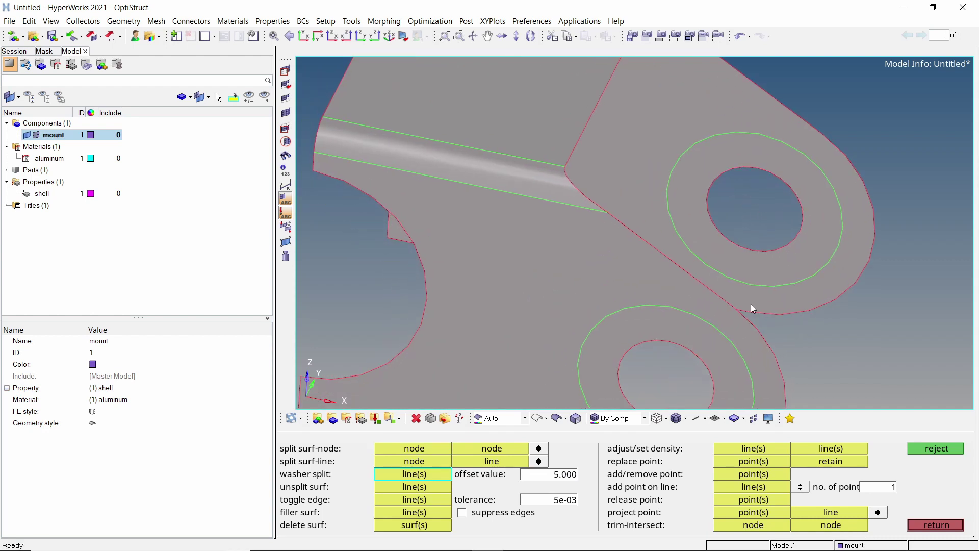
Split surfaces node-to-line from the first two fillet corner nodes to their edge lines.
left_click(417, 462)
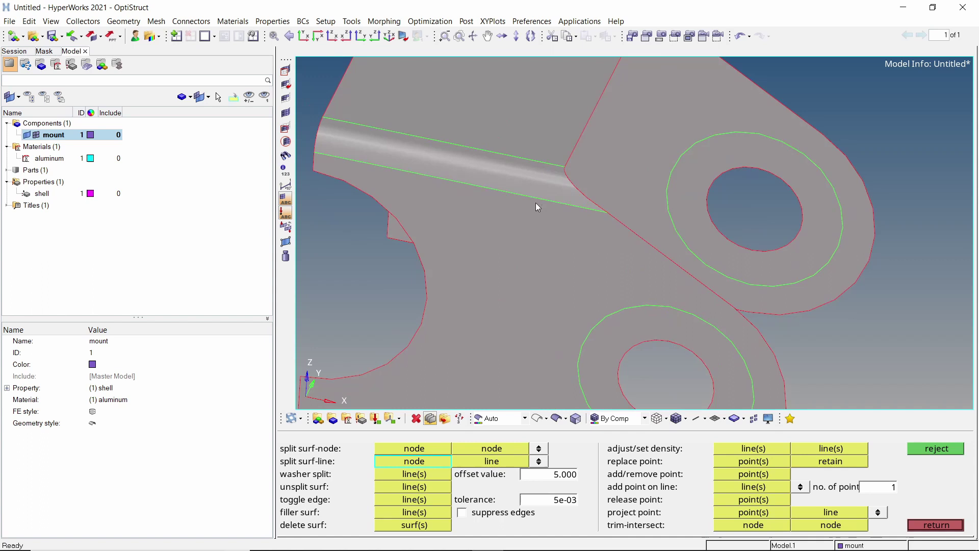
scroll(564, 167, "up", 2)
left_click(565, 166)
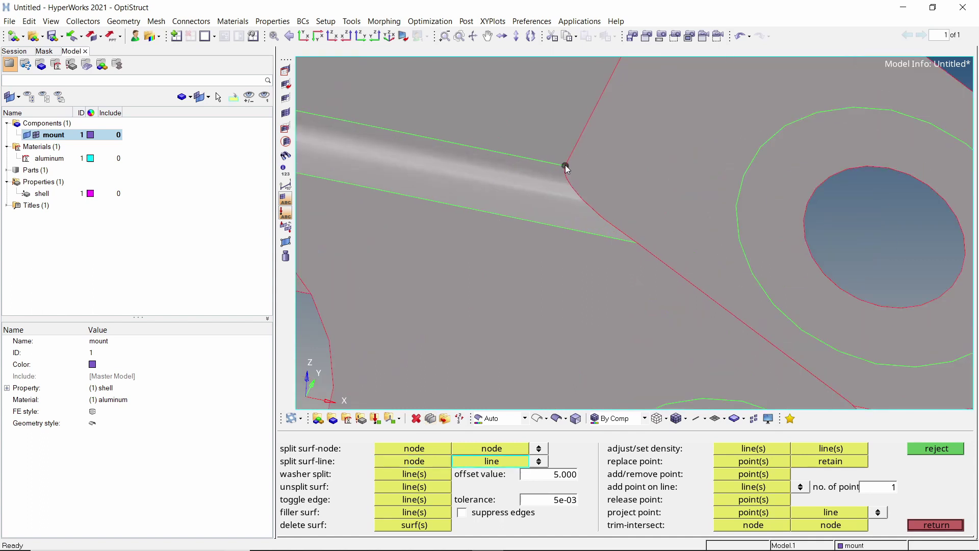
left_click(553, 228)
scroll(561, 259, "down", 2)
left_click_drag(629, 234, 641, 211, "ctrl")
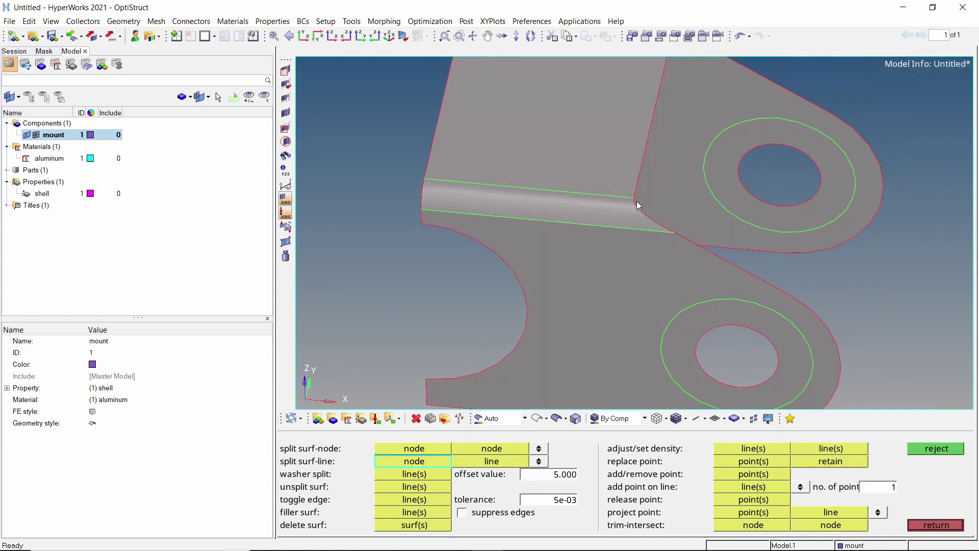
scroll(638, 206, "up", 3)
left_click(640, 195)
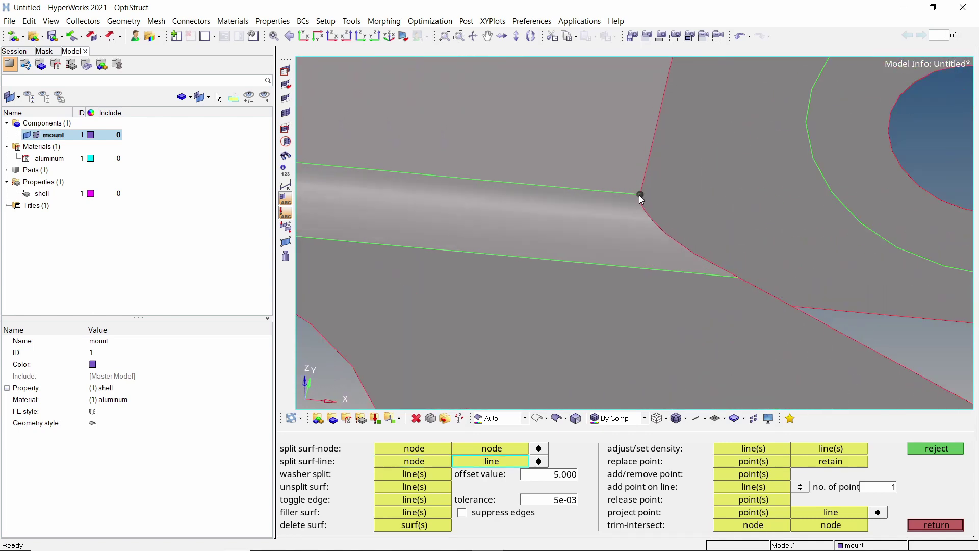
left_click(636, 266)
scroll(625, 282, "down", 5)
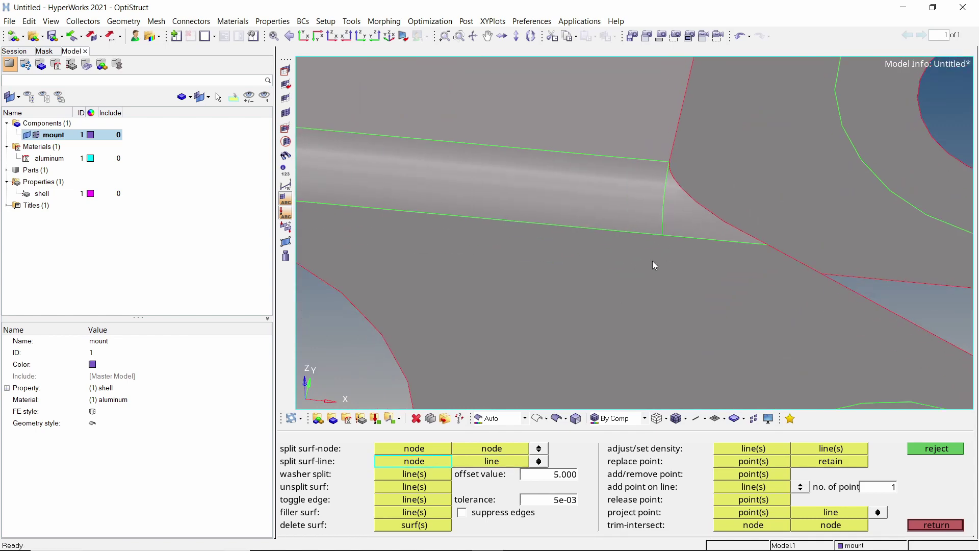
Split the remaining fillet corner node to its edge line, review, and exit quick edit.
right_click_drag(688, 131, 648, 232, "ctrl")
mouse_move(686, 232)
left_mouse_down("ctrl")
mouse_move(709, 227)
mouse_move(678, 236)
left_mouse_up("ctrl")
scroll(679, 237, "up", 5)
scroll(677, 232, "up", 4)
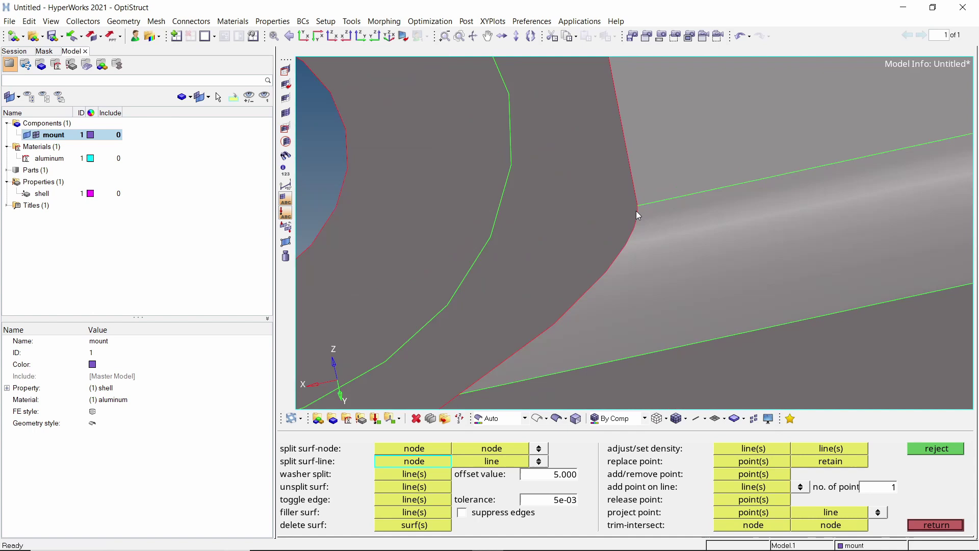
left_click(640, 207)
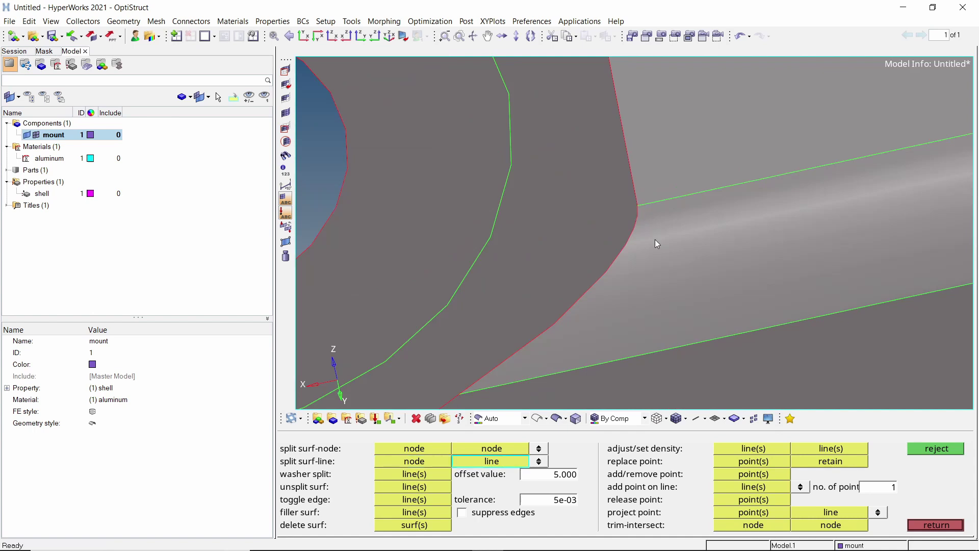
left_click(641, 206)
left_click(639, 205)
left_click(673, 347)
scroll(649, 208, "down", 5)
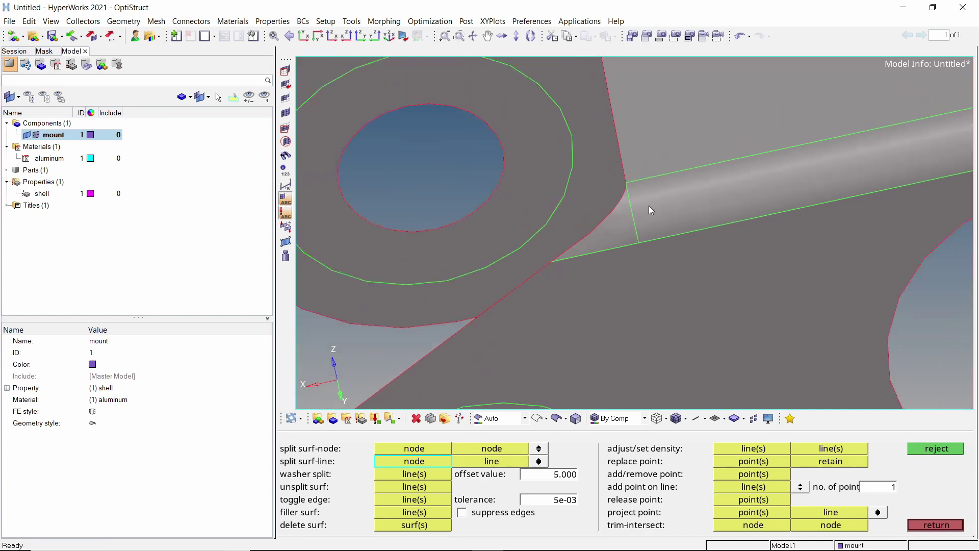
scroll(648, 206, "down", 3)
left_click_drag(668, 227, 666, 189, "ctrl")
key("Escape")
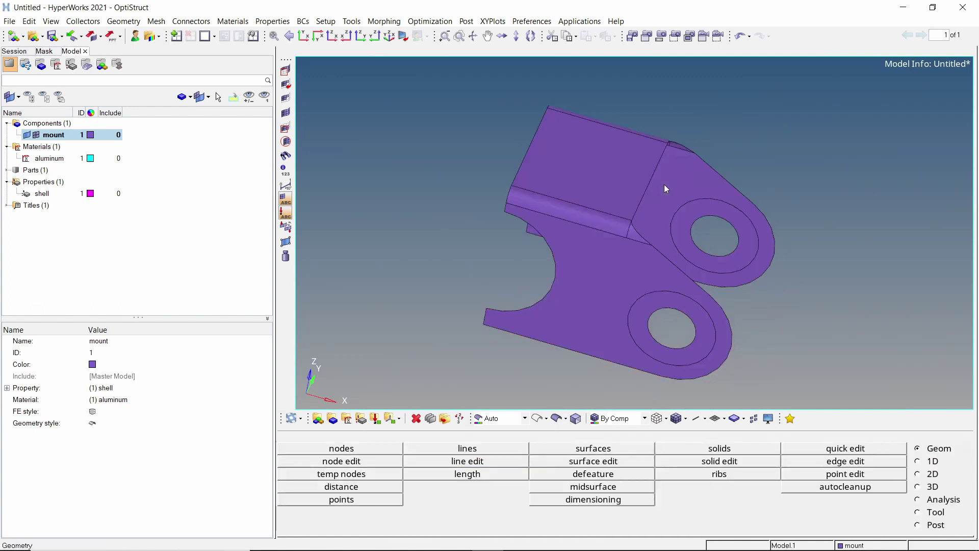
Automesh all bracket surfaces with element size 1.000.
left_click(918, 475)
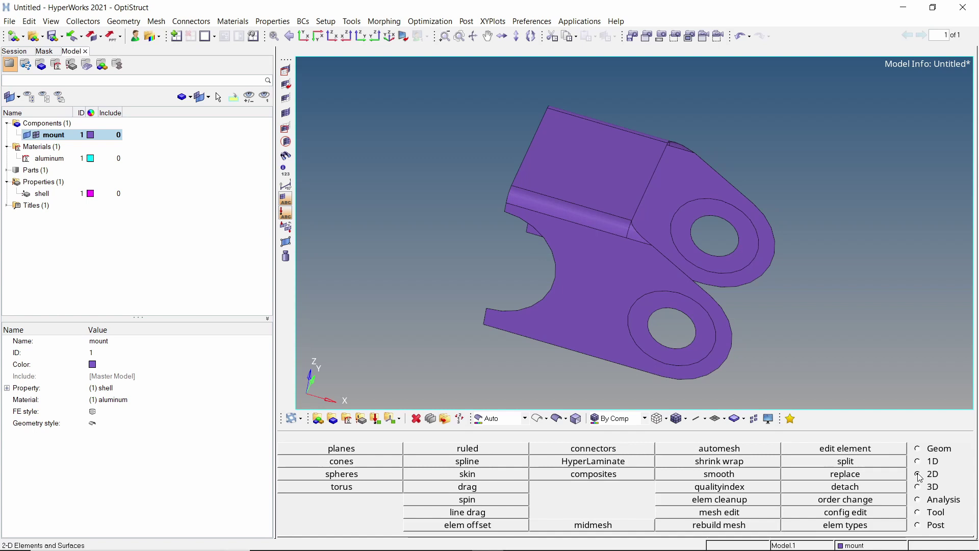
left_click(719, 449)
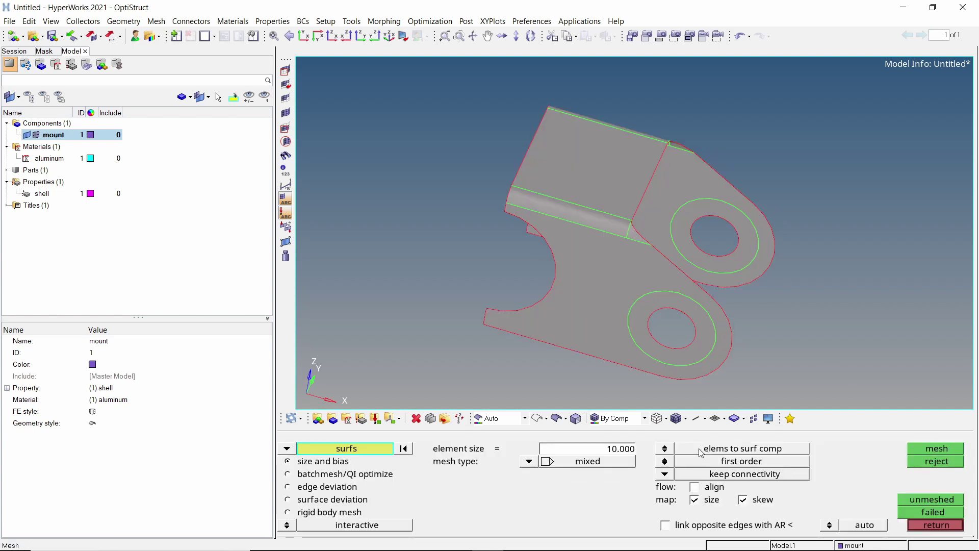
scroll(654, 185, "down", 2)
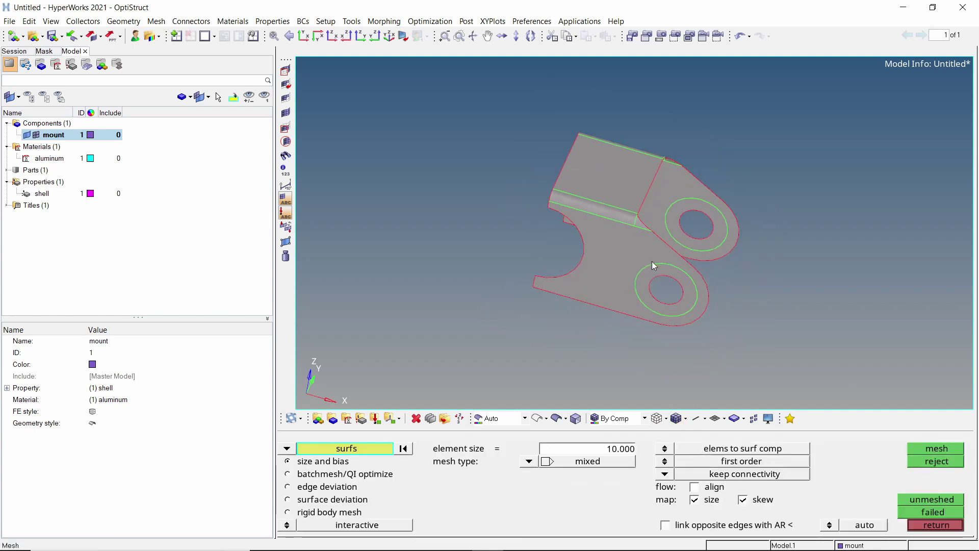
left_click_drag(478, 103, 791, 378, "shift")
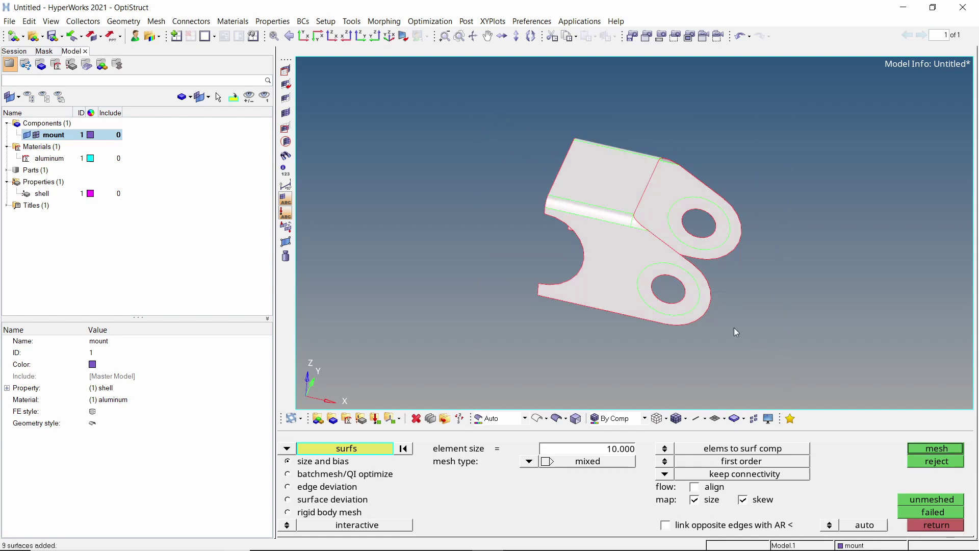
scroll(711, 311, "up", 1)
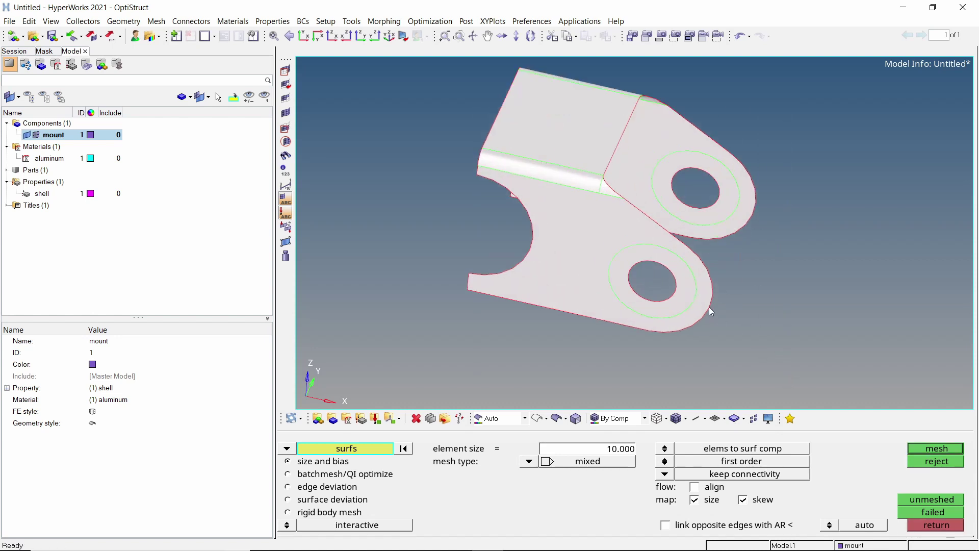
left_click(632, 452)
type("1.000")
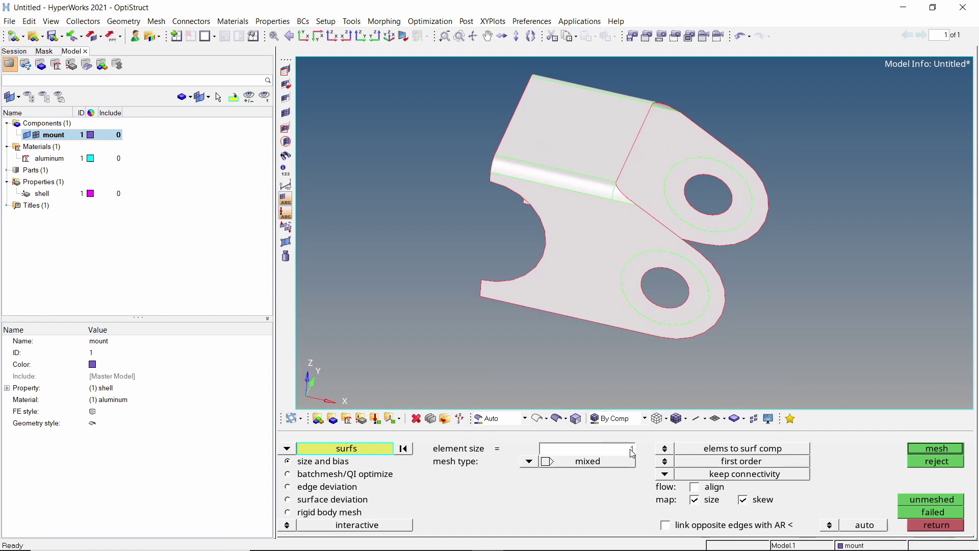
left_click(950, 450)
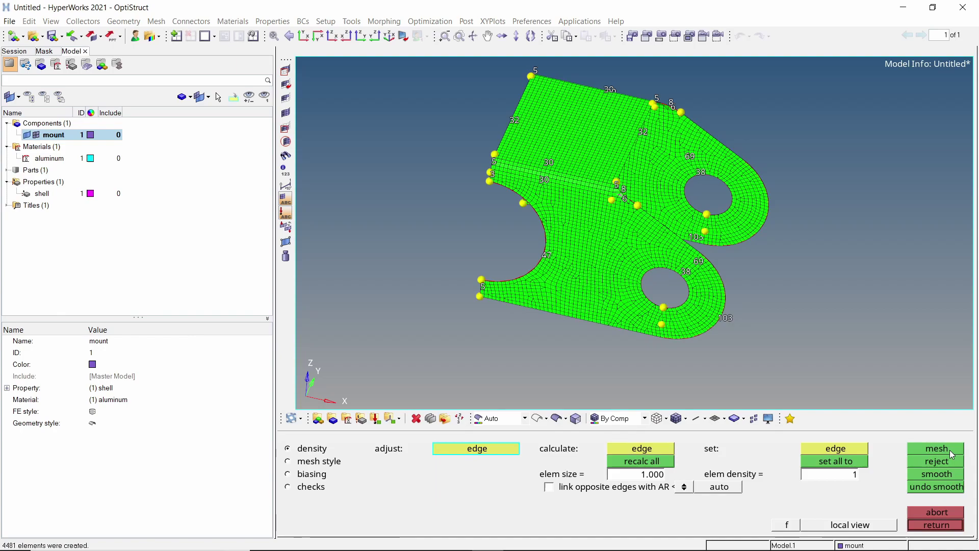
Inspect the 4481-element shell mesh and accept it.
right_click_drag(703, 326, 721, 339, "ctrl")
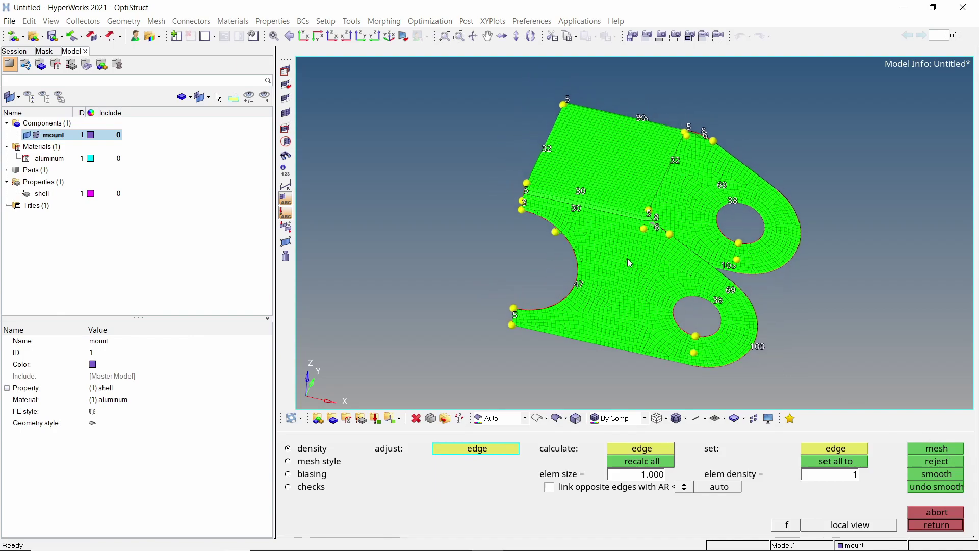
scroll(627, 258, "up", 3)
left_click_drag(620, 234, 668, 211, "ctrl")
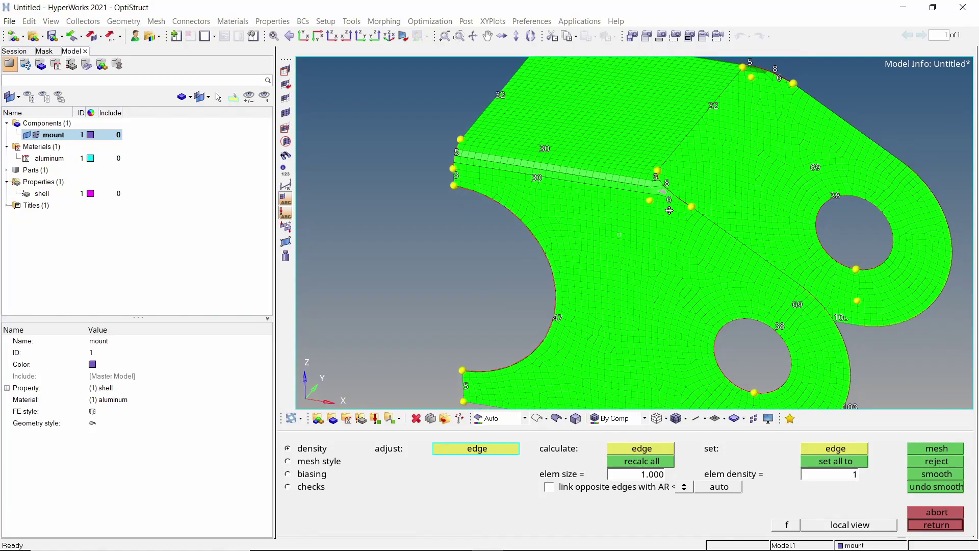
right_click_drag(699, 296, 701, 274, "ctrl")
scroll(702, 274, "down", 2)
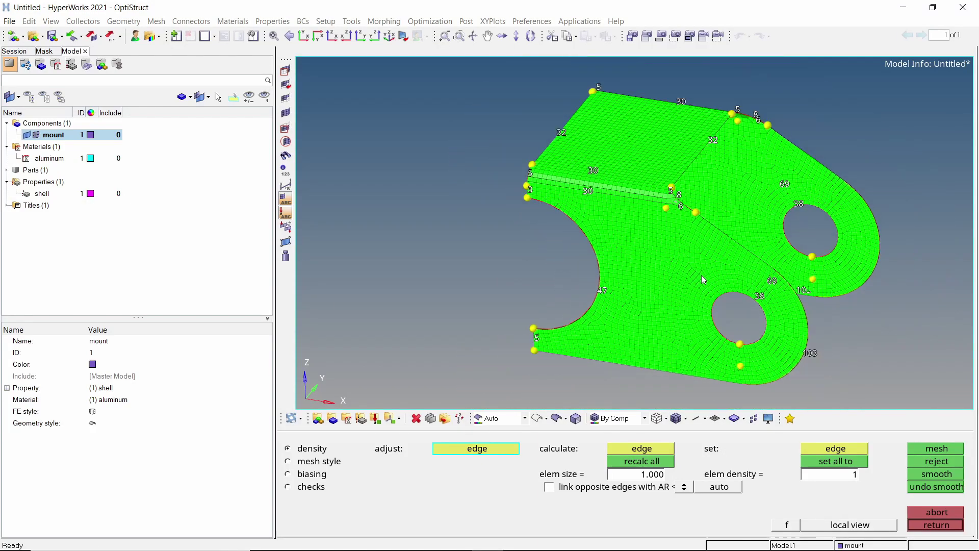
middle_click(701, 274)
middle_click(702, 274)
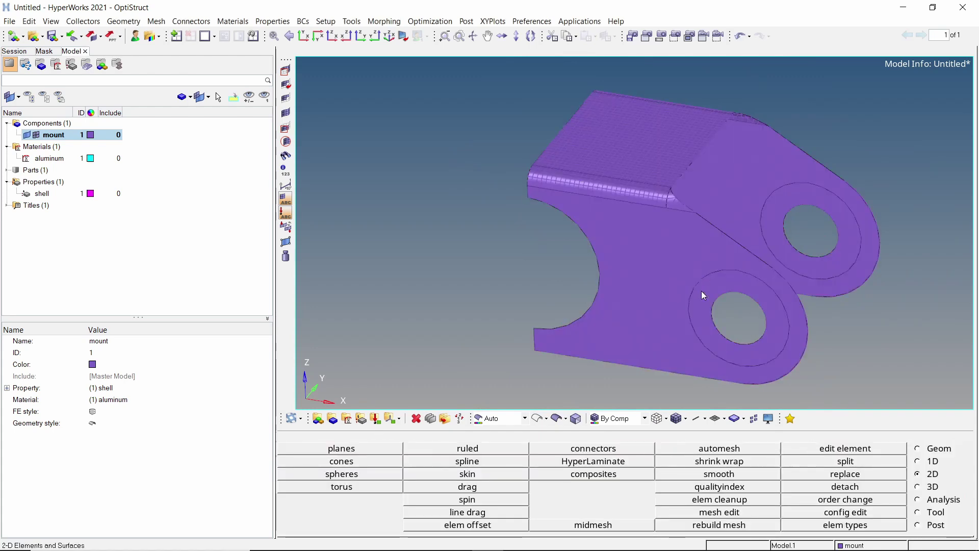
Turn on mesh-line shading, create component rbe3, and switch to the 1D page.
left_click(675, 421)
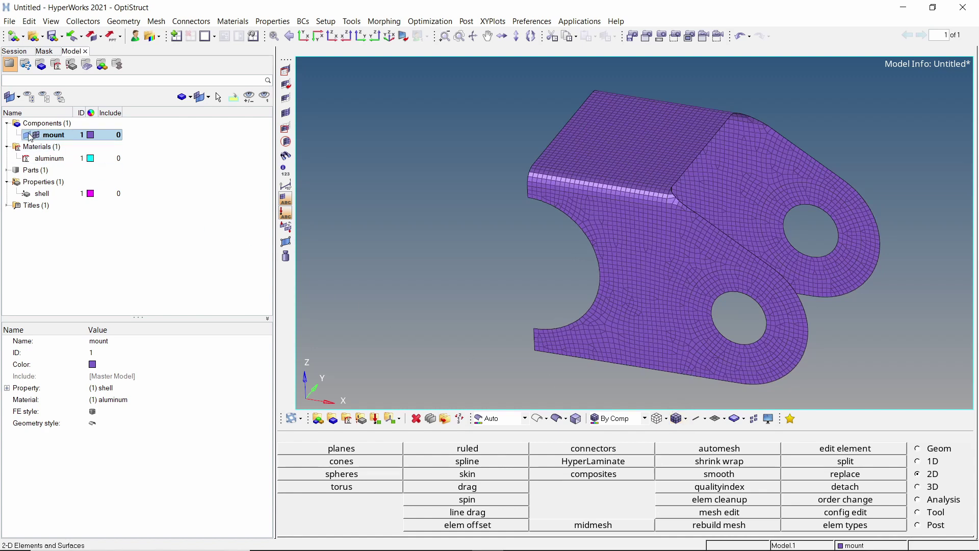
right_click(210, 135)
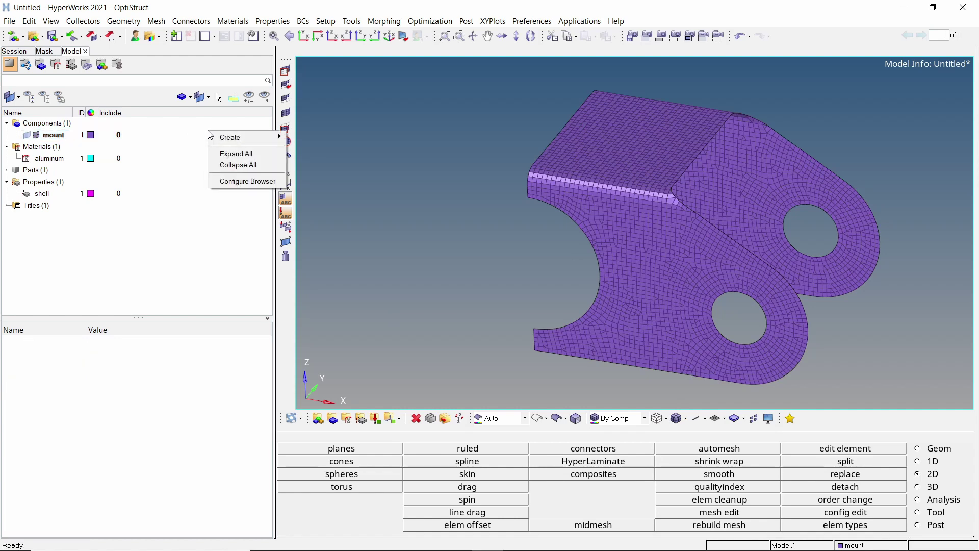
mouse_move(268, 138)
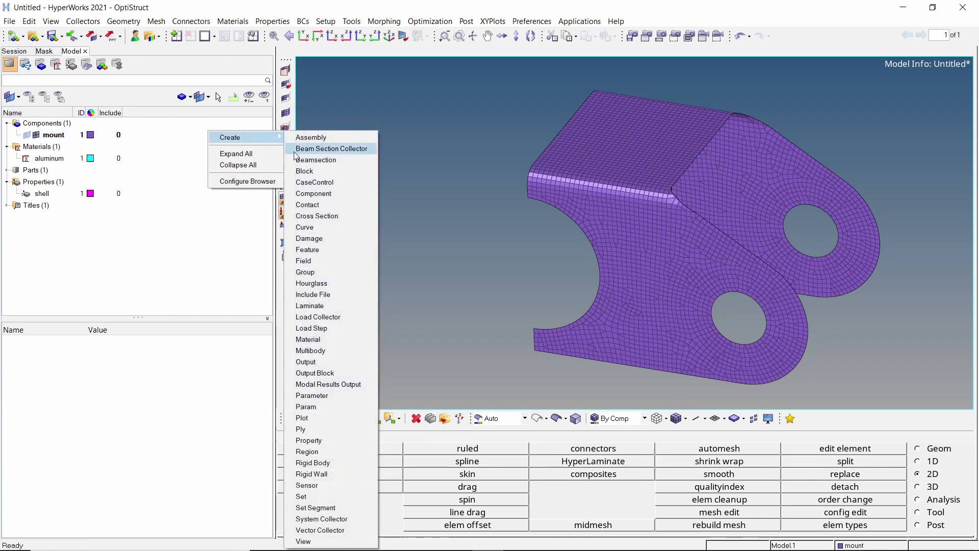
left_click(332, 196)
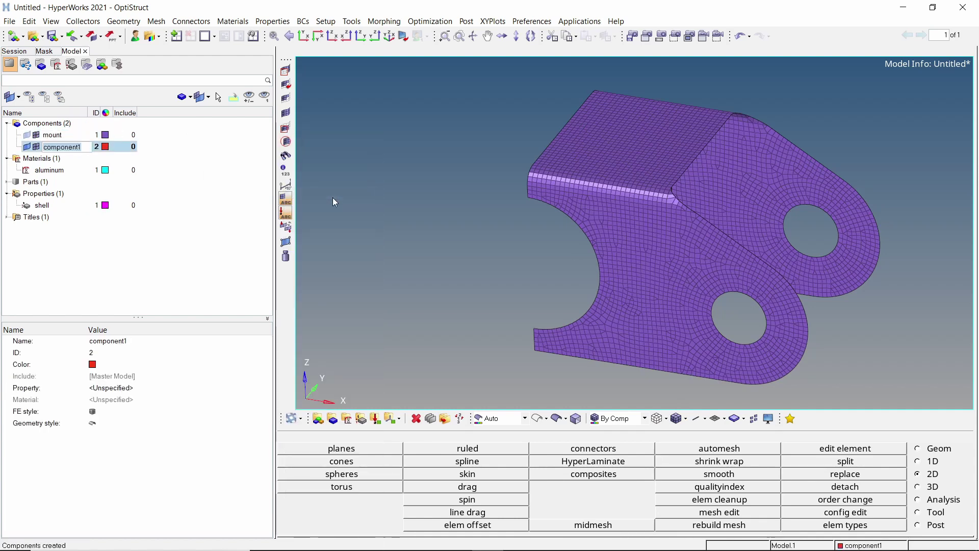
type("rbe3")
key("Return")
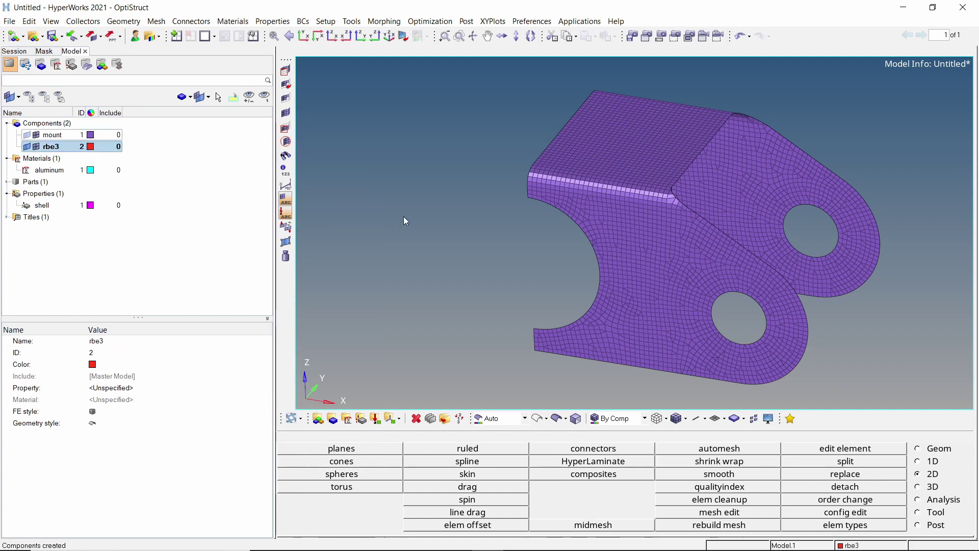
left_click(929, 462)
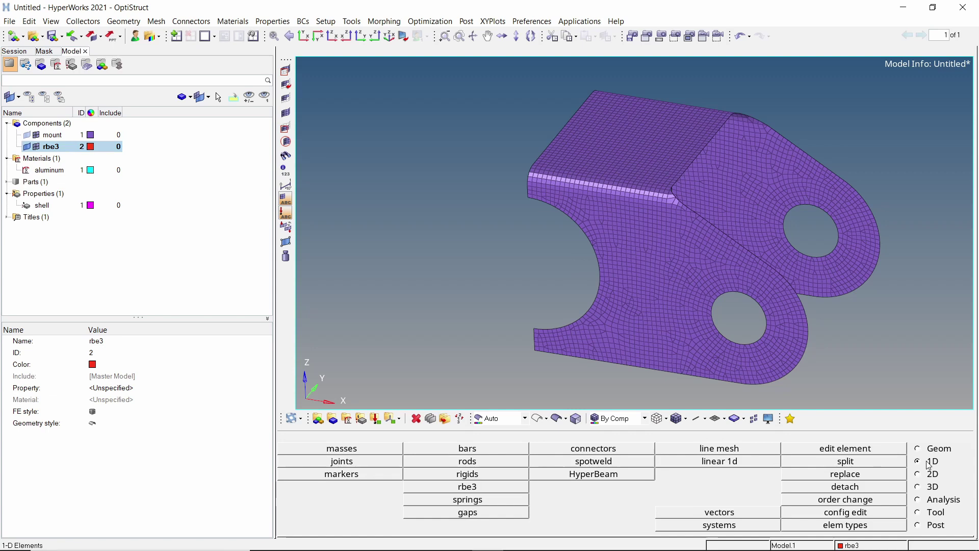
Create an RBE3 spider on the lower hole's free-edge nodes.
left_click(513, 487)
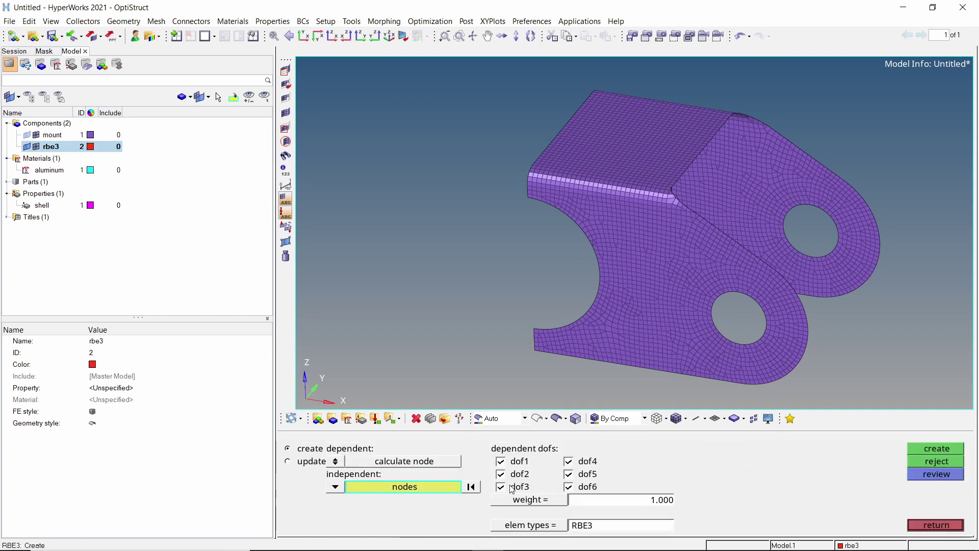
left_click(335, 486)
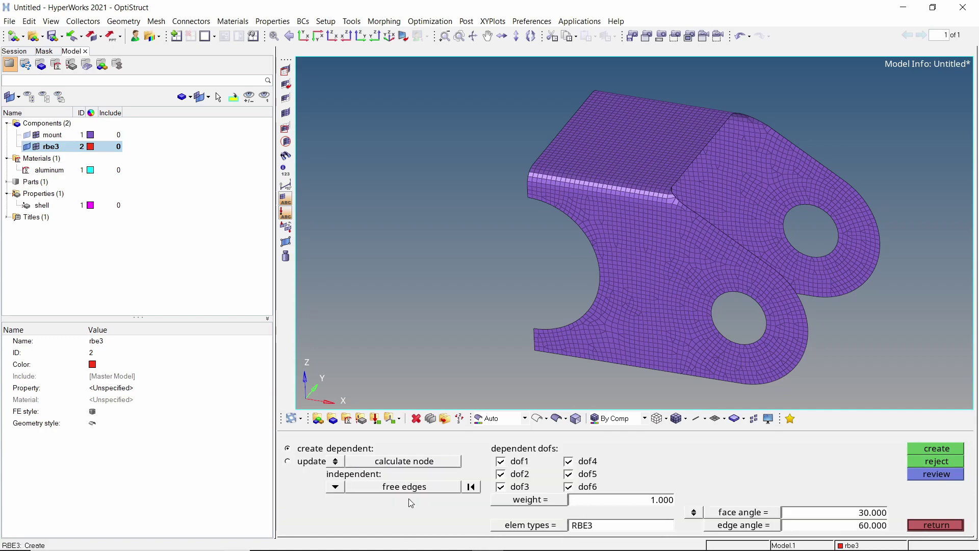
left_click(411, 502)
scroll(612, 330, "up", 4)
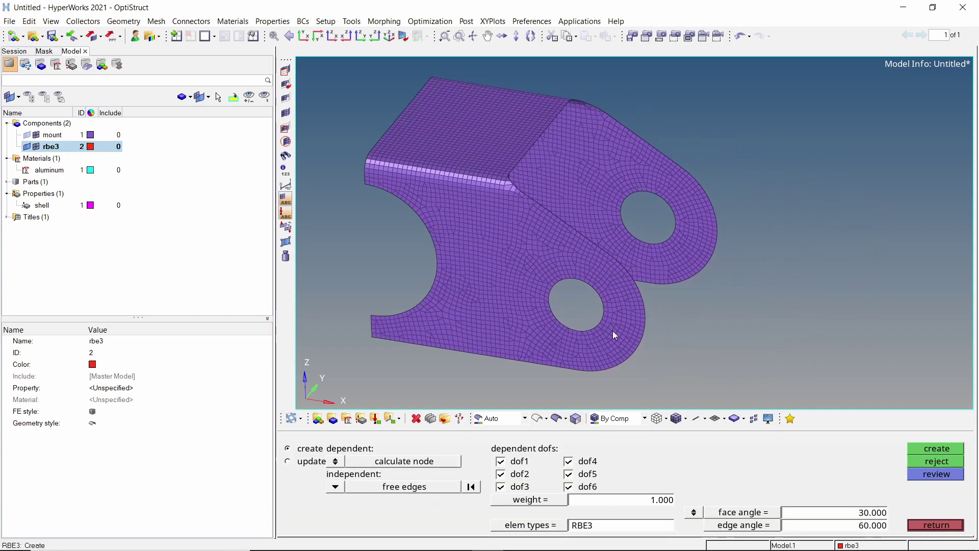
scroll(583, 331, "up", 3)
left_click(584, 326)
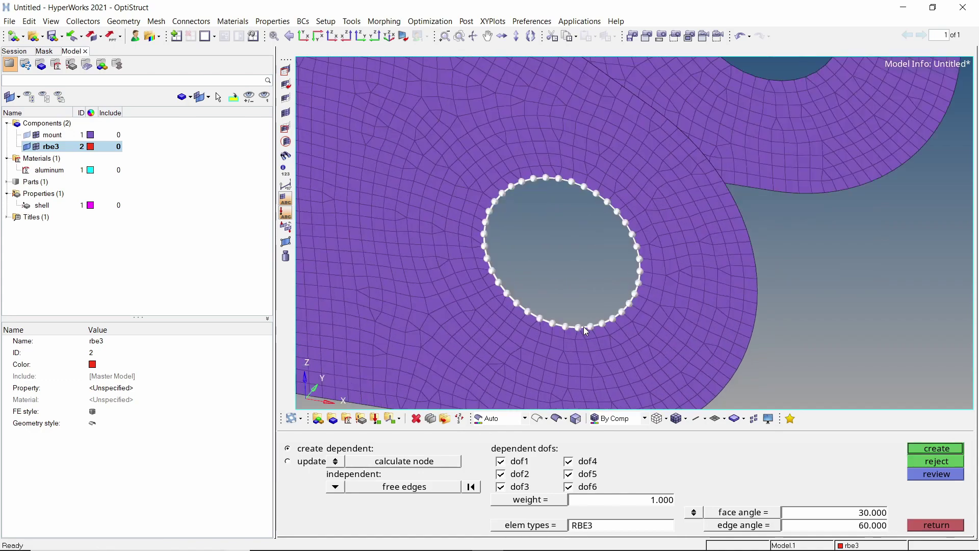
middle_click(584, 327)
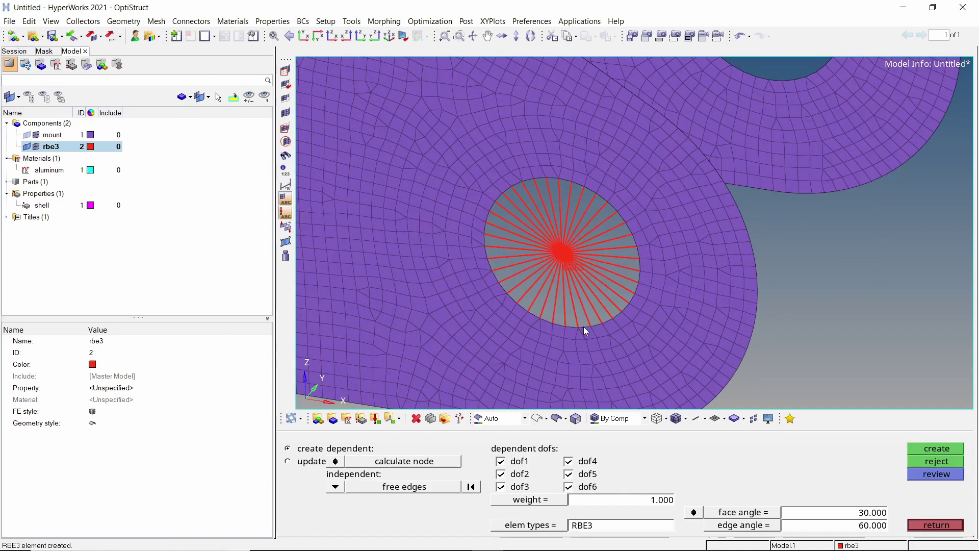
Create an RBE3 spider on the second hole's edge nodes and view the whole bracket.
right_click_drag(795, 163, 703, 289, "ctrl")
scroll(652, 308, "up", 5)
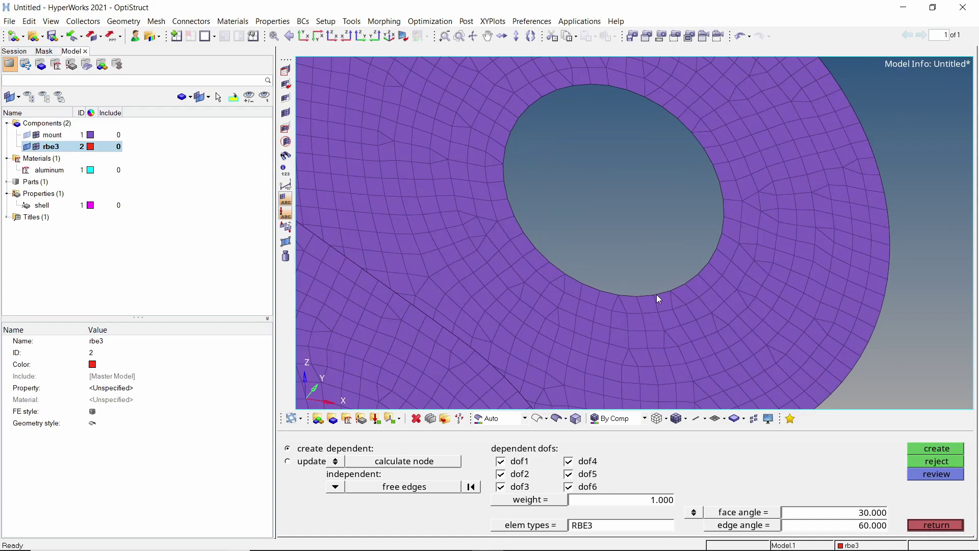
left_click(656, 295)
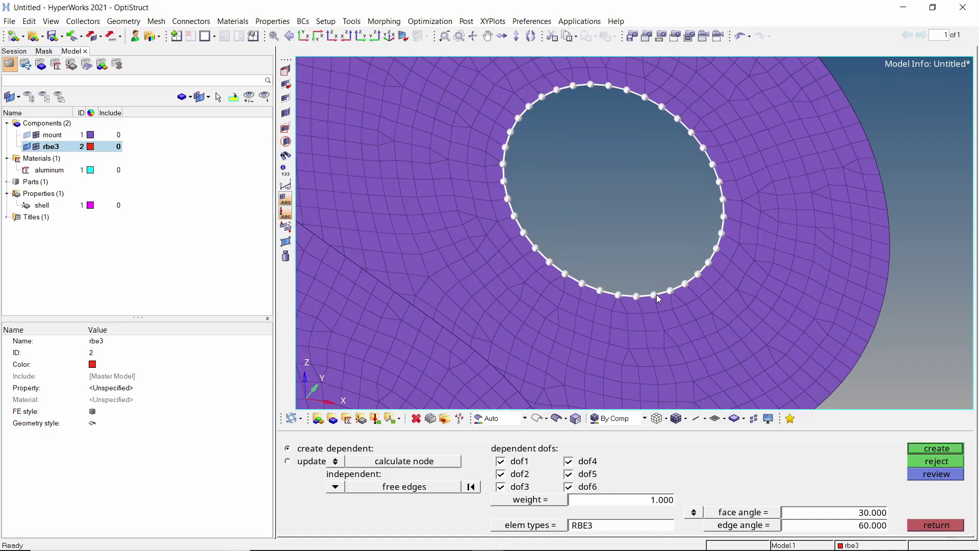
middle_click(656, 295)
right_click_drag(594, 305, 723, 227, "ctrl")
scroll(723, 228, "down", 5)
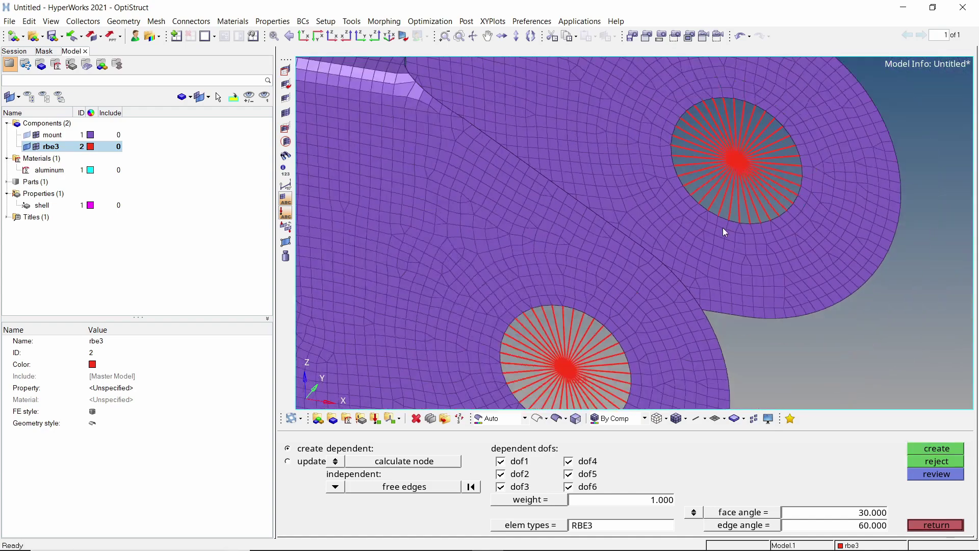
left_click_drag(723, 228, 587, 148, "ctrl")
Create a new component named bolt.
key("Escape")
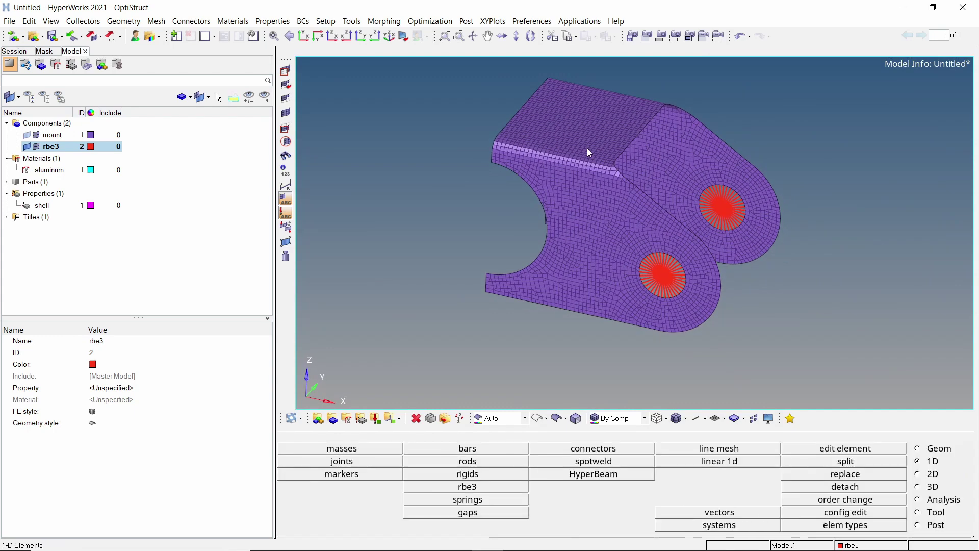
right_click(218, 133)
mouse_move(275, 141)
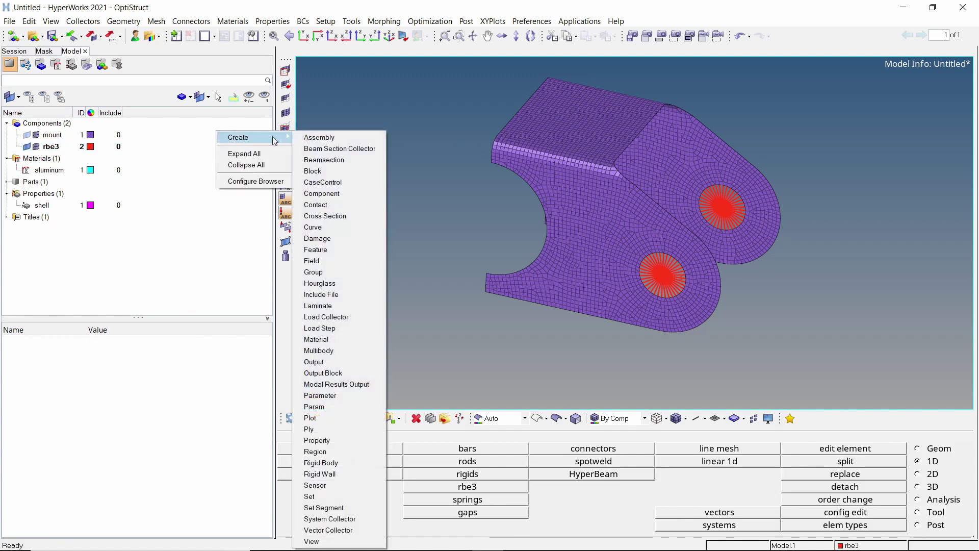
left_click(336, 194)
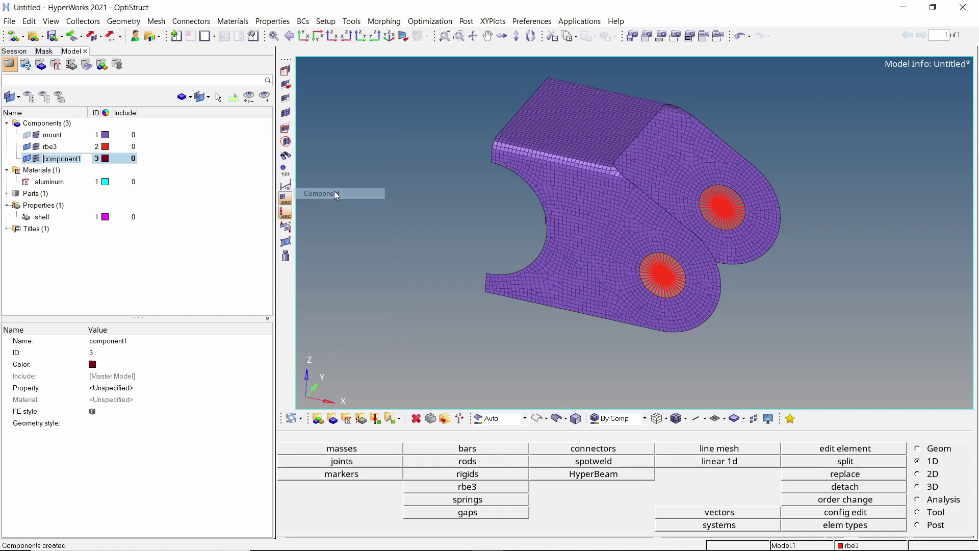
type("bol")
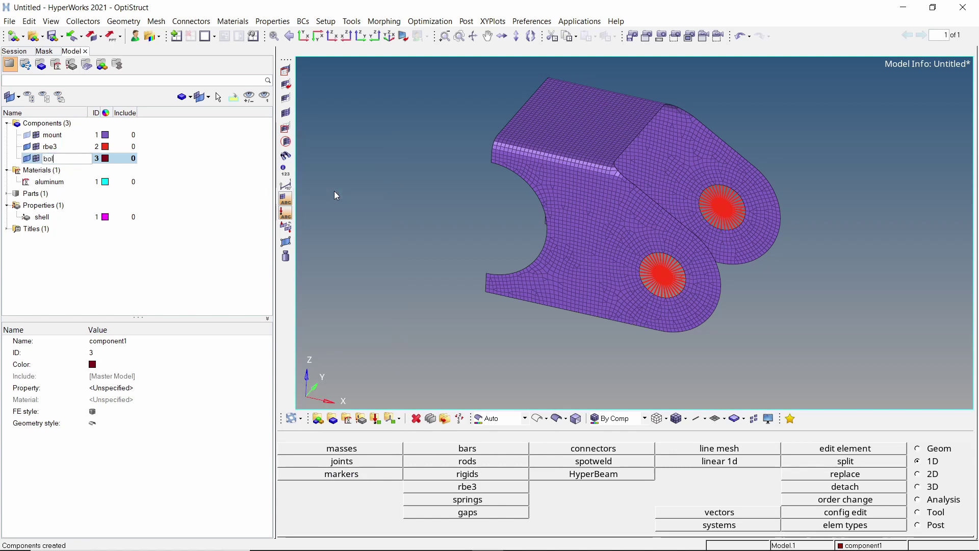
type("t")
key("Return")
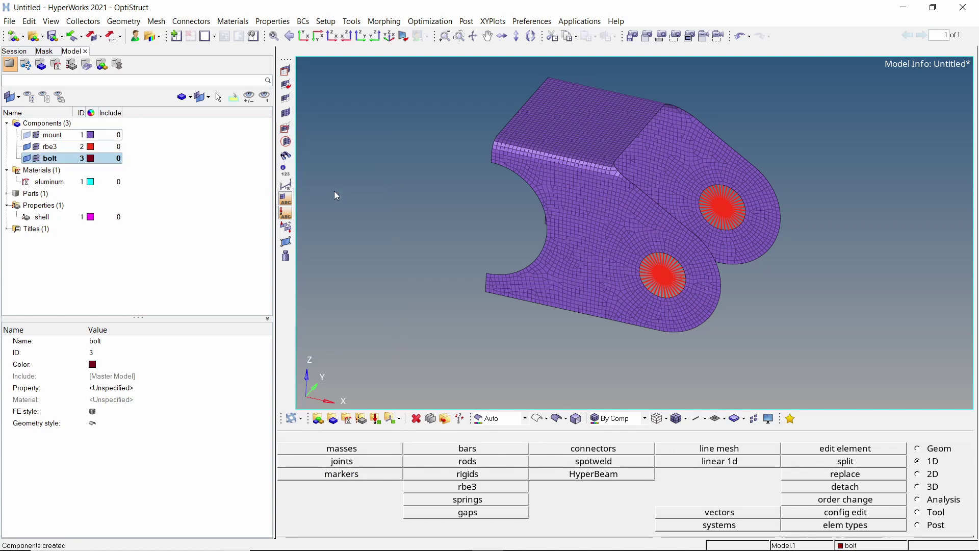
Create steel material with E 210000.0, Poisson's ratio 0.3 and density 7.85e-09.
right_click(215, 133)
mouse_move(255, 138)
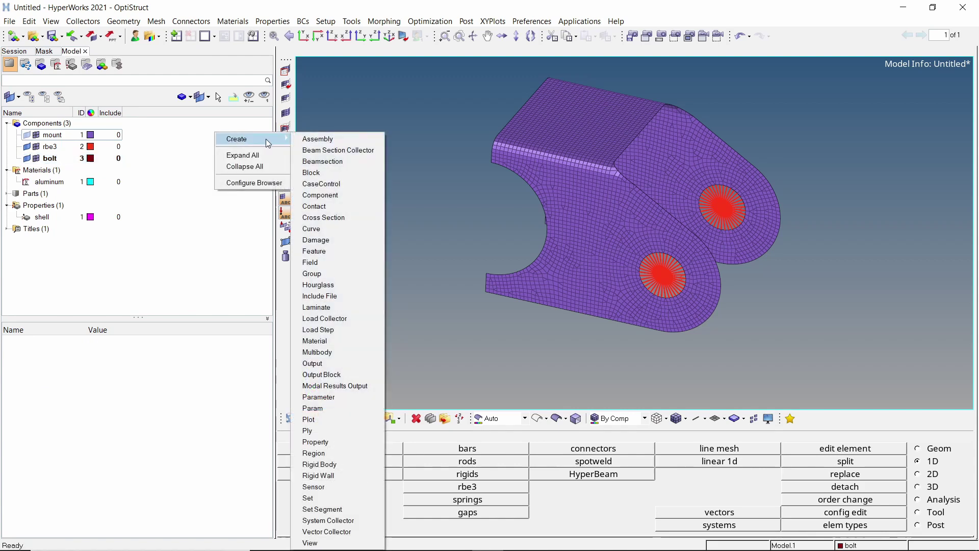
left_click(353, 339)
type("steel")
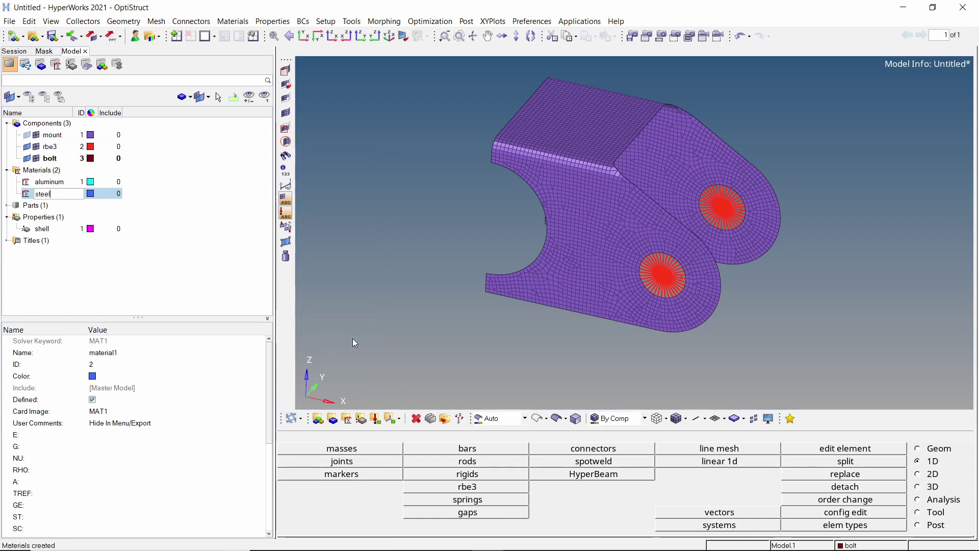
key("Return")
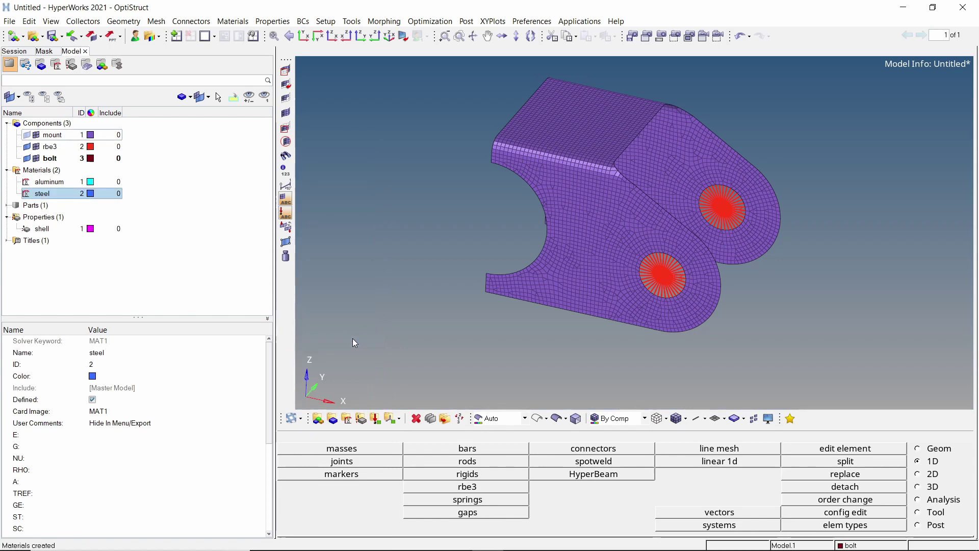
left_click(238, 434)
type("210000.0")
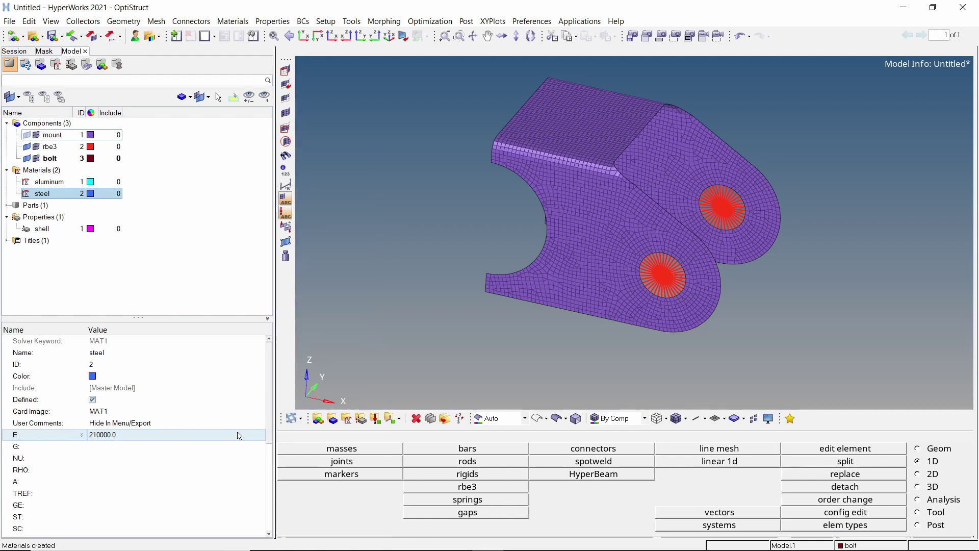
left_click(239, 458)
type("0.3")
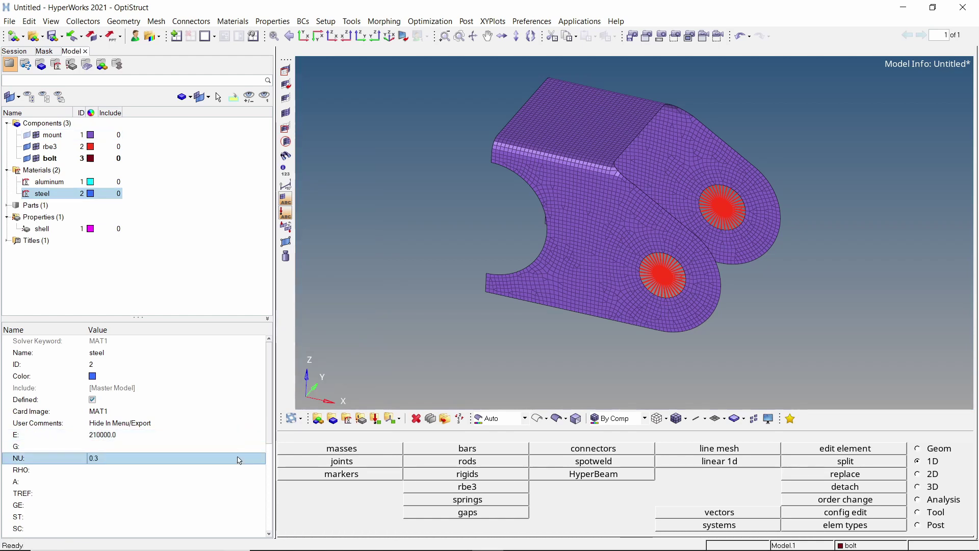
left_click(239, 470)
type("7.85e-09")
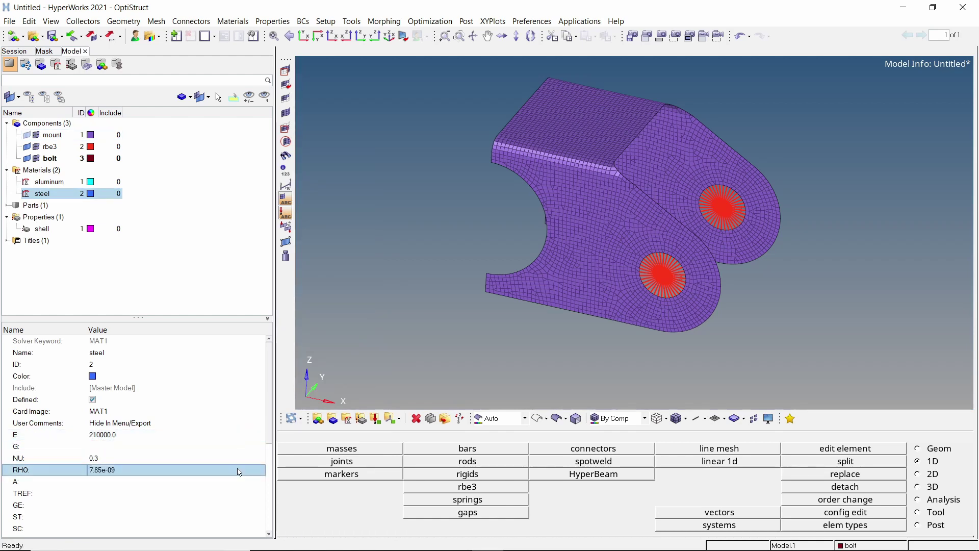
Create a new property named beam_prop.
right_click(235, 149)
mouse_move(285, 153)
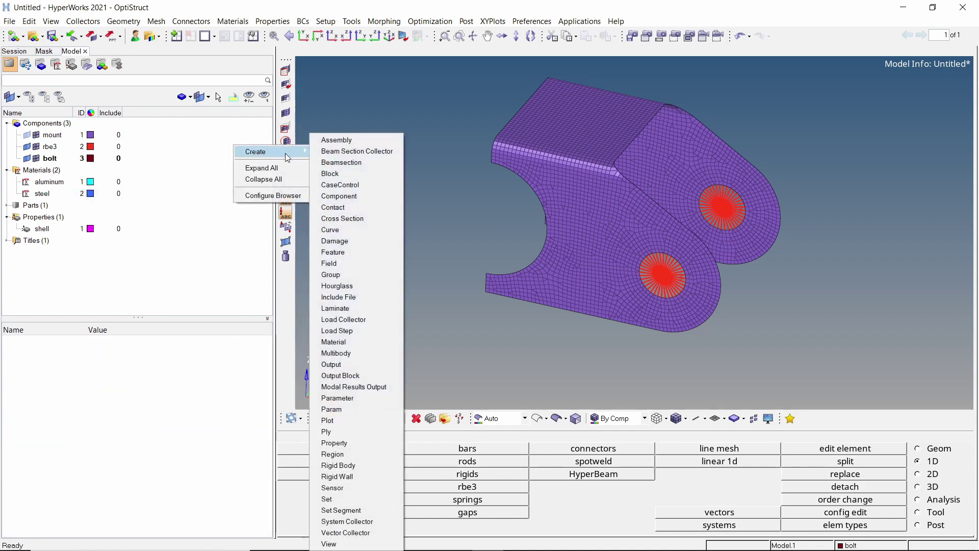
left_click(358, 443)
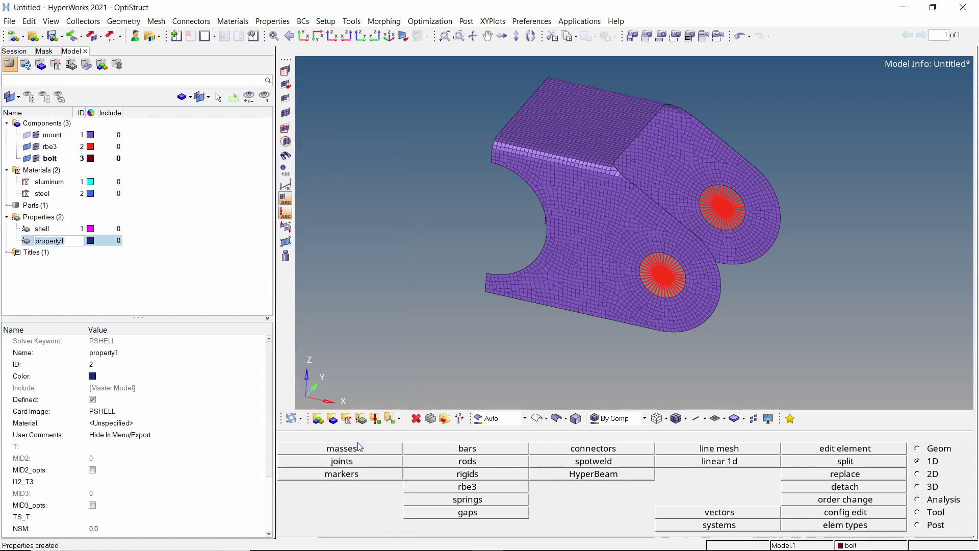
type("beam_prop")
key("Return")
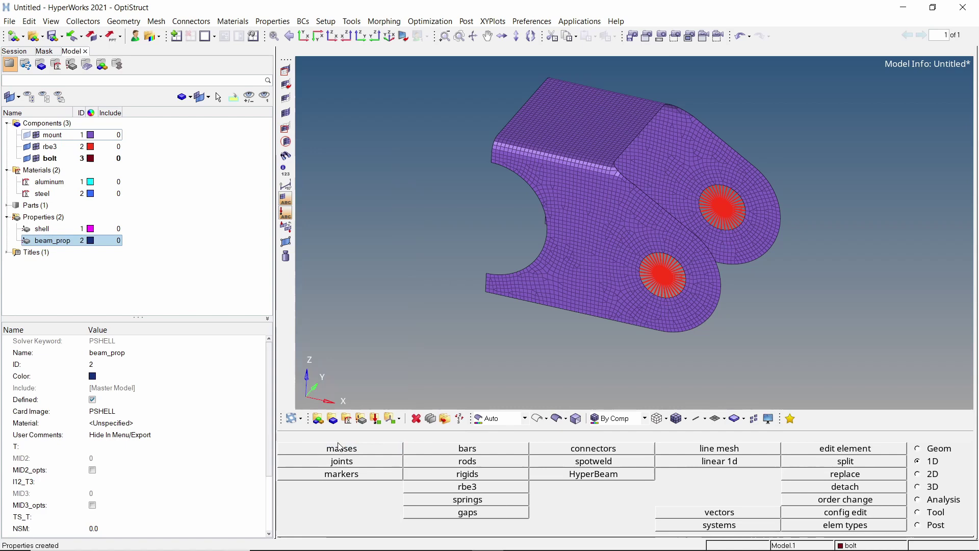
Change beam_prop's card image to PBEAML and assign steel as its material.
left_click(178, 412)
left_click(178, 413)
scroll(180, 417, "up", 4)
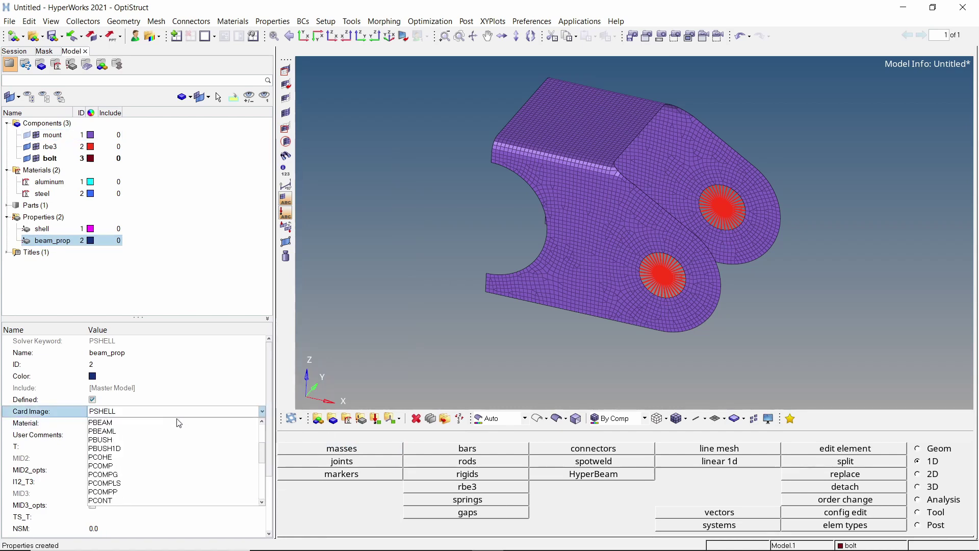
scroll(178, 431, "up", 3)
left_click(176, 431)
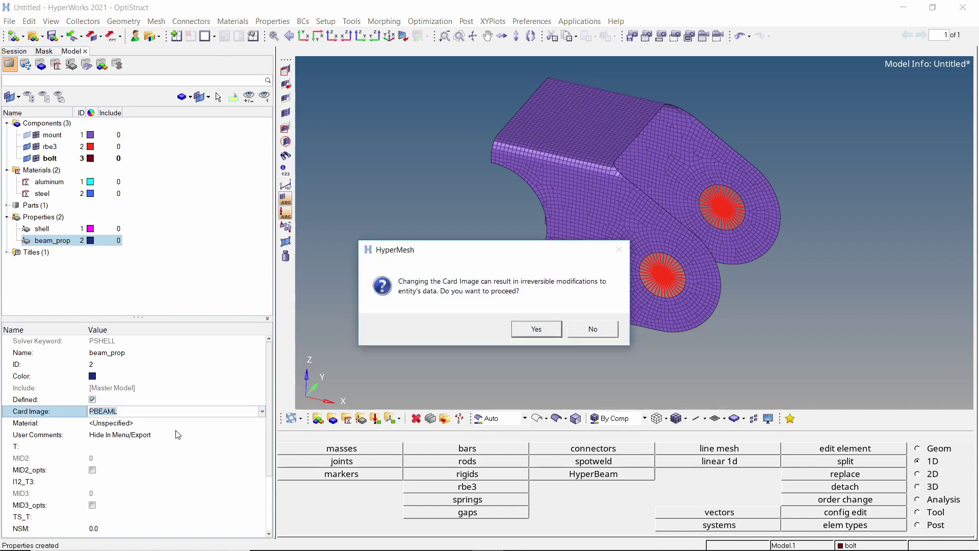
left_click(535, 329)
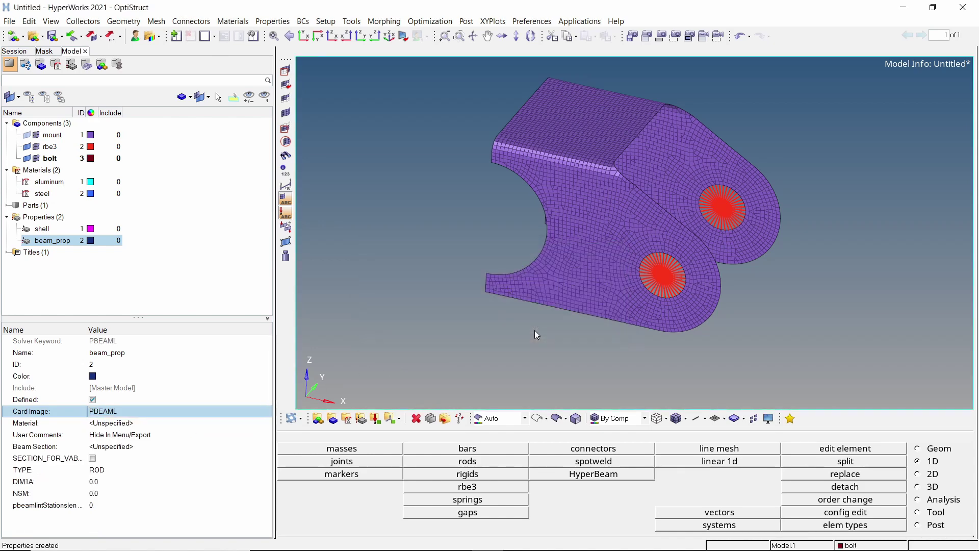
left_click(169, 424)
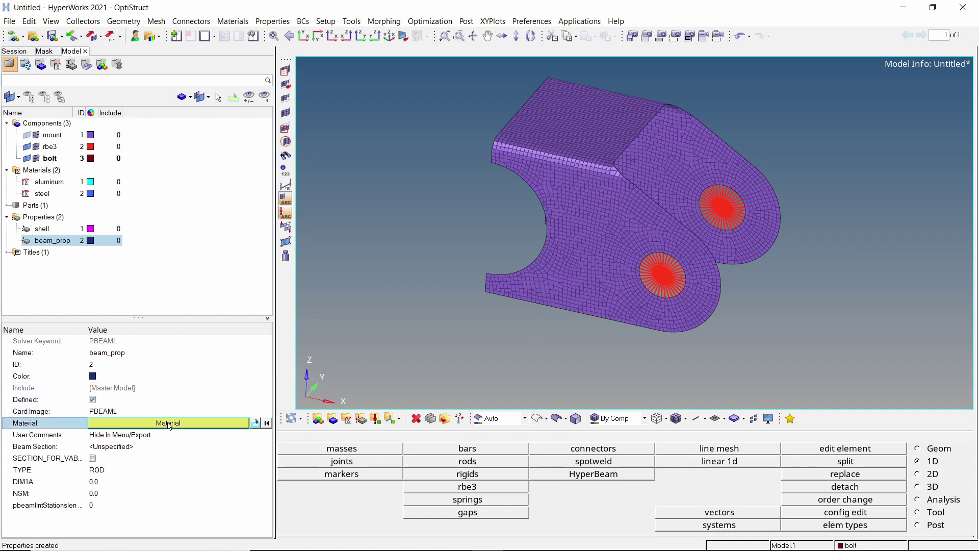
left_click(170, 427)
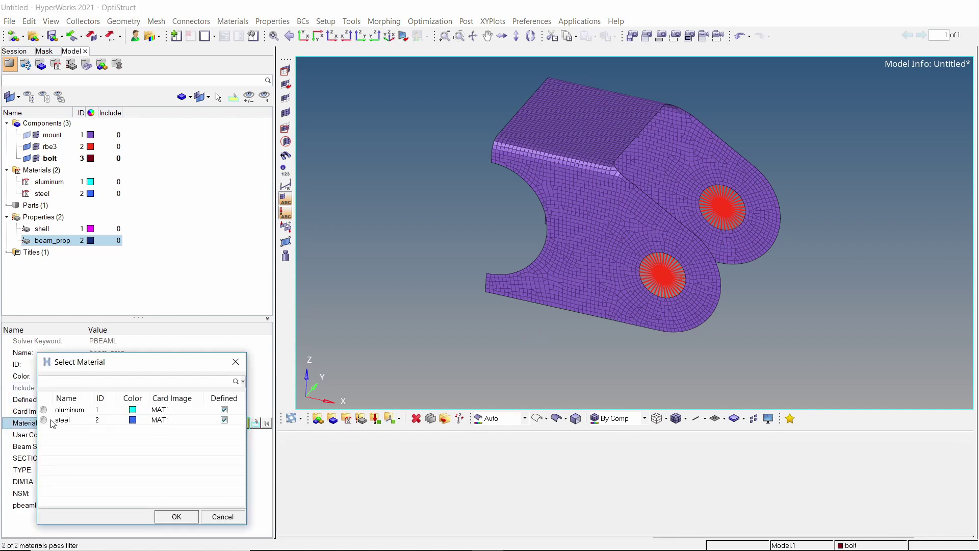
left_click(175, 516)
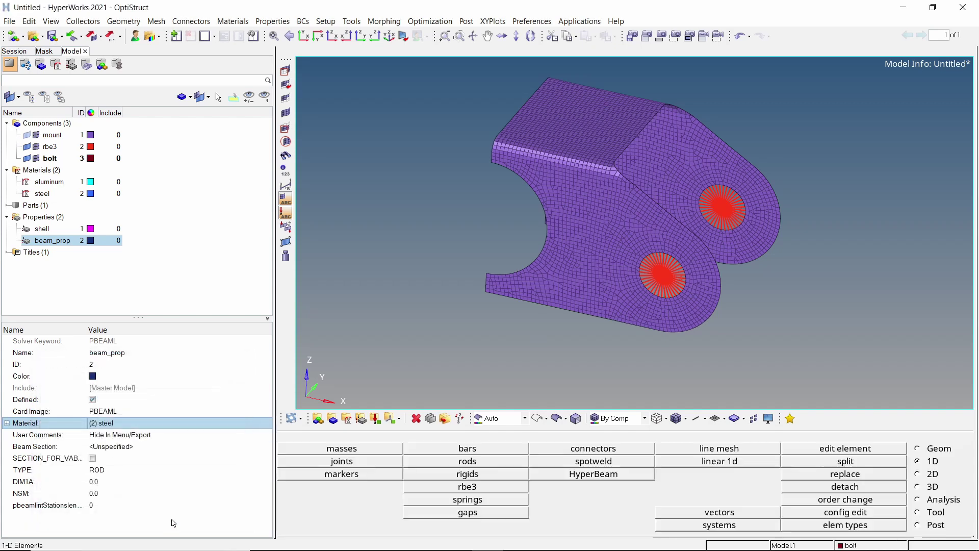
Create a Standard ROD beam section, beamsection1, with radius DIM1 of 6 for beam_prop.
right_click(163, 452)
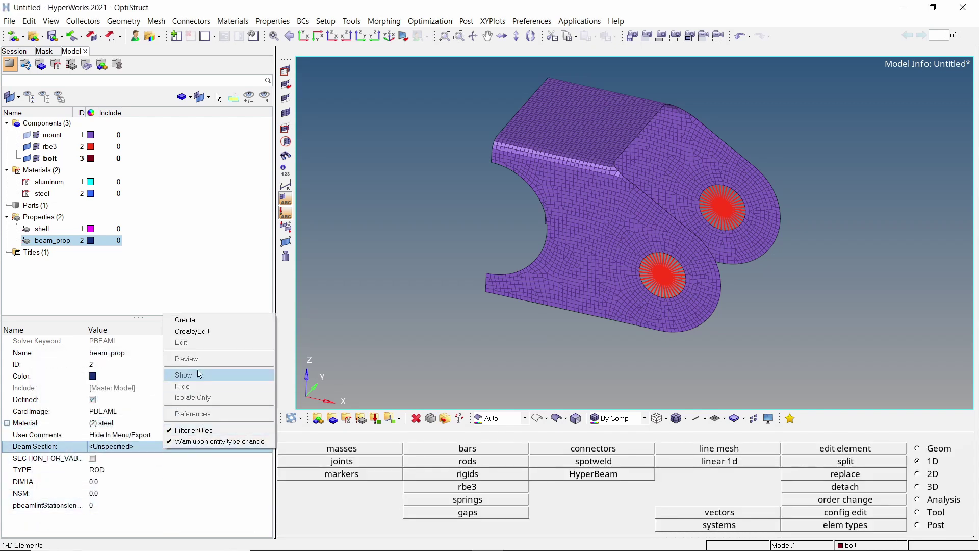
left_click(220, 334)
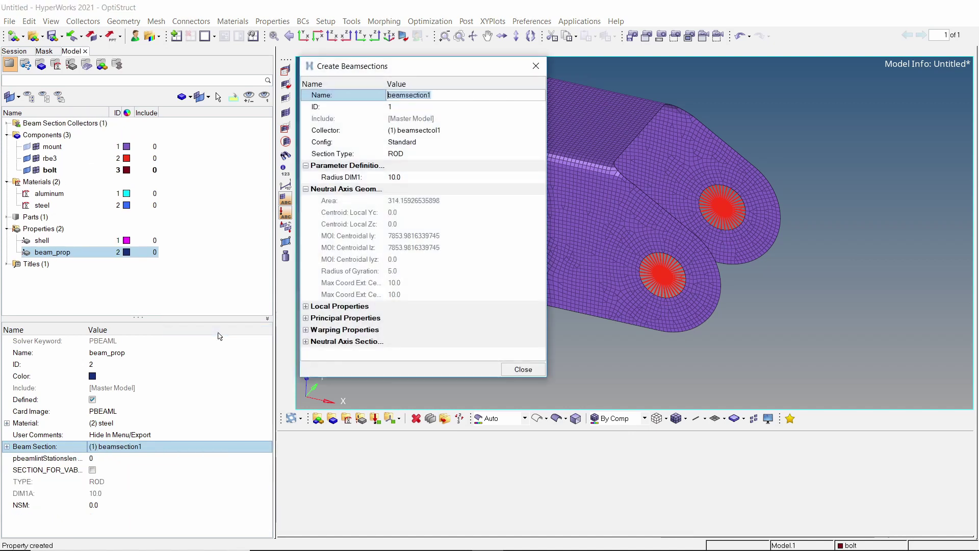
left_click(443, 145)
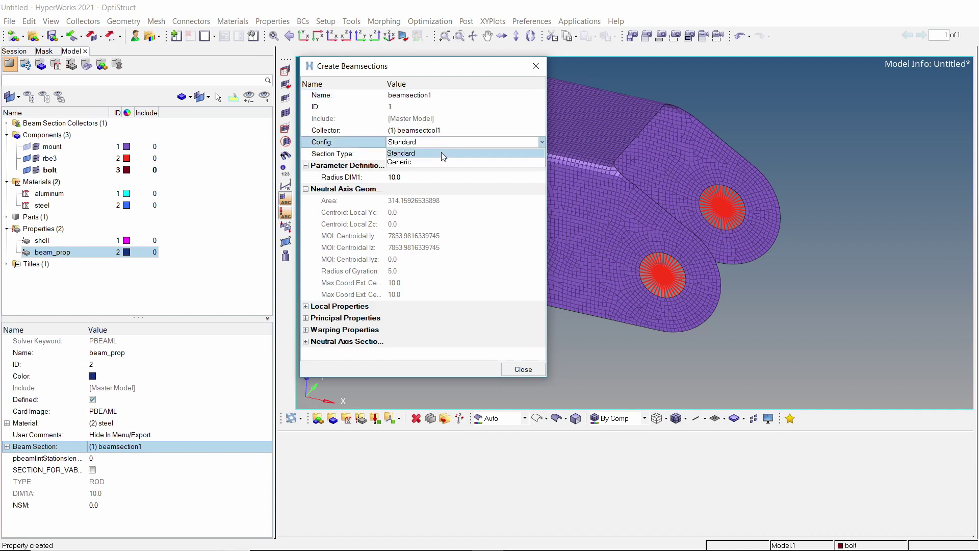
left_click(442, 154)
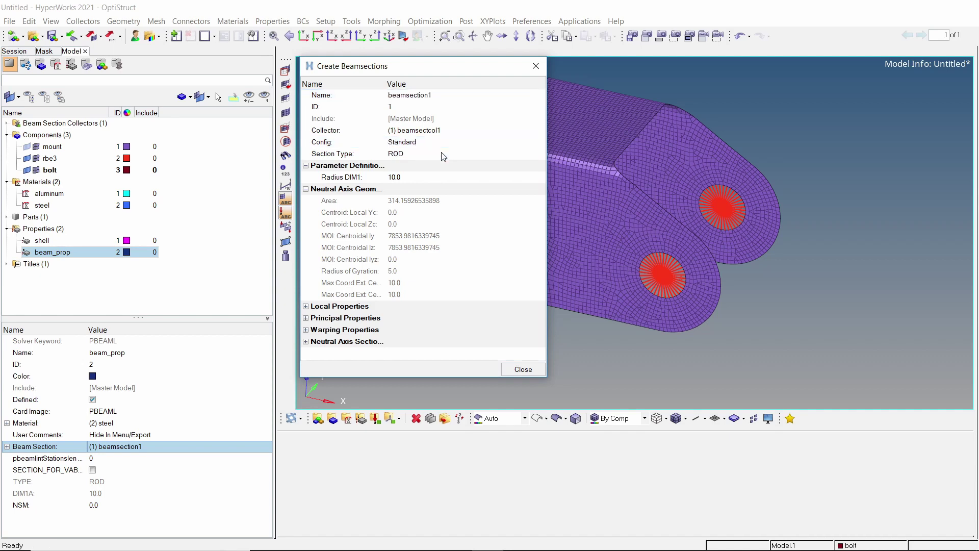
left_click(442, 176)
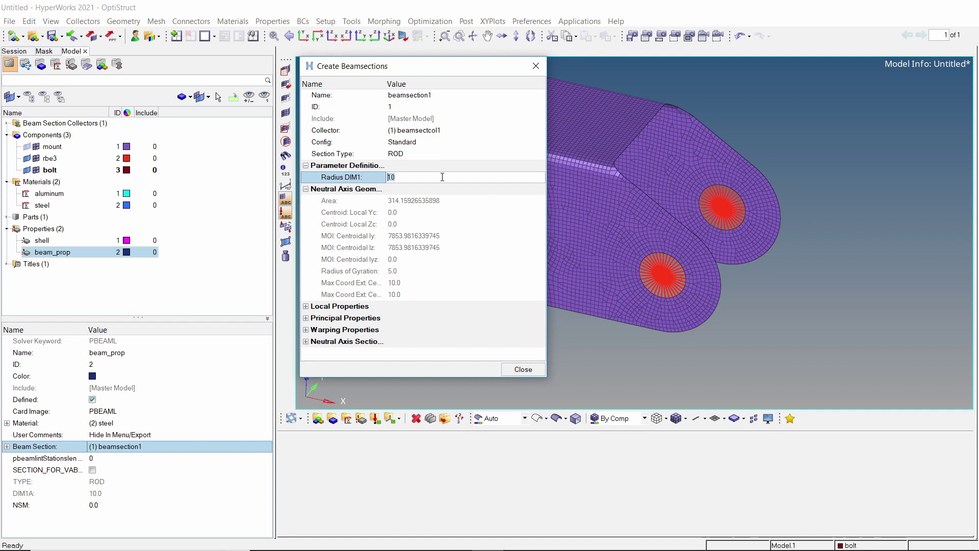
type("6.")
key("Return")
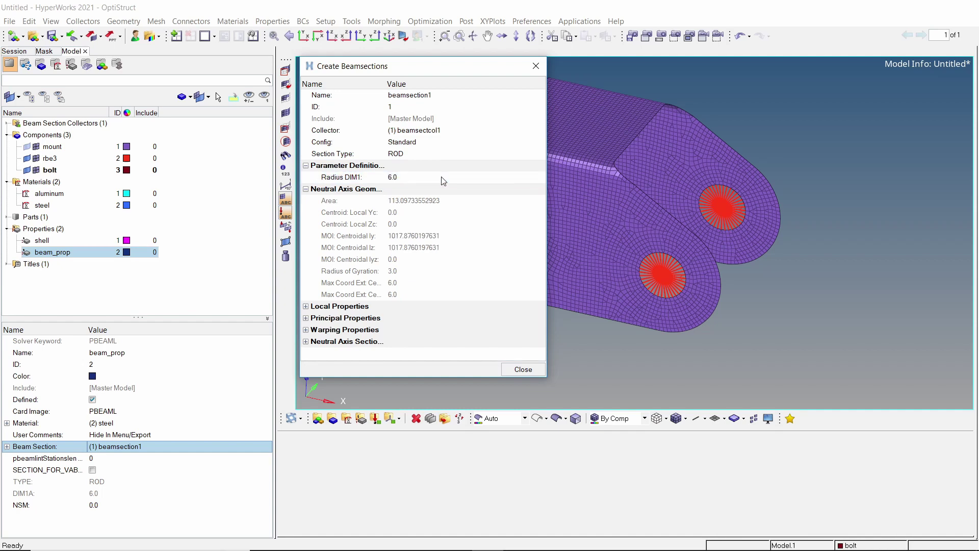
left_click(522, 369)
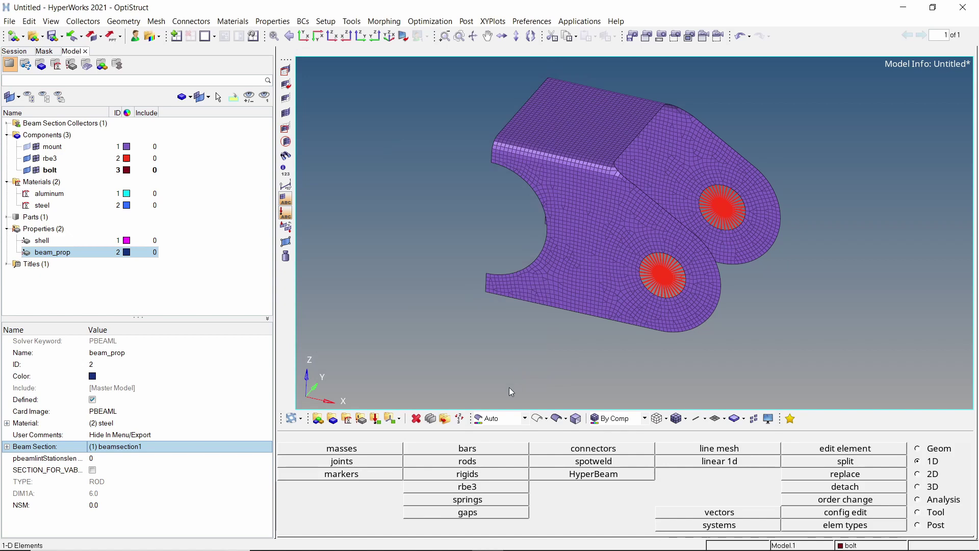
Set up a new bar using property beam_prop, oriented along the x-axis.
left_click(498, 449)
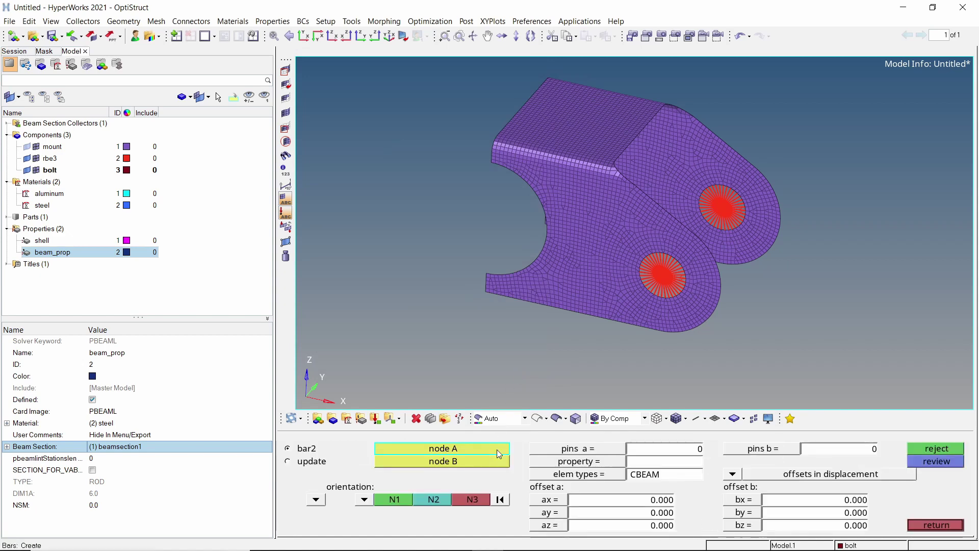
left_click(577, 462)
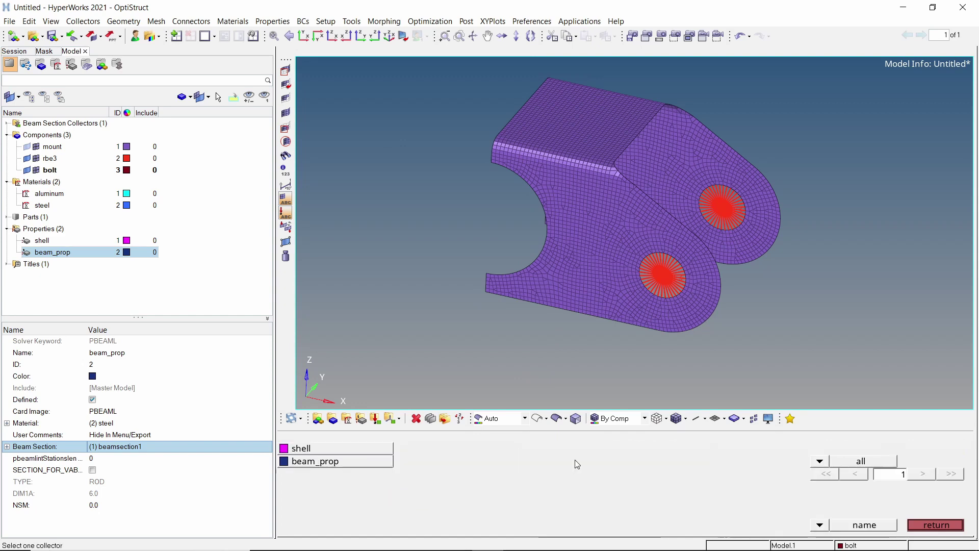
left_click(388, 462)
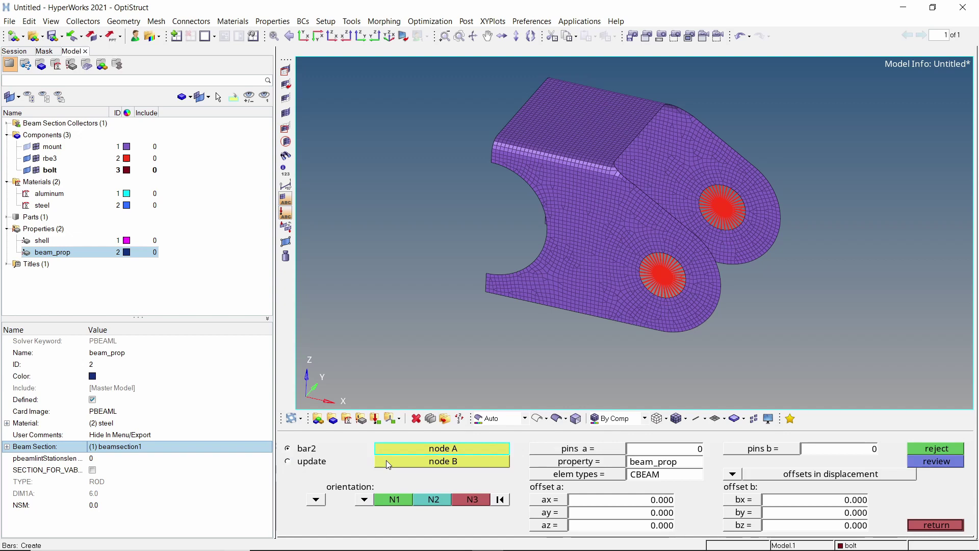
left_click(365, 500)
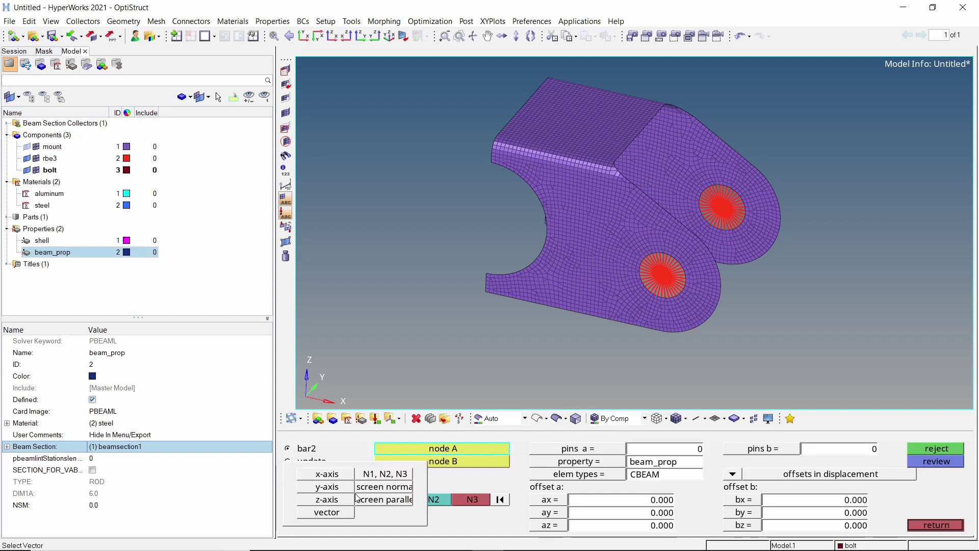
left_click(334, 475)
Join the lower and upper spider centre nodes as node A and B, creating the CBEAM.
mouse_move(643, 294)
left_mouse_down("ctrl")
mouse_move(671, 295)
mouse_move(614, 321)
left_mouse_up("ctrl")
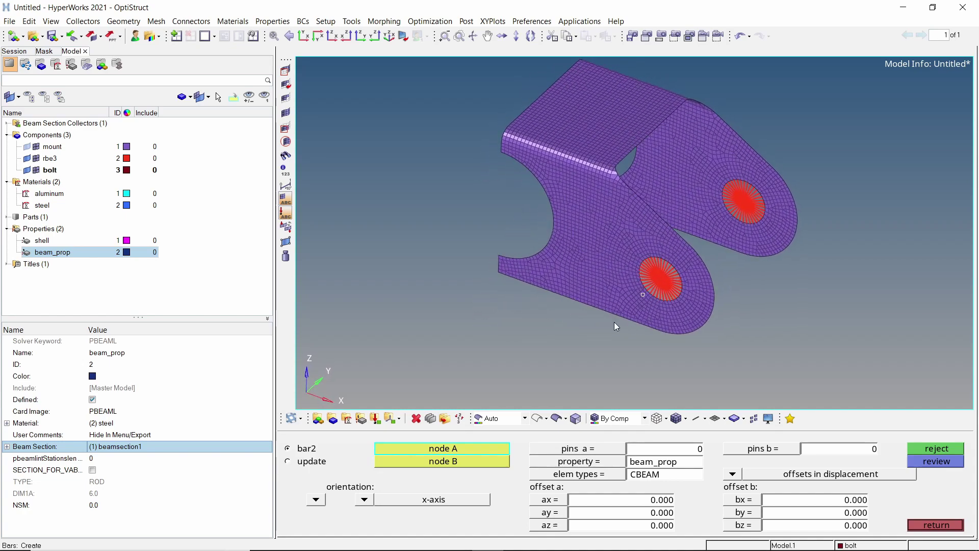
scroll(673, 276, "up", 8)
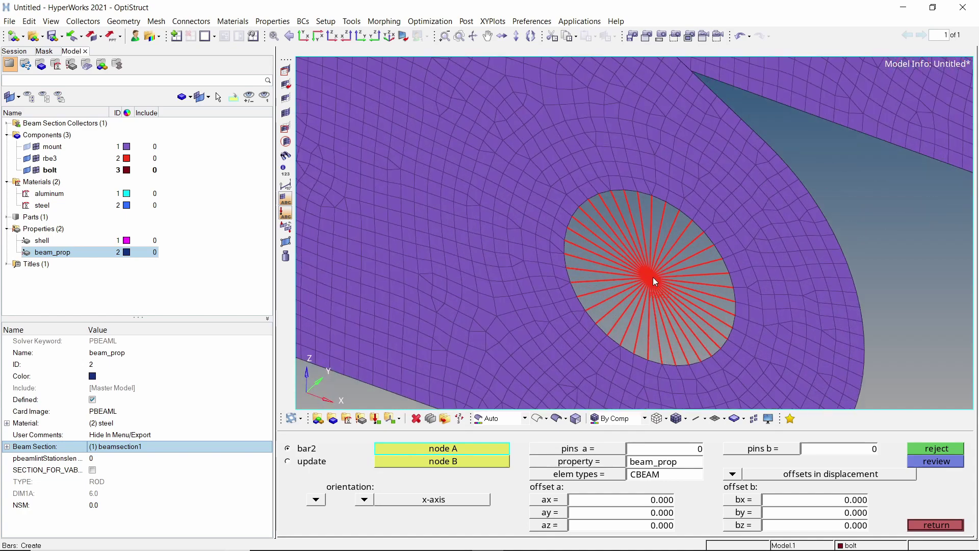
left_click(651, 276)
scroll(651, 277, "down", 3)
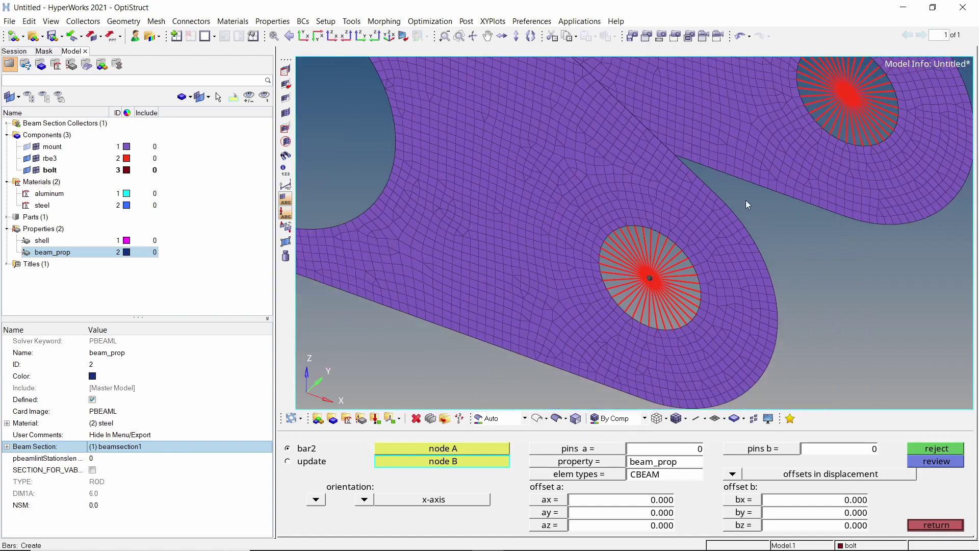
right_click_drag(822, 151, 651, 224, "ctrl")
scroll(652, 224, "up", 5)
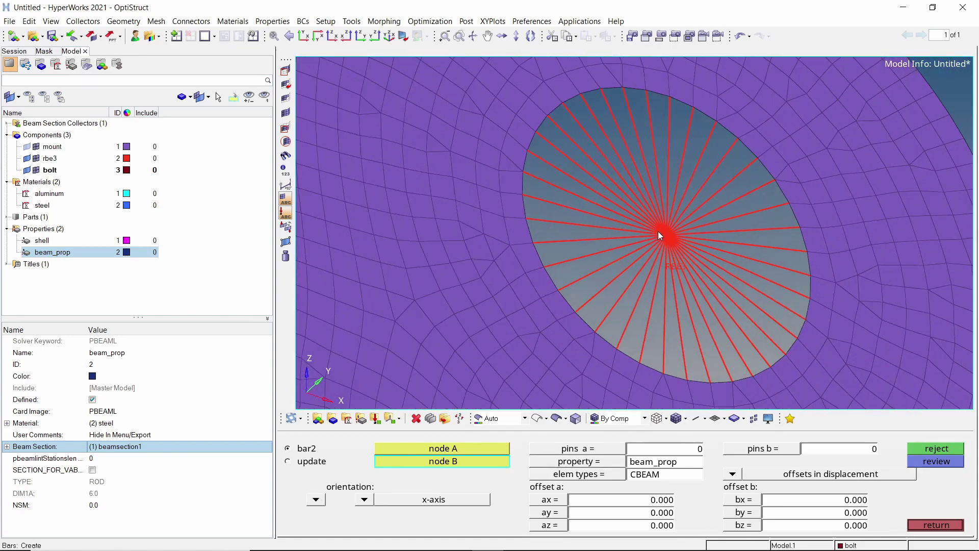
left_click(665, 234)
scroll(665, 233, "down", 5)
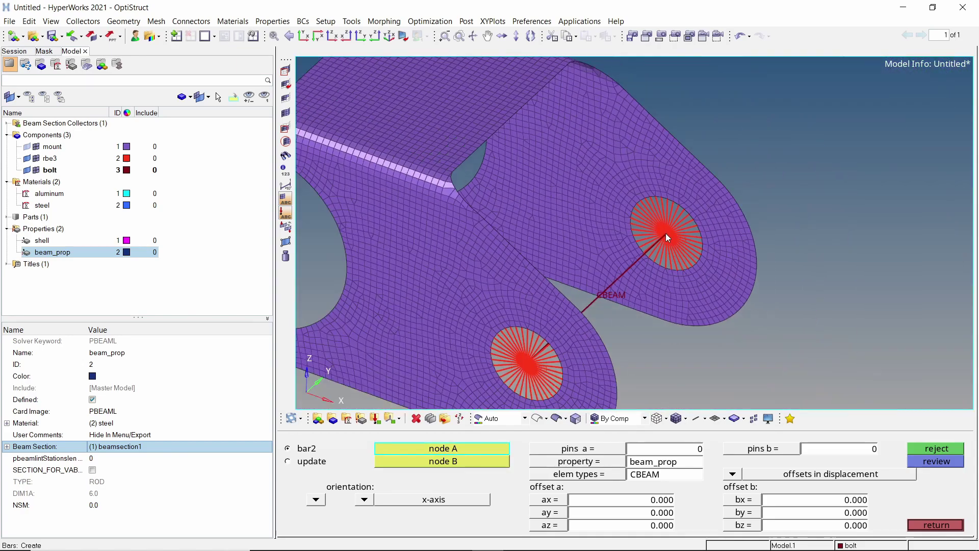
mouse_move(663, 260)
left_mouse_down("ctrl")
mouse_move(627, 273)
mouse_move(660, 266)
left_mouse_up("ctrl")
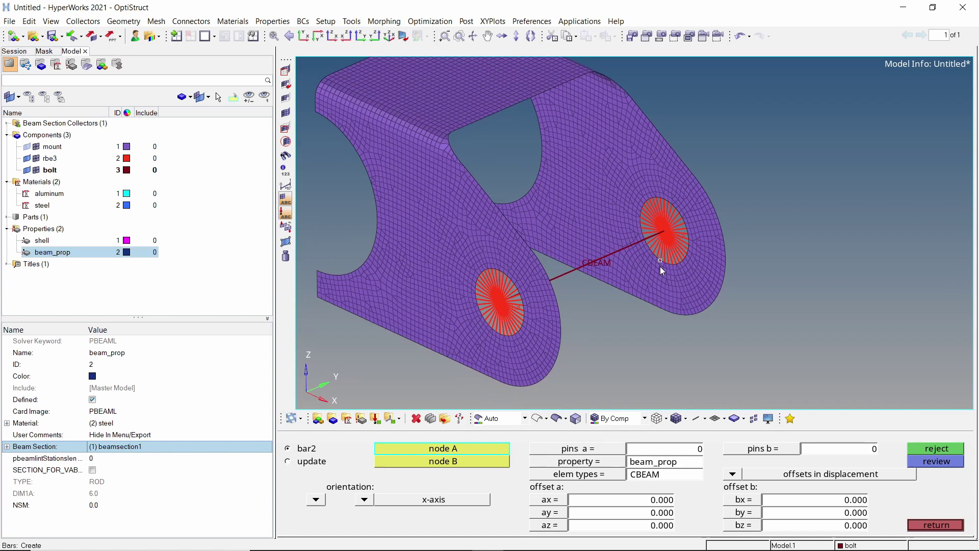
key("Escape")
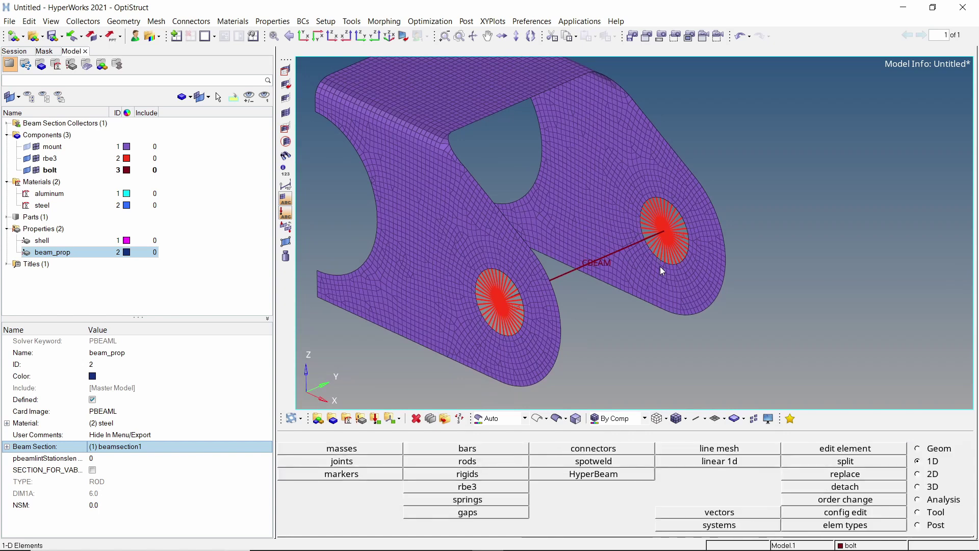
left_click(706, 419)
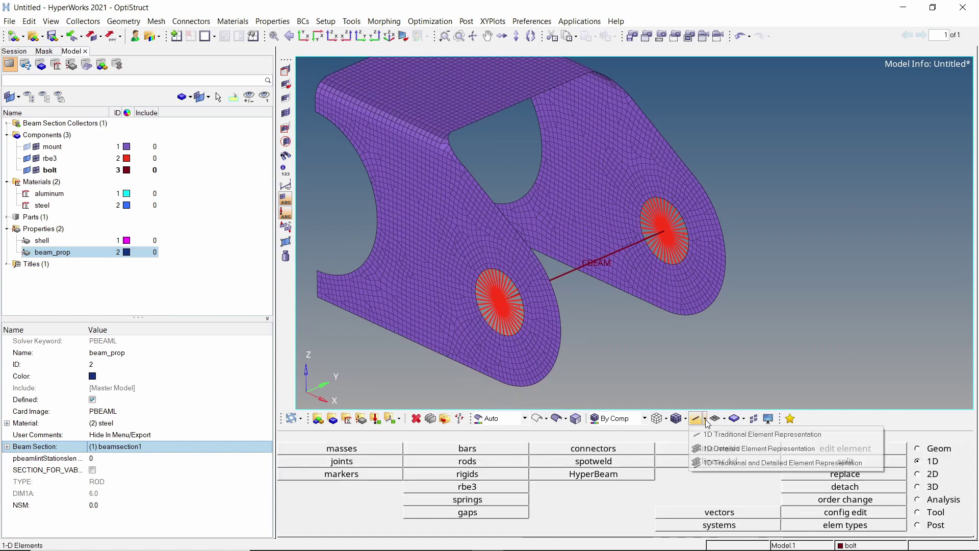
left_click(724, 449)
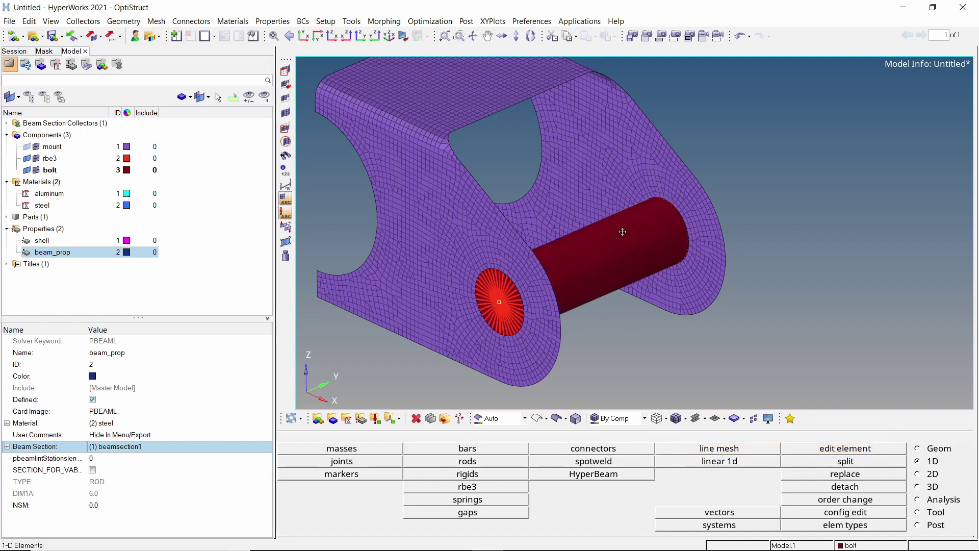
mouse_move(580, 268)
left_mouse_down("ctrl")
mouse_move(528, 330)
mouse_move(601, 230)
left_mouse_up("ctrl")
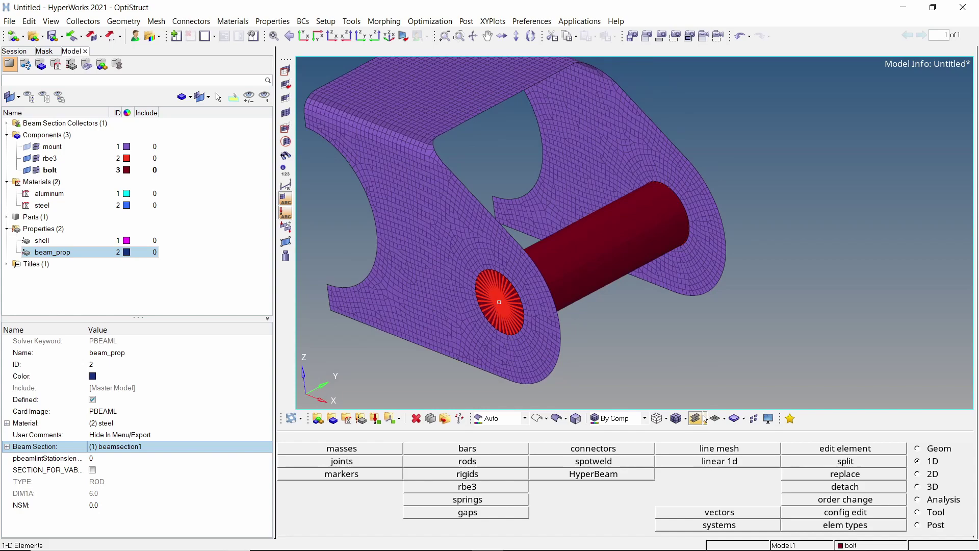
left_click(705, 419)
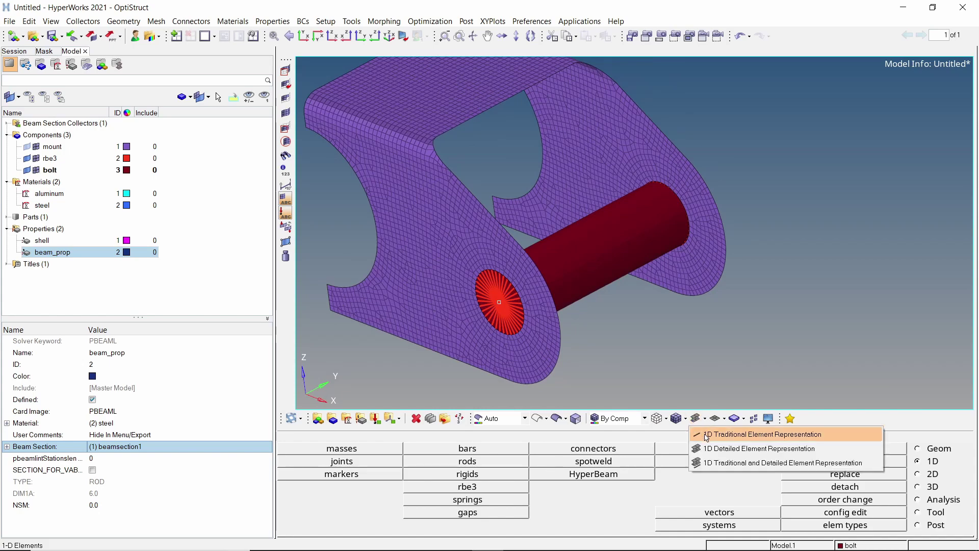
left_click(707, 435)
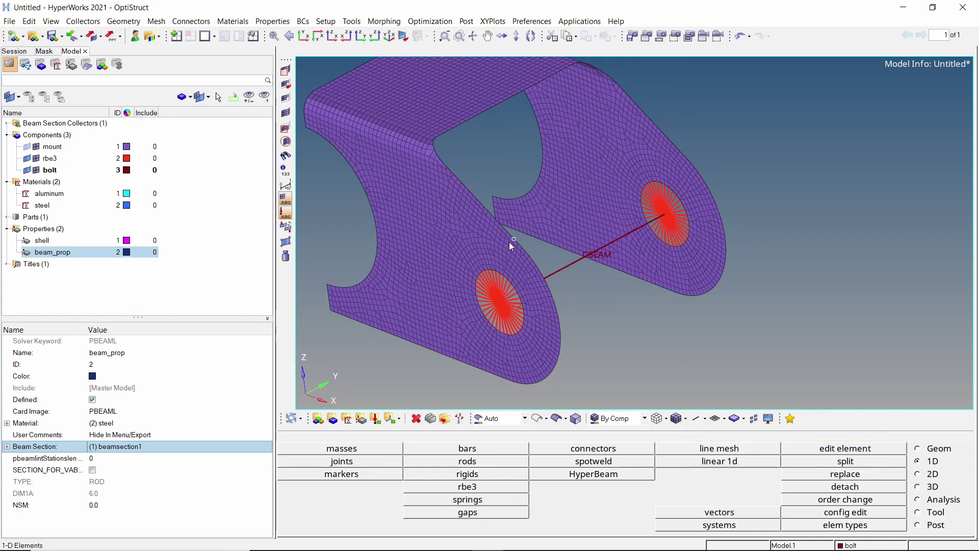
left_click_drag(509, 242, 592, 228, "ctrl")
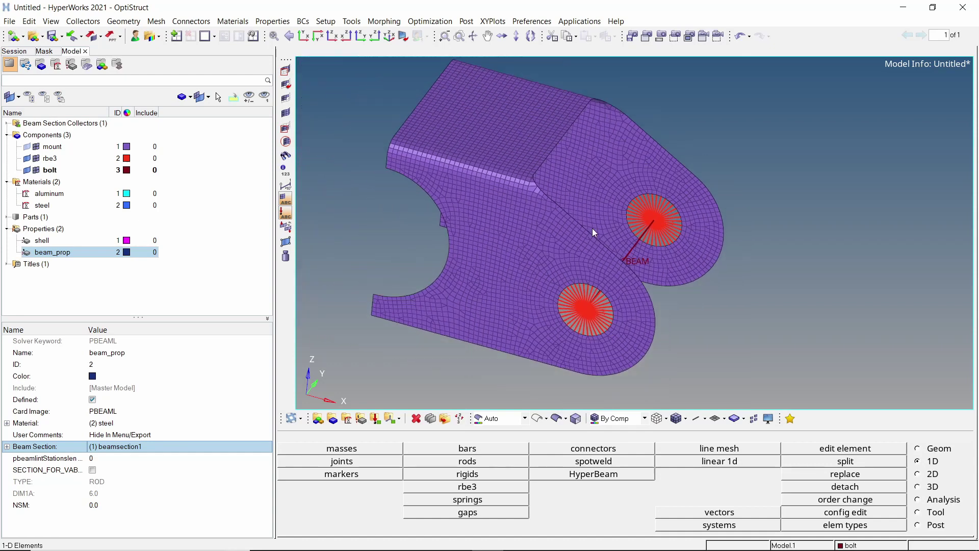
scroll(594, 233, "down", 1)
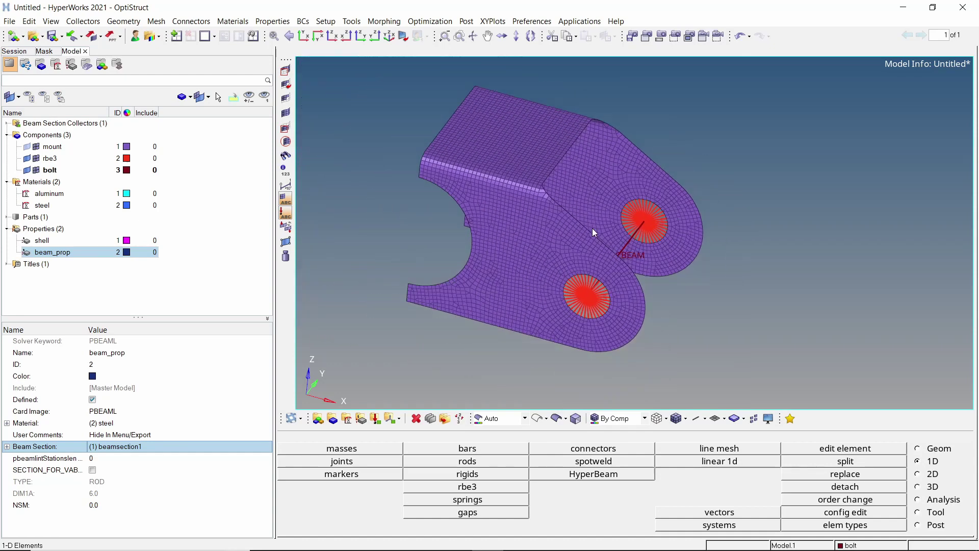
Create a load collector named spc from the Model browser, then show the Analysis page.
right_click(222, 134)
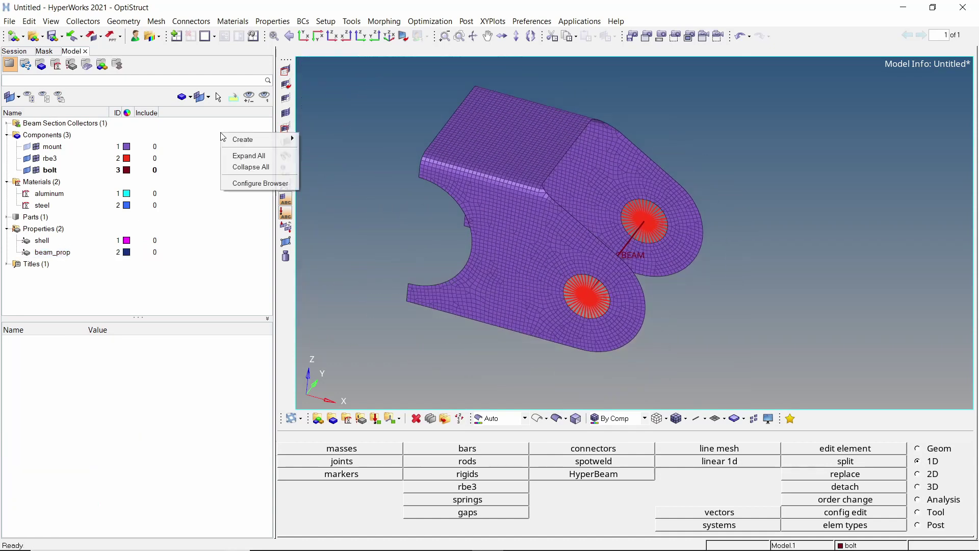
mouse_move(283, 141)
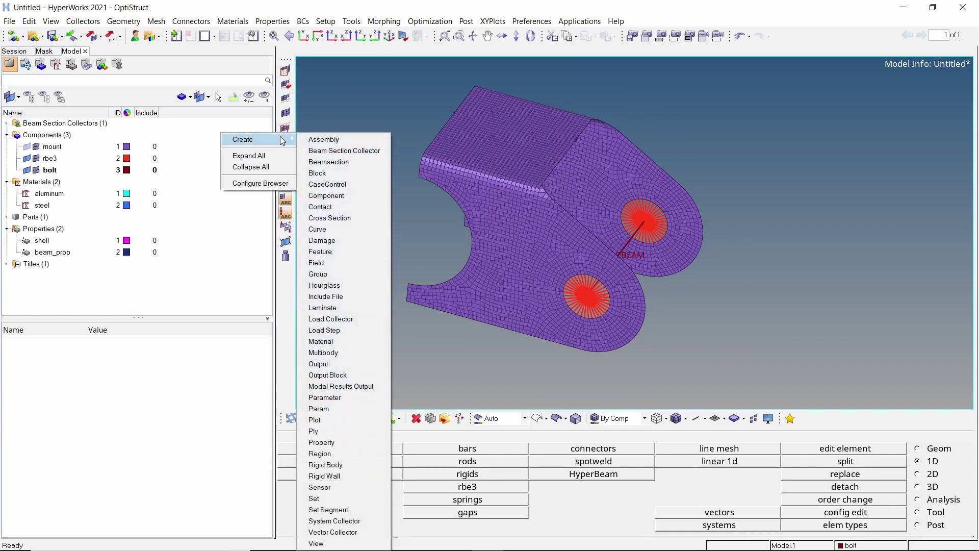
left_click(357, 318)
type("spc")
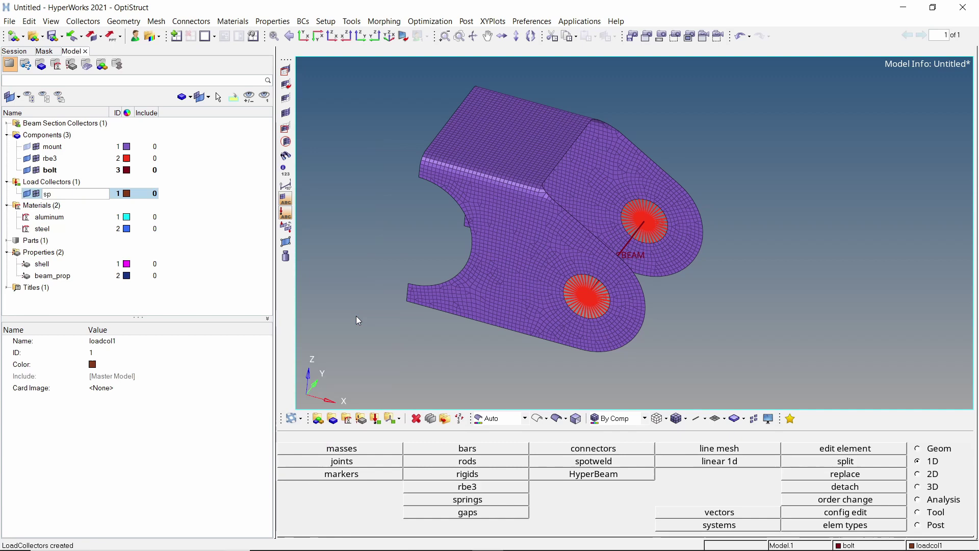
key("Return")
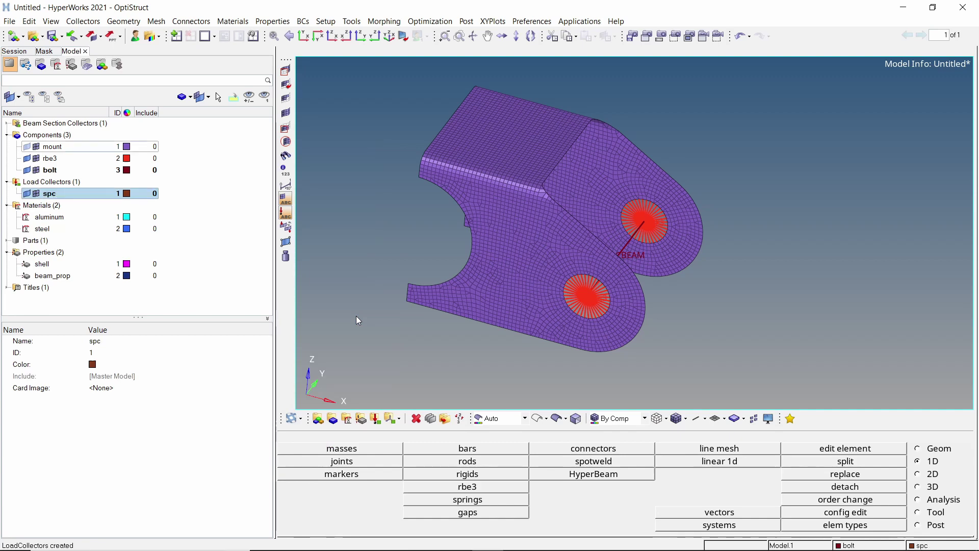
left_click(947, 503)
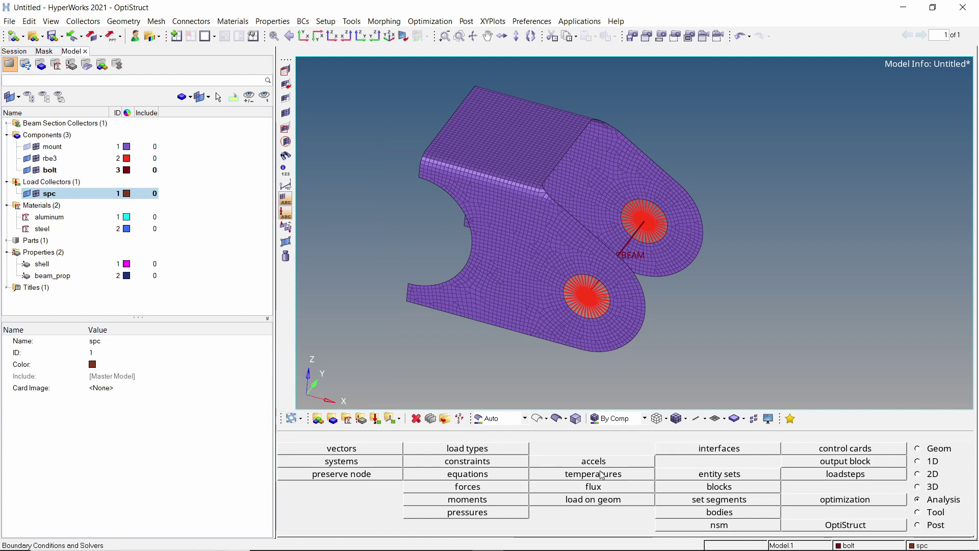
In the Constraints panel, switch the entity selection to free edges.
left_click(519, 462)
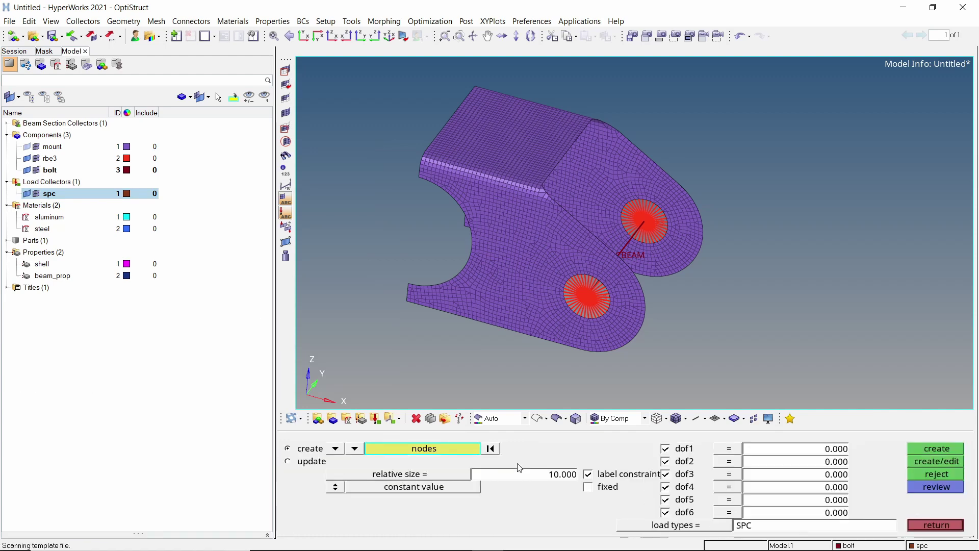
left_click(355, 448)
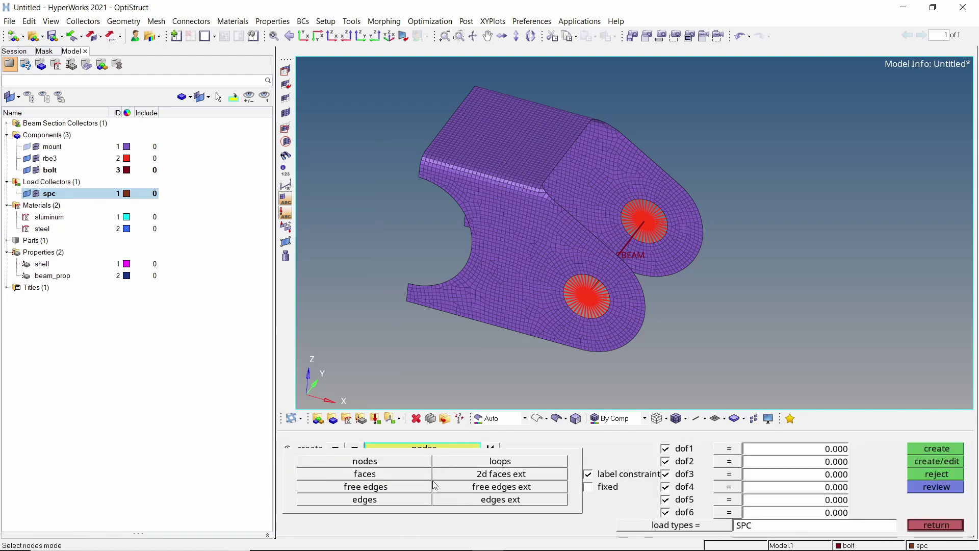
left_click(422, 489)
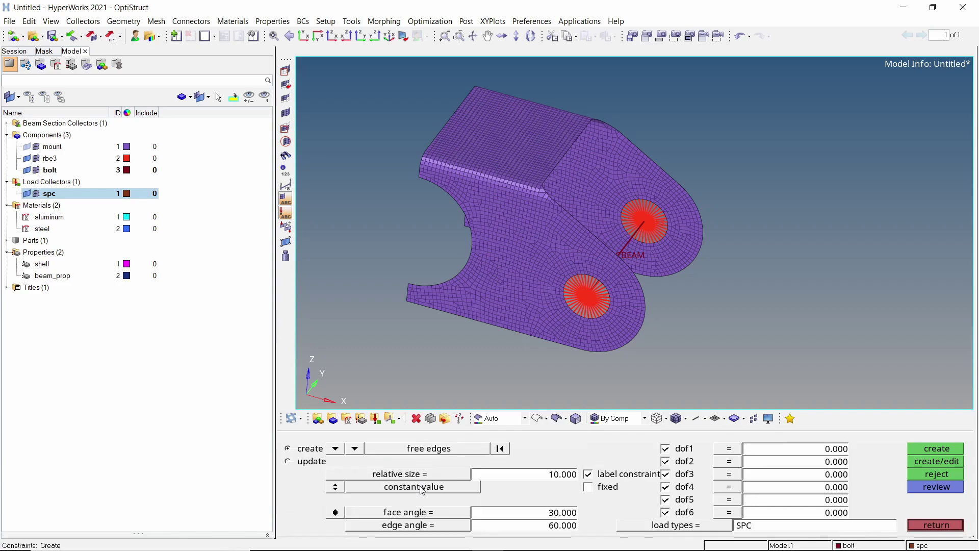
Fix dof1–dof6 on both curved cutout arc edges, creating 96 SPC constraints.
left_click_drag(484, 270, 583, 286, "ctrl")
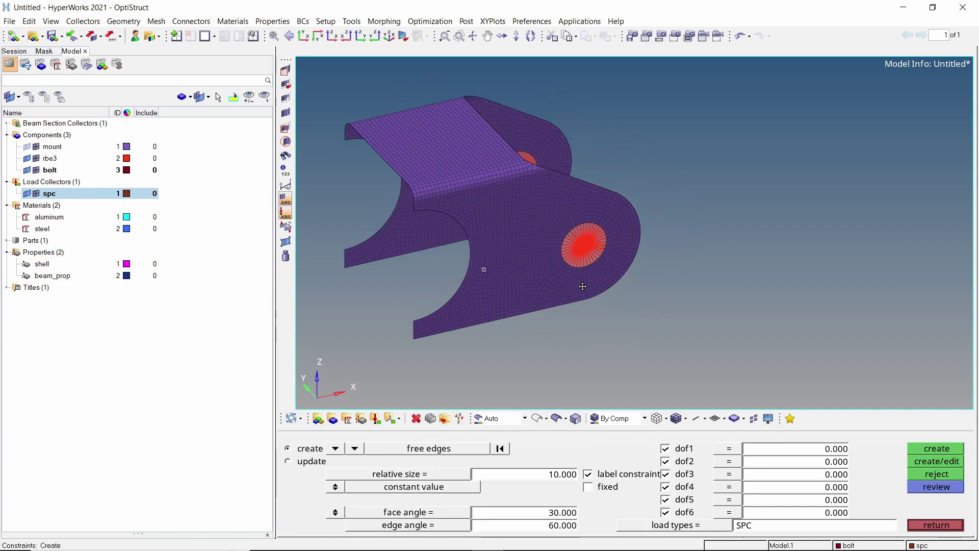
scroll(448, 281, "up", 5)
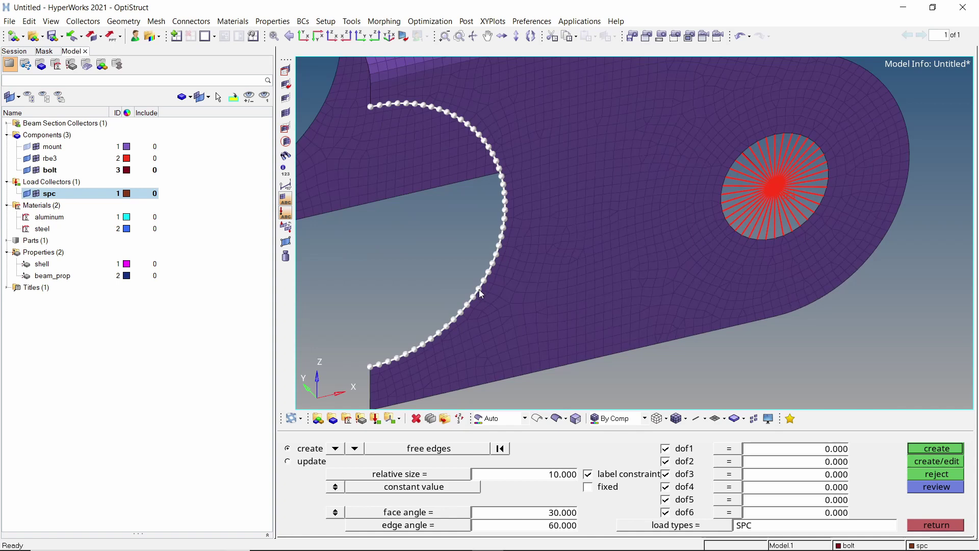
right_click_drag(479, 272, 622, 339, "ctrl")
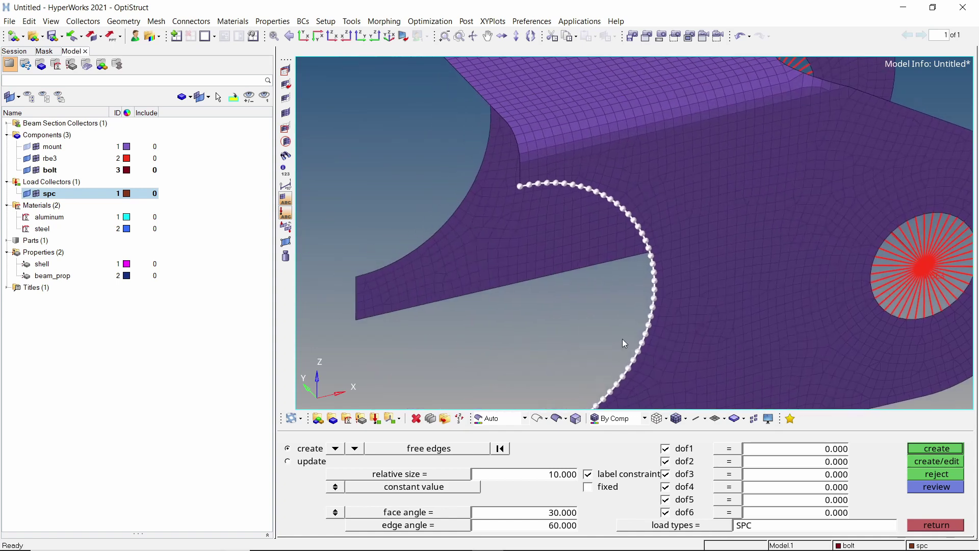
left_click(467, 196)
scroll(524, 213, "down", 5)
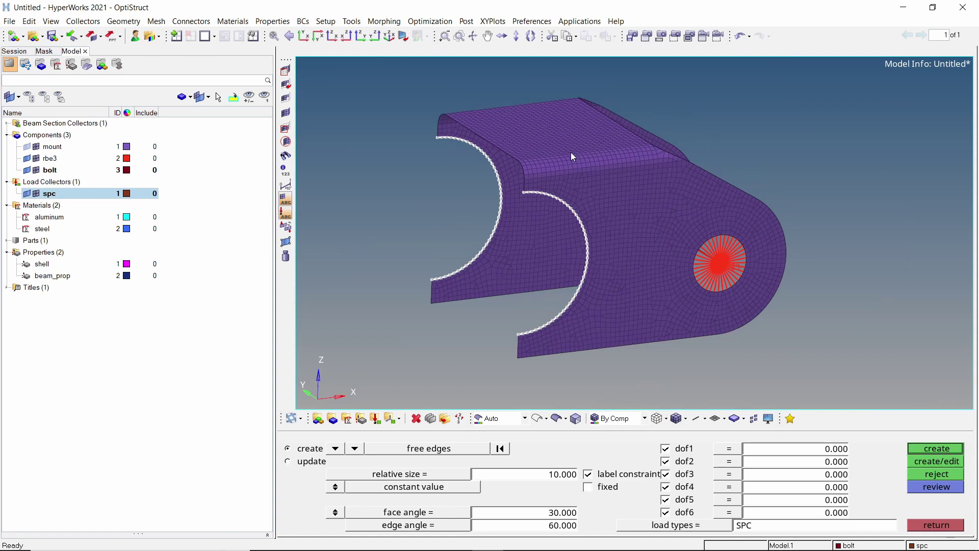
middle_click(571, 152)
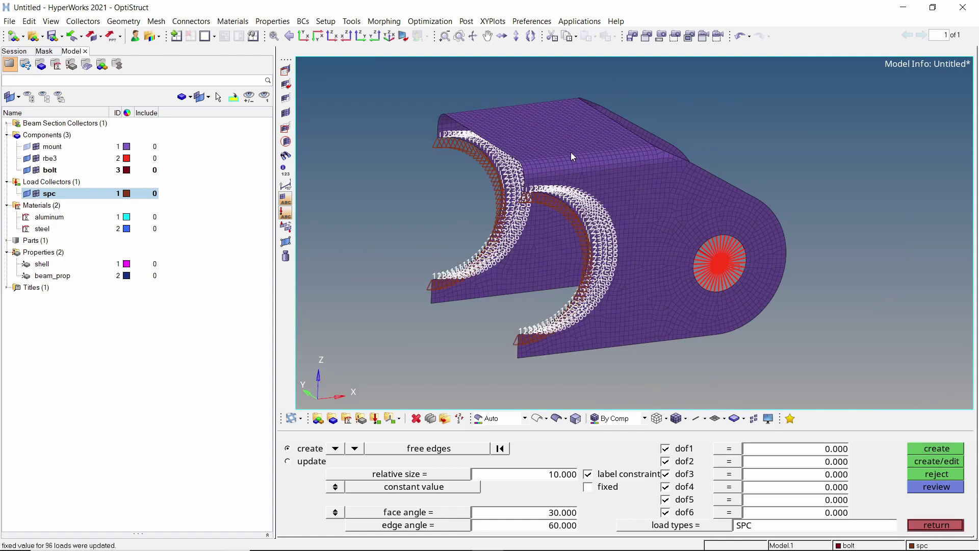
middle_click(571, 152)
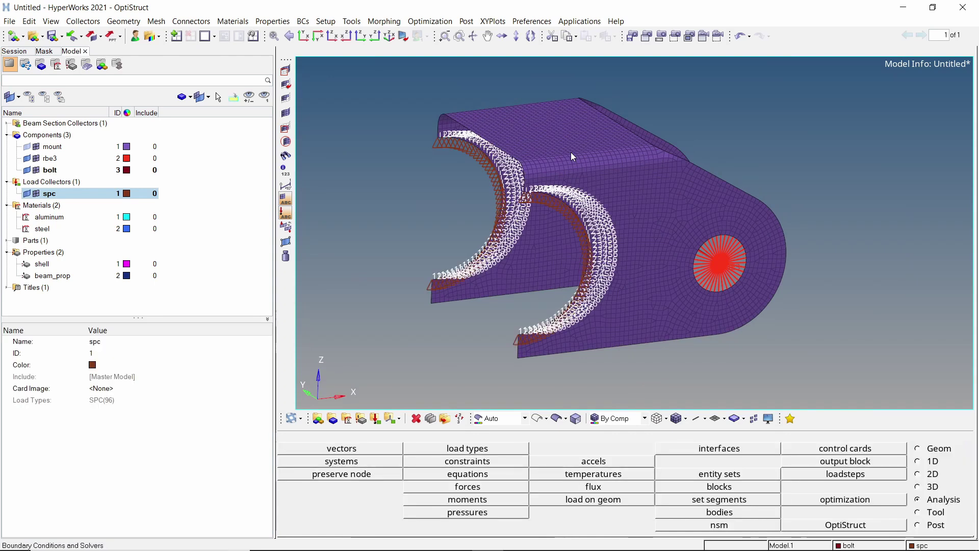
left_click_drag(571, 152, 646, 218, "ctrl")
right_click_drag(646, 218, 602, 238, "ctrl")
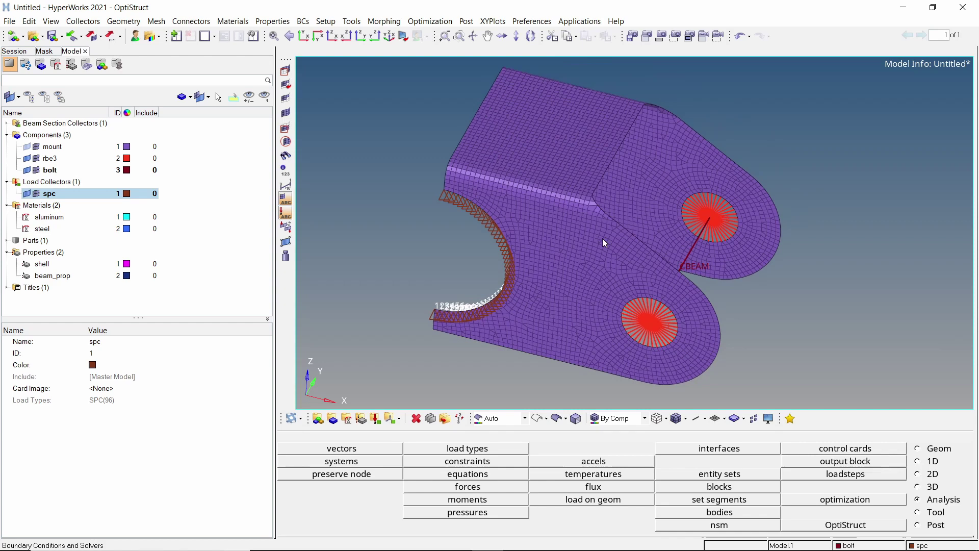
In the Pretension Manager, add a 1D bolt using the CBEAM element.
left_click(350, 22)
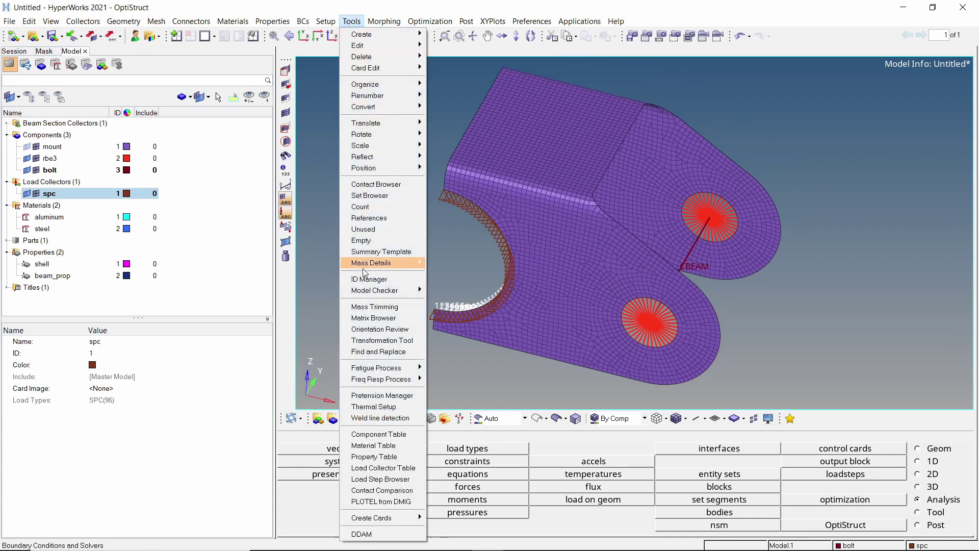
left_click(367, 396)
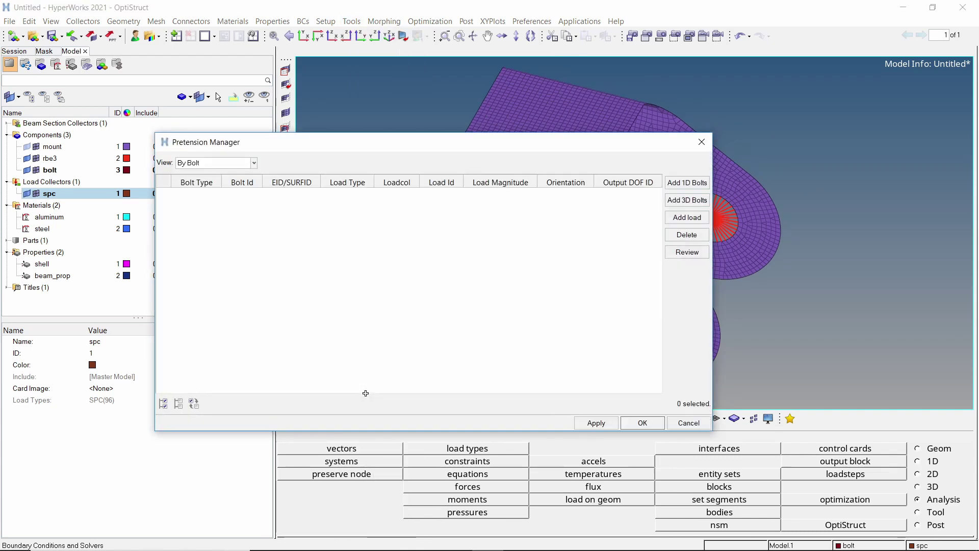
left_click(687, 182)
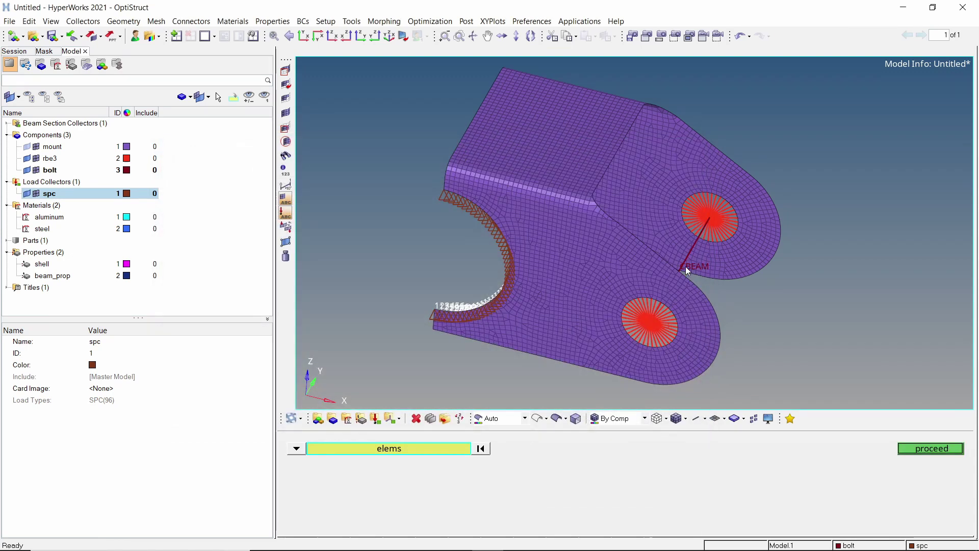
left_click_drag(681, 299, 687, 316, "ctrl")
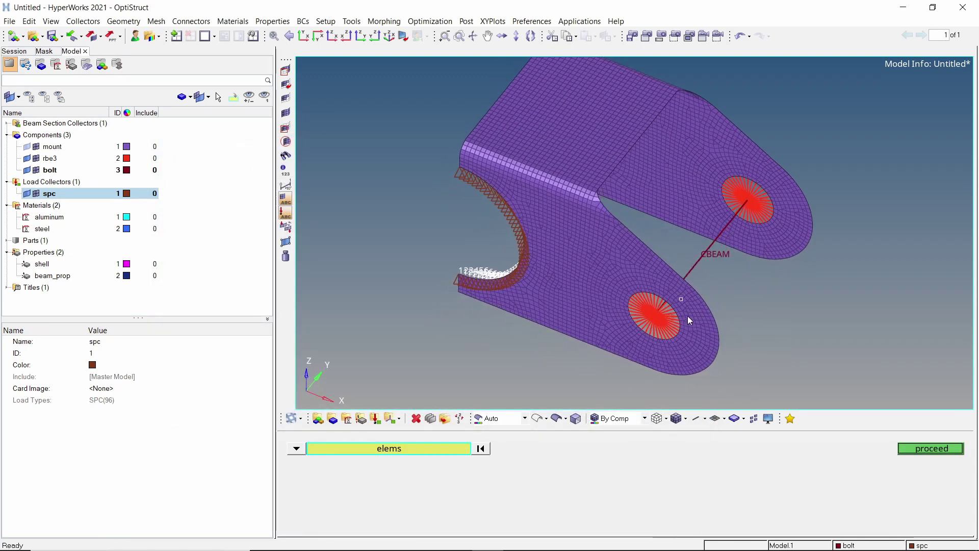
left_click(696, 260)
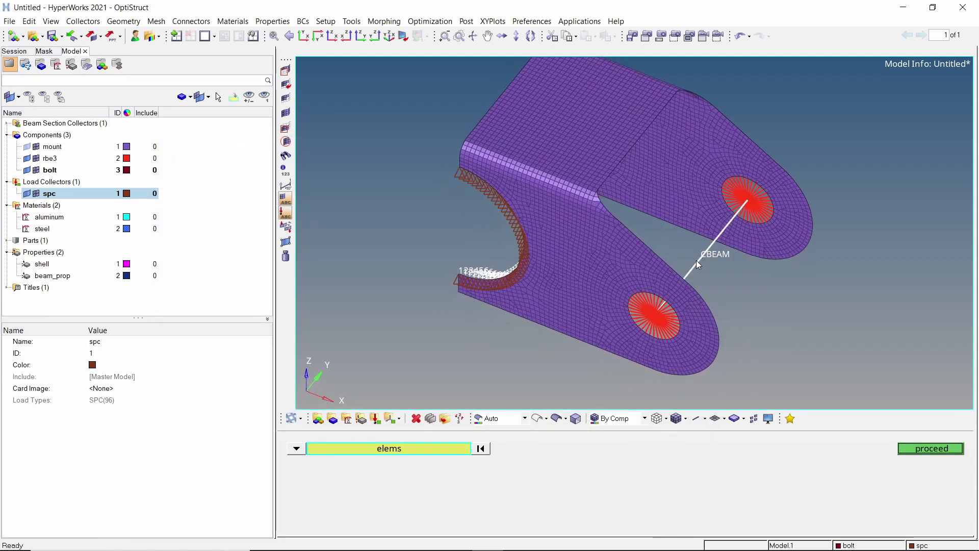
left_click(902, 448)
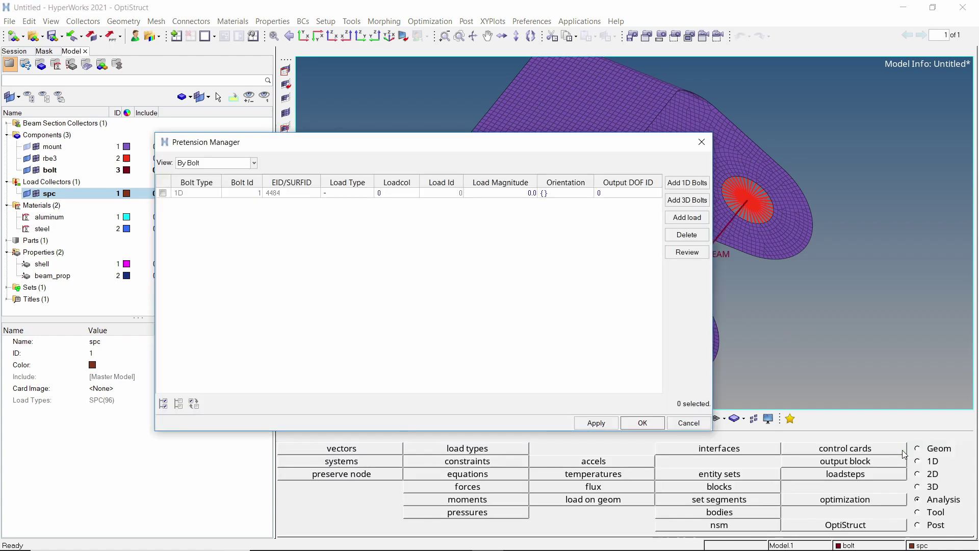
Give the bolt a Force load of 500 in a new PRETENS_1 load collector.
left_click(360, 195)
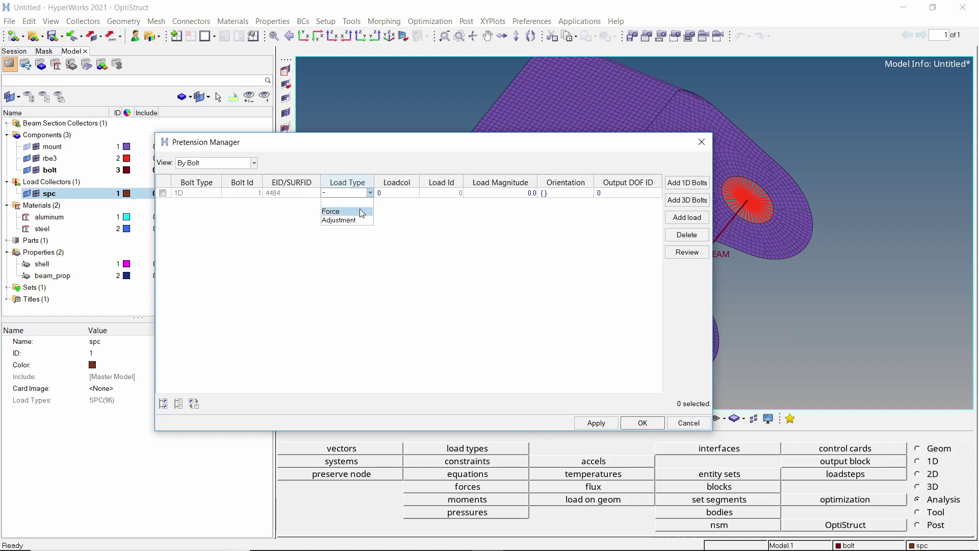
left_click(360, 211)
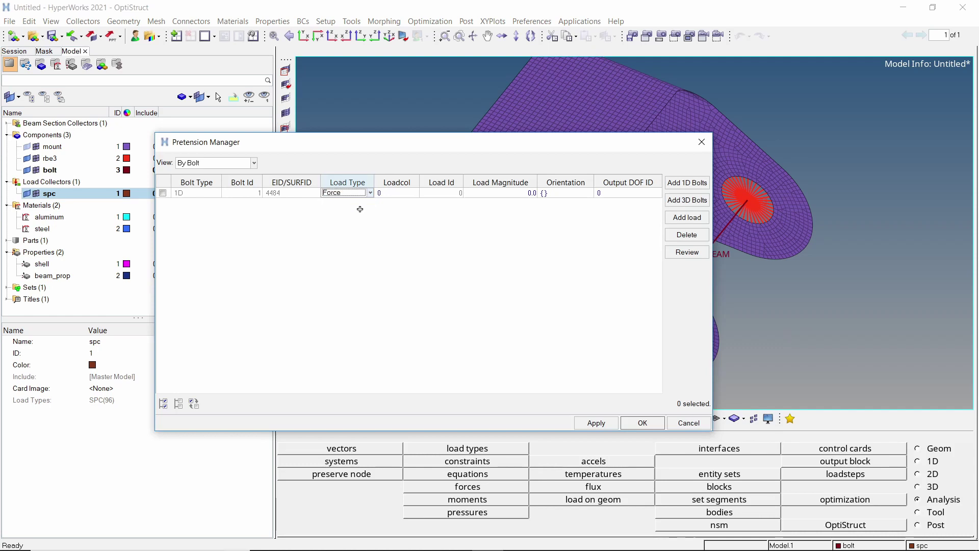
left_click(397, 194)
left_click(413, 193)
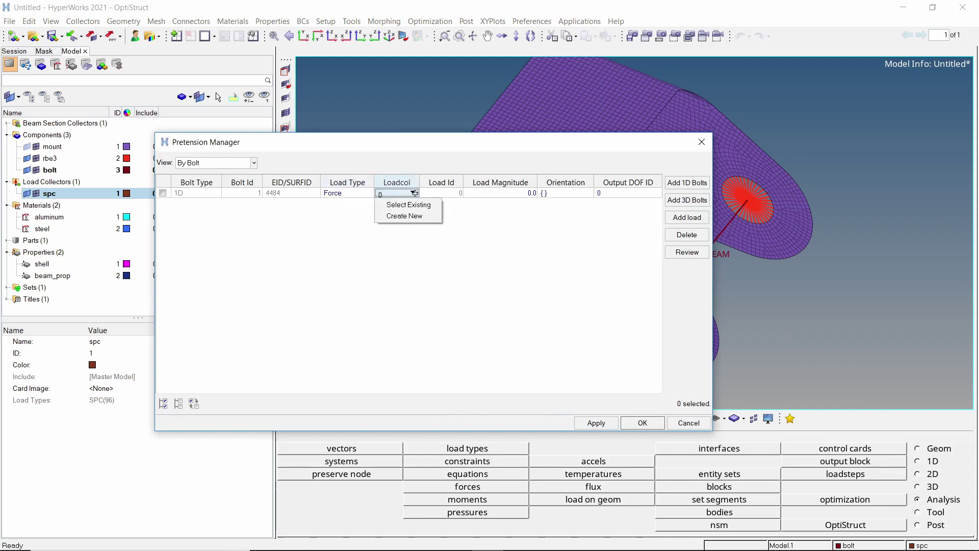
left_click(413, 217)
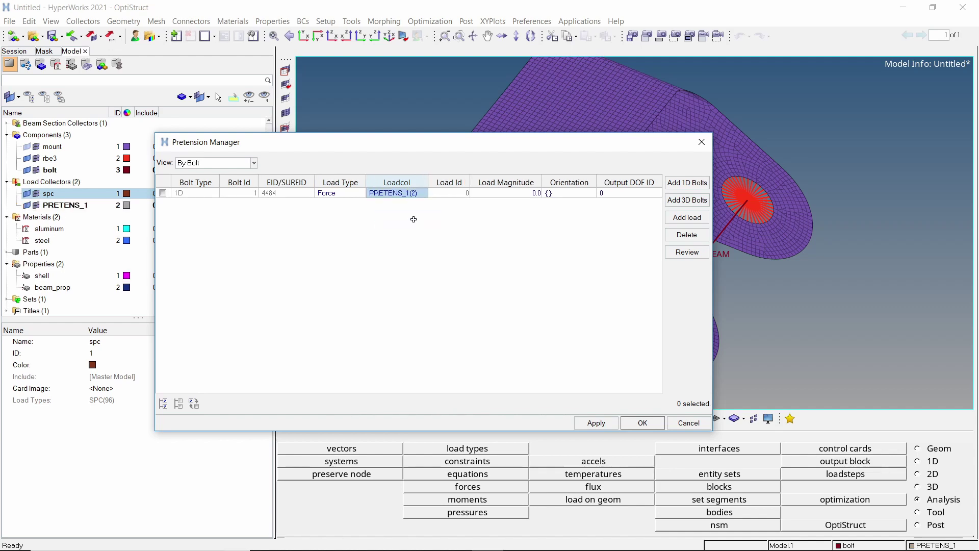
double_click(493, 194)
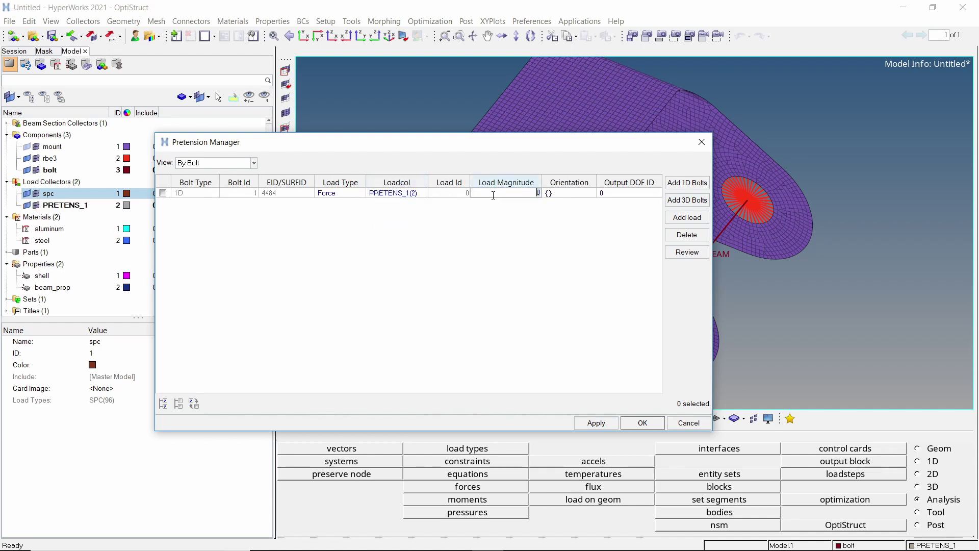
type("500")
left_click(590, 426)
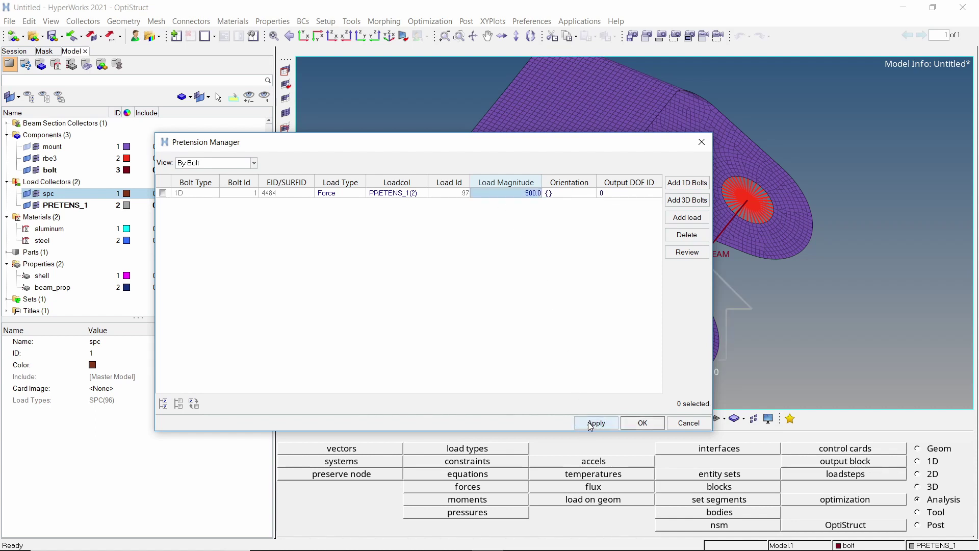
left_click(642, 423)
mouse_move(657, 341)
left_mouse_down("ctrl")
mouse_move(662, 281)
mouse_move(709, 300)
left_mouse_up("ctrl")
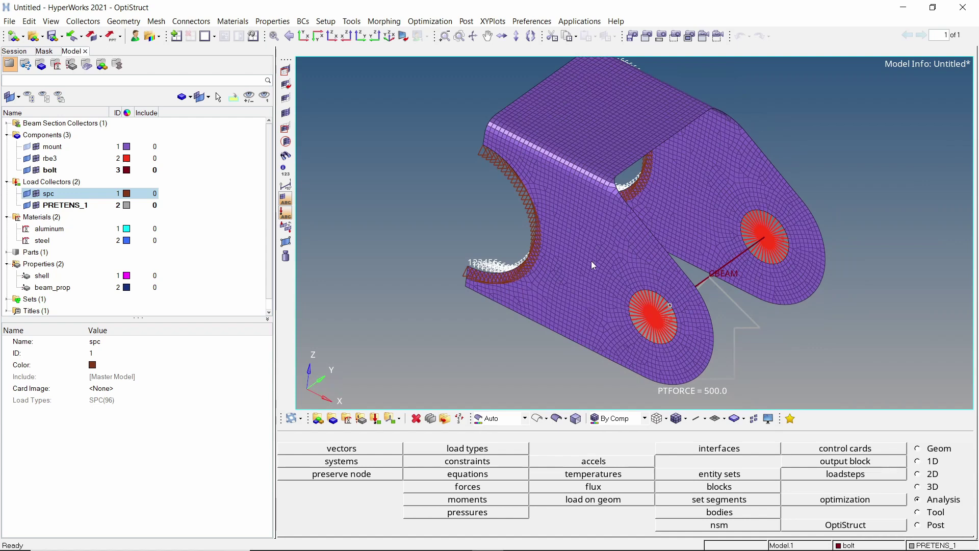
Create a load step named analysis with analysis type Linear Static.
right_click(226, 138)
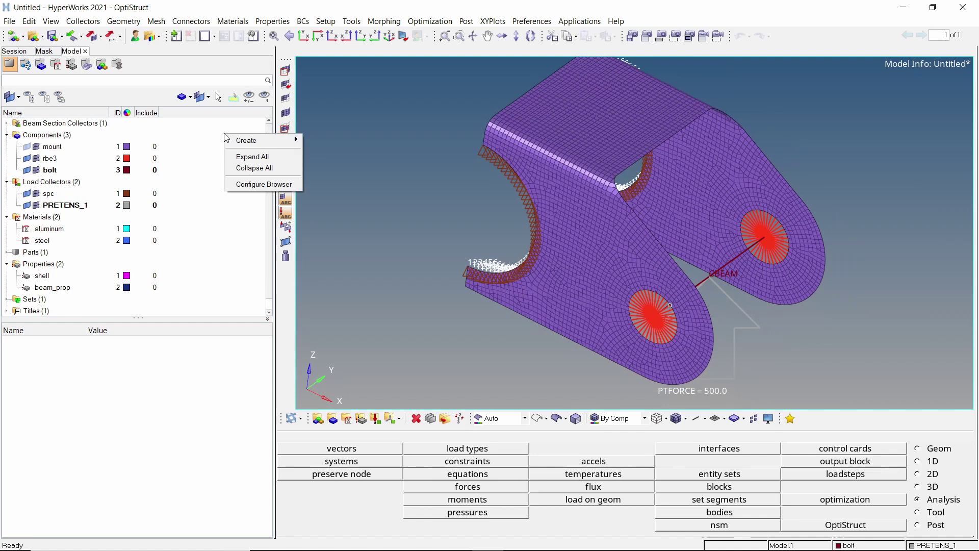
mouse_move(284, 140)
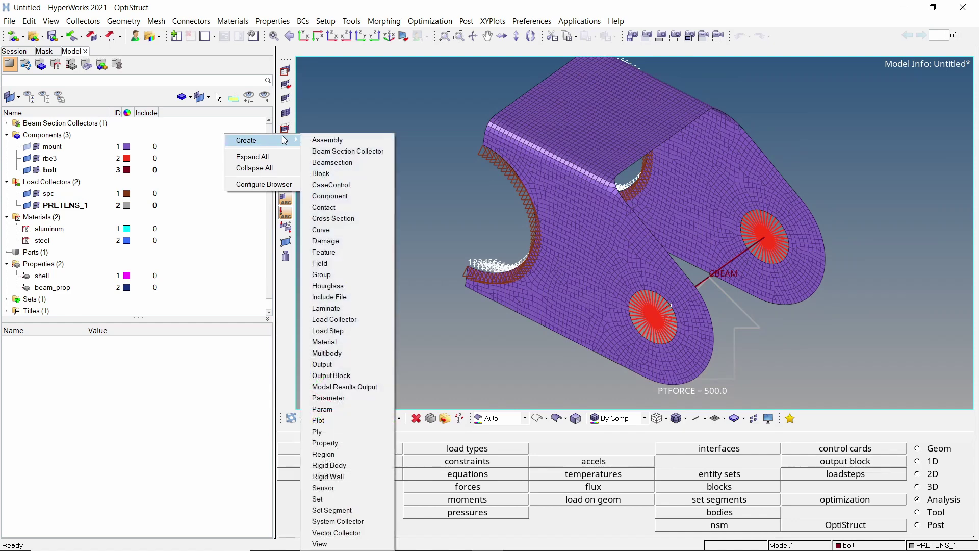
left_click(344, 331)
type("anal")
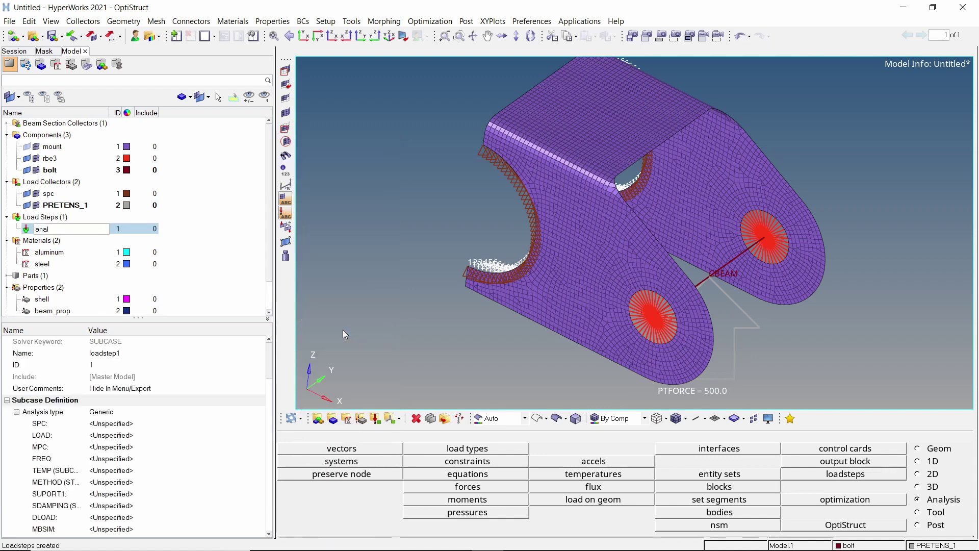
type("ysis")
key("Return")
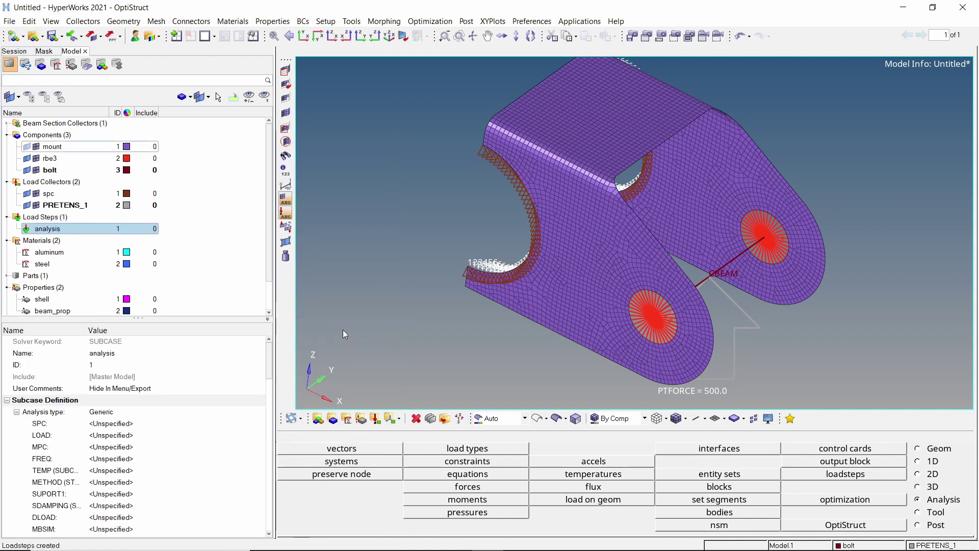
left_click(212, 414)
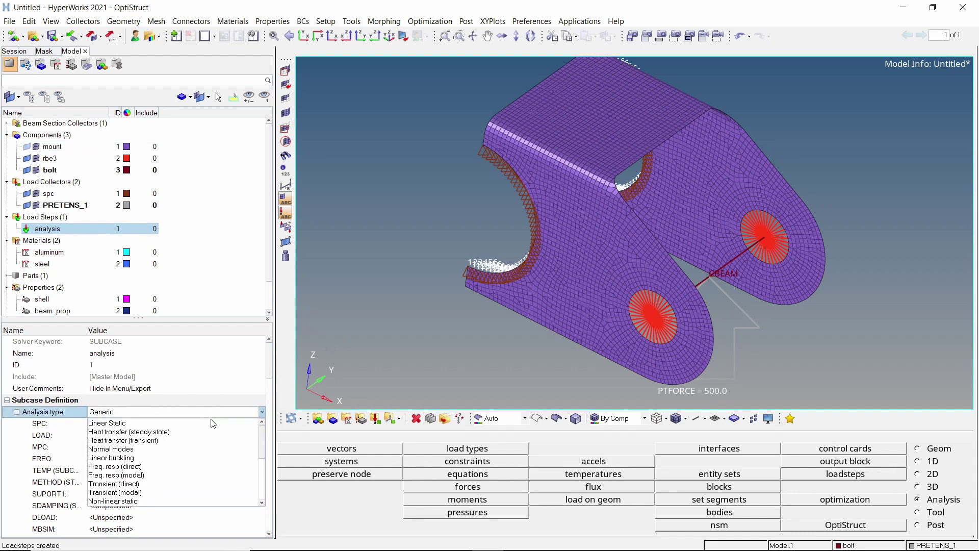
left_click(213, 429)
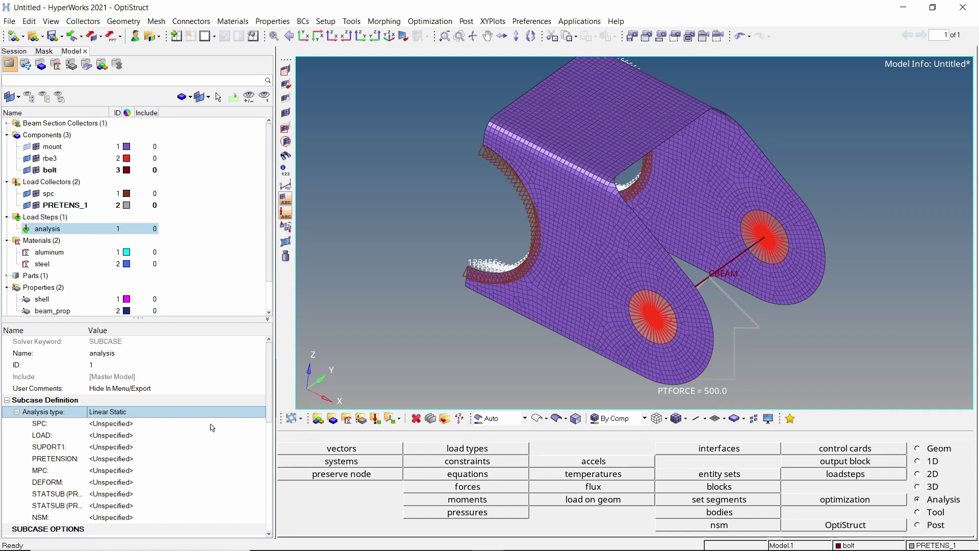
Set the load step's SPC to spc and PRETENSION to PRETENS_1.
left_click(194, 429)
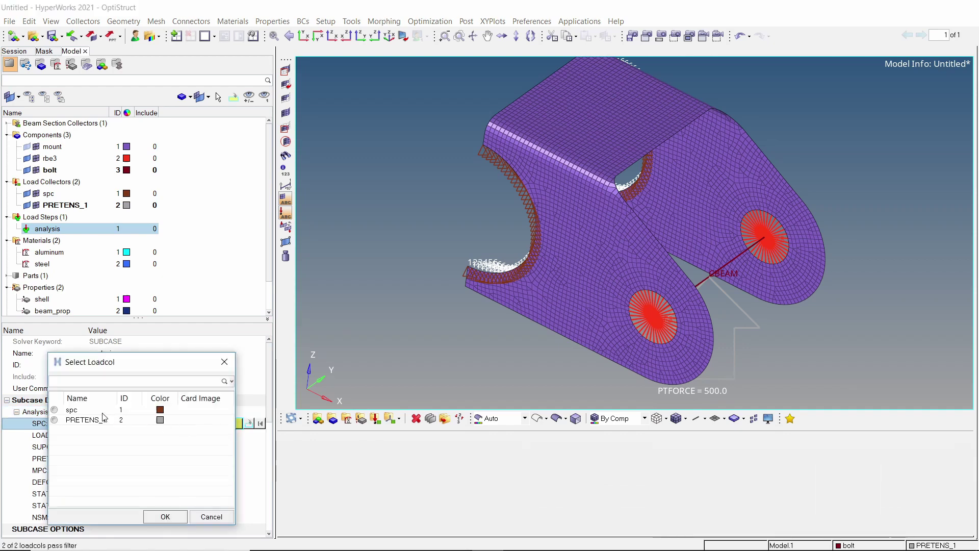
left_click(71, 411)
left_click(161, 516)
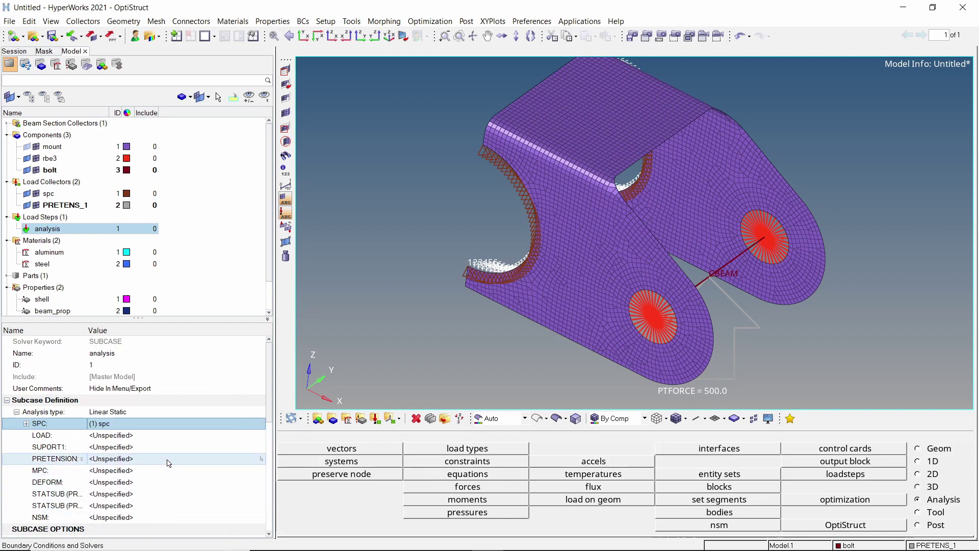
left_click(168, 458)
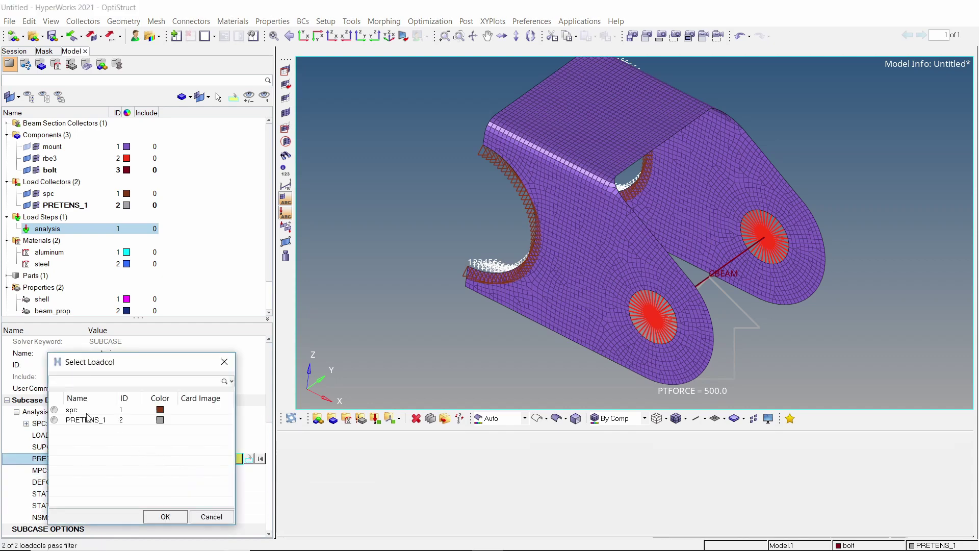
left_click(86, 420)
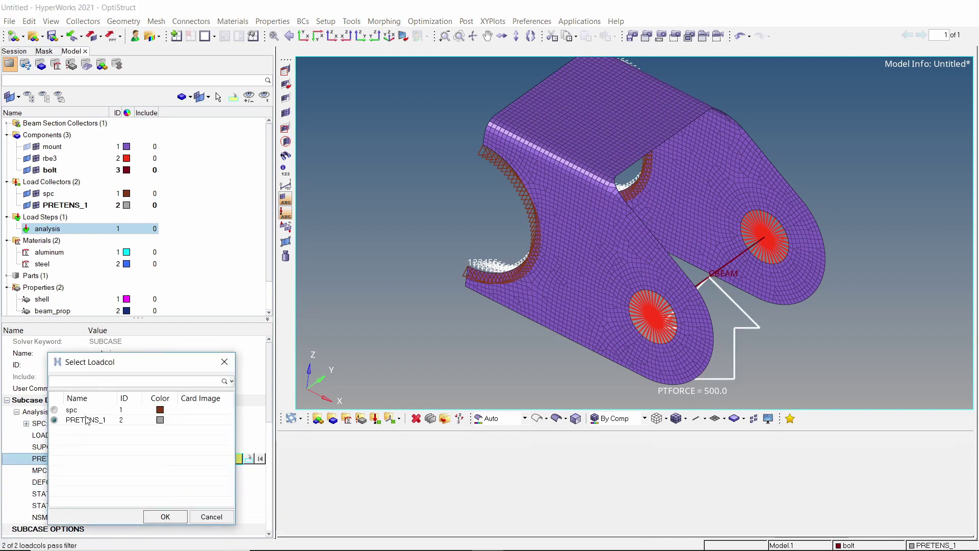
left_click(165, 517)
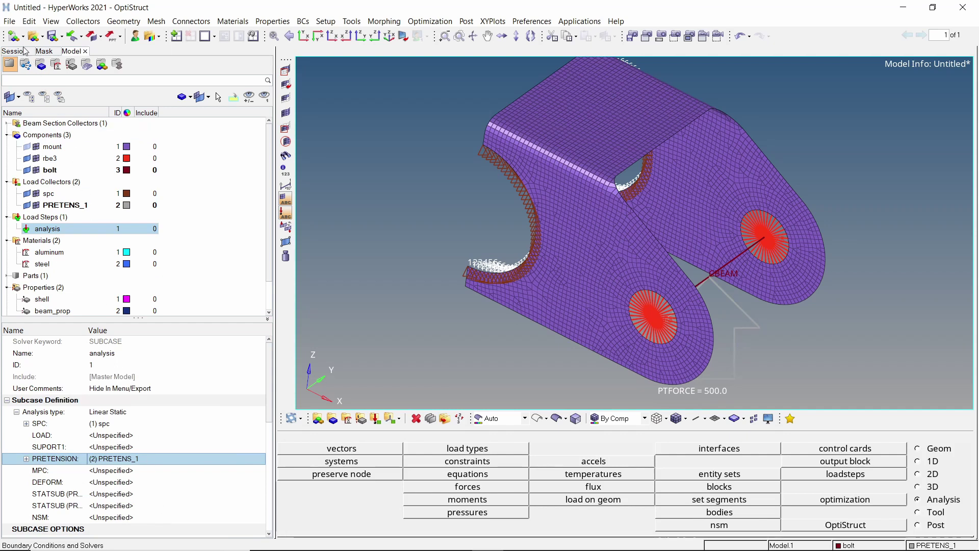
In Save As Model, create and open a new run1 folder inside Tests.
left_click(10, 23)
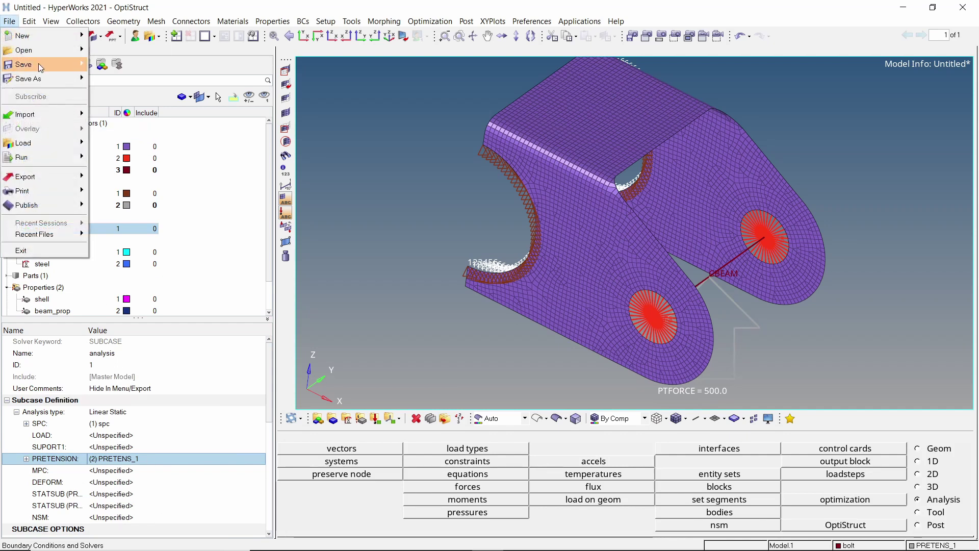
mouse_move(39, 63)
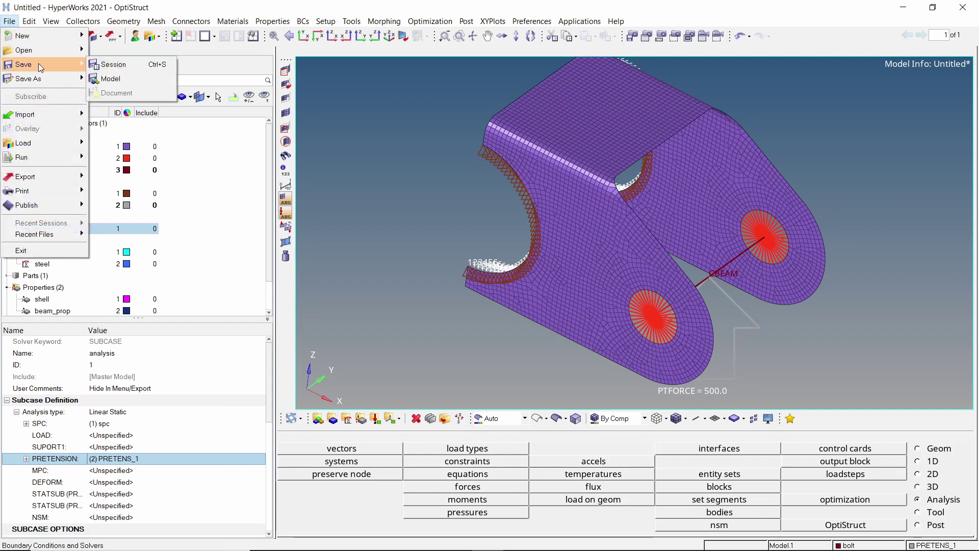
left_click(109, 79)
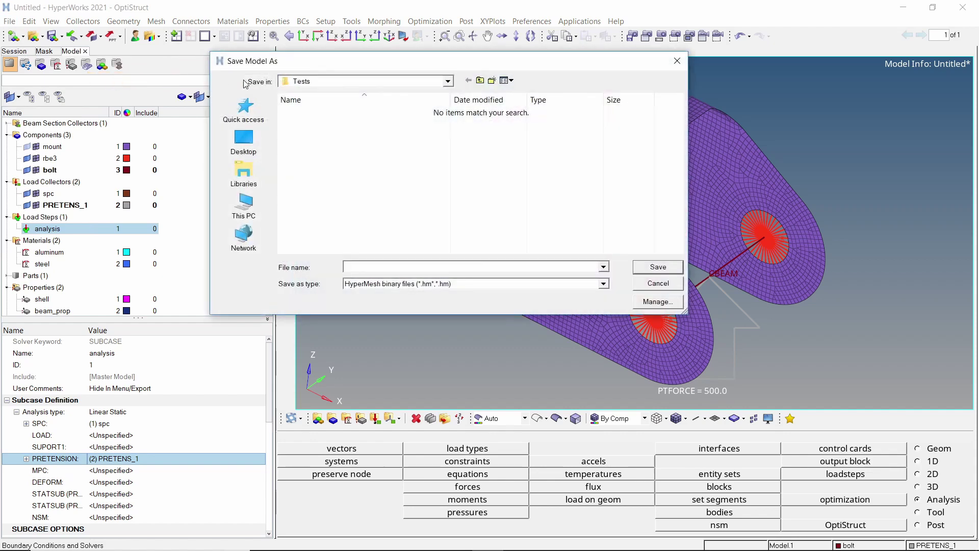
left_click(493, 82)
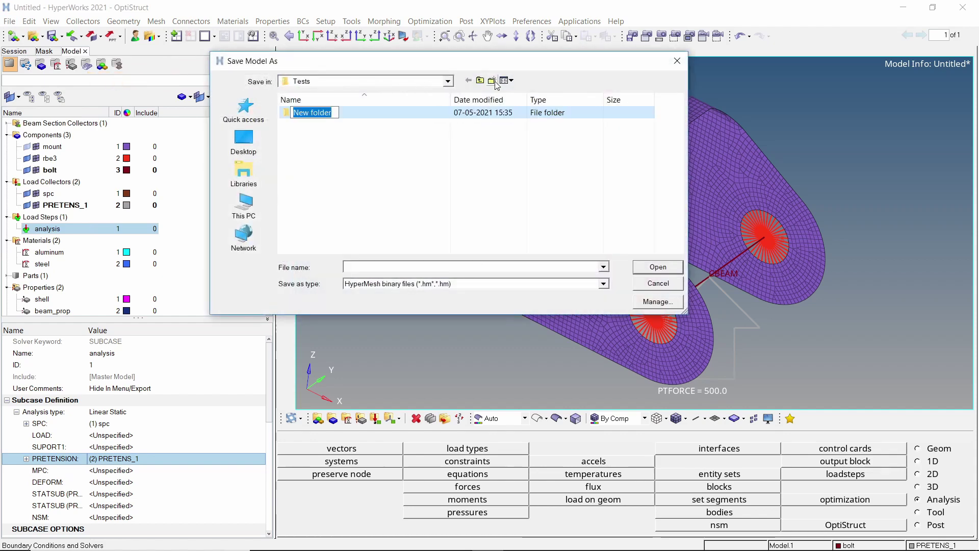
type("run1")
key("Return")
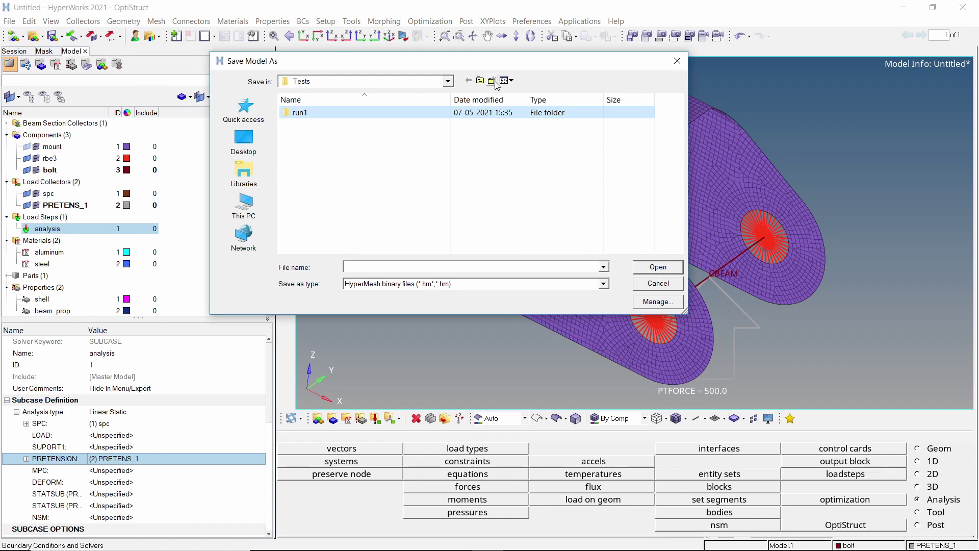
double_click(344, 113)
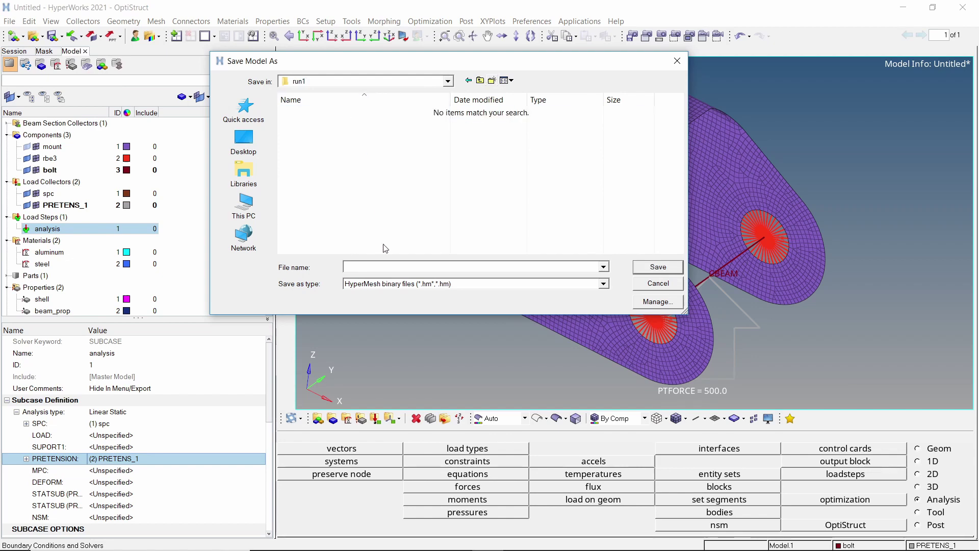
Save the model there with the file name run1.
left_click(388, 266)
type("run1")
key("Return")
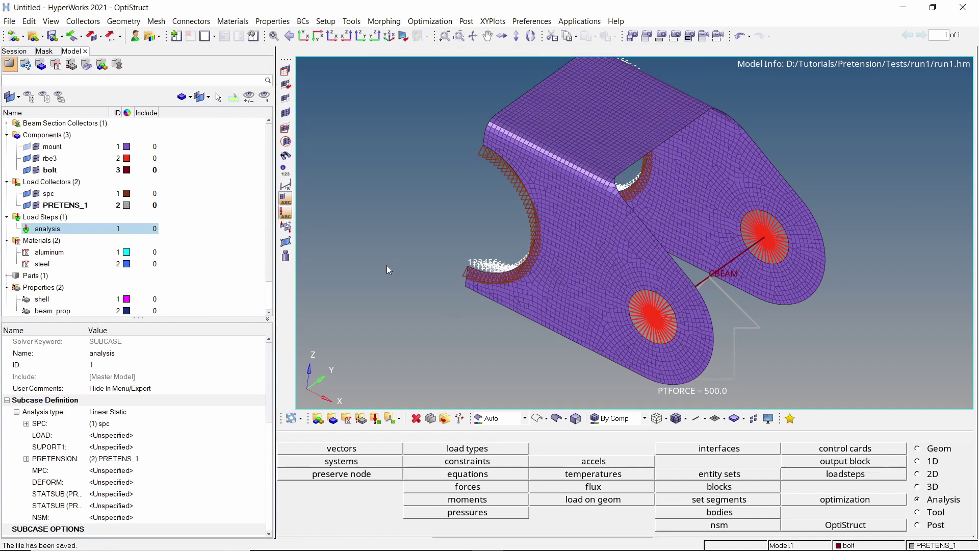
Run OptiStruct with export options set to all and run options set to analysis.
left_click(846, 525)
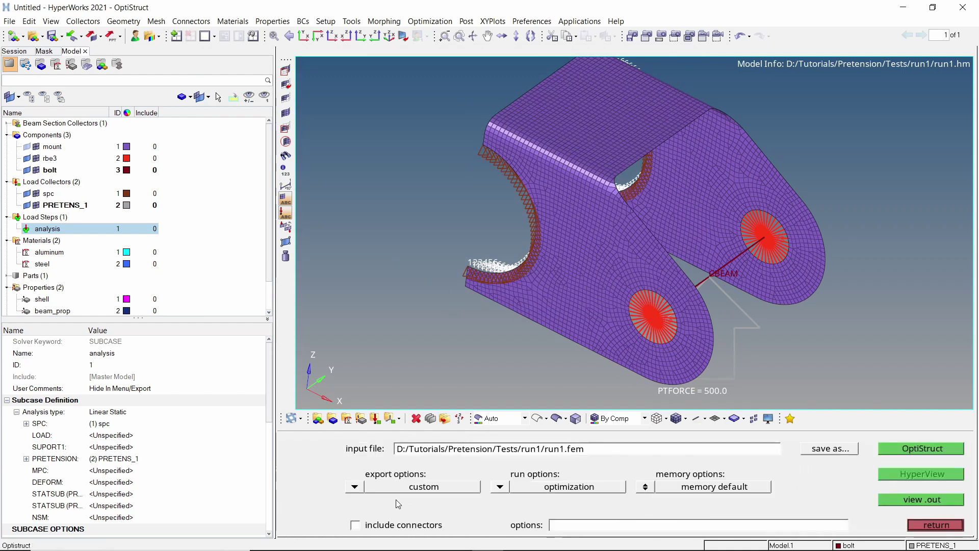
left_click(361, 491)
left_click(358, 487)
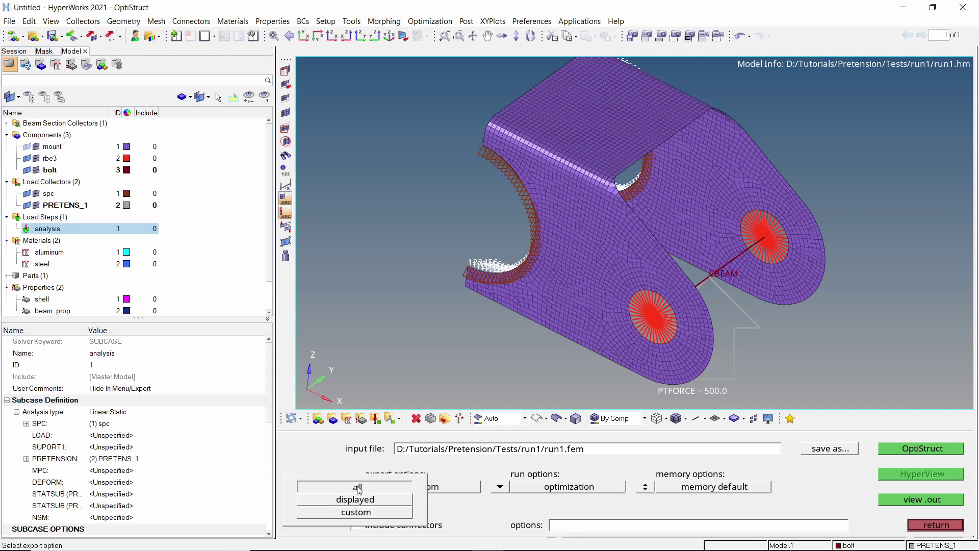
left_click(500, 488)
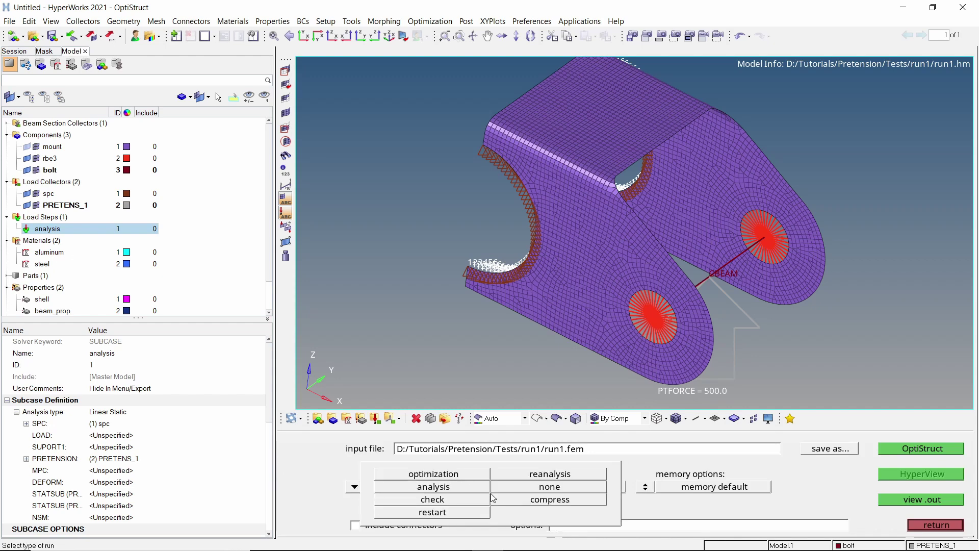
left_click(473, 490)
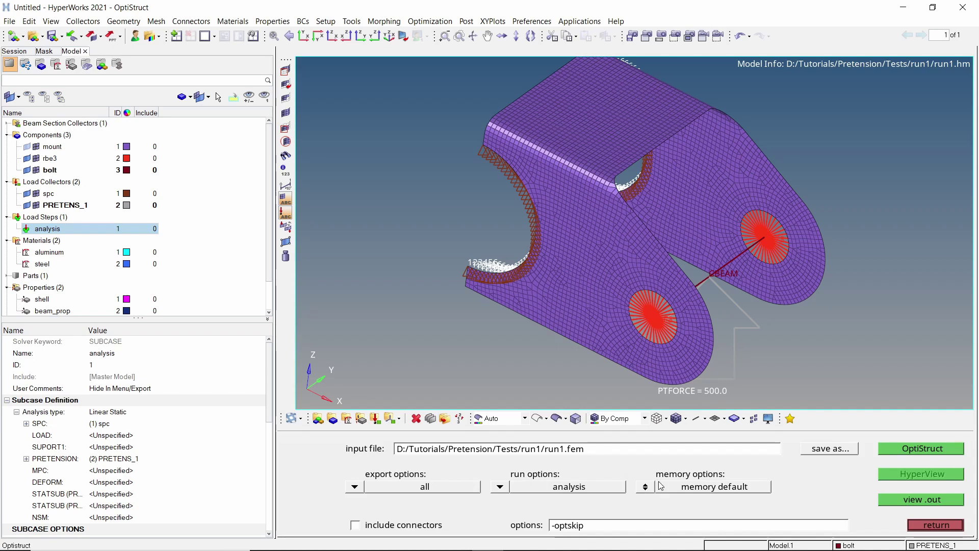
left_click(907, 451)
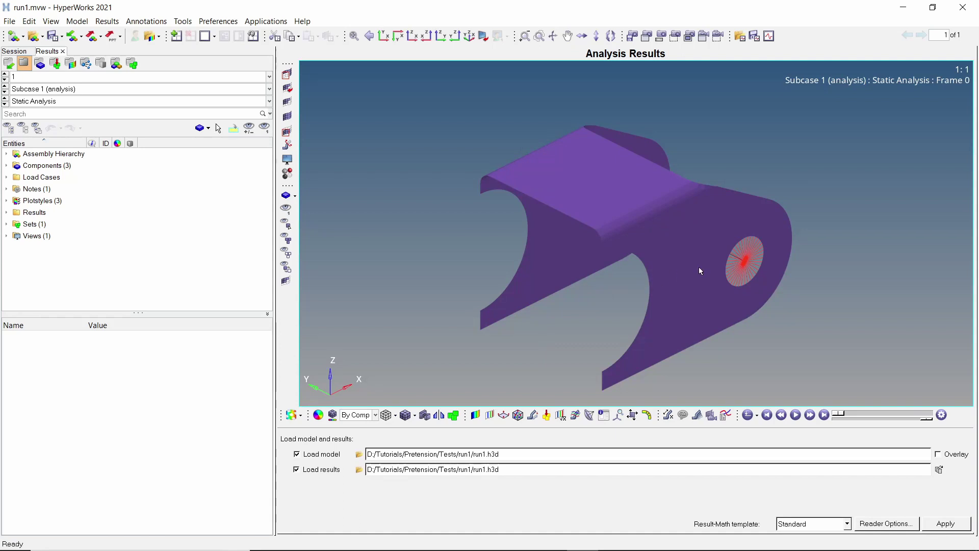
Apply a Displacement Mag contour to the bracket and play the deformation animation.
mouse_move(697, 333)
left_mouse_down("ctrl")
mouse_move(639, 265)
mouse_move(847, 347)
mouse_move(812, 338)
left_mouse_up("ctrl")
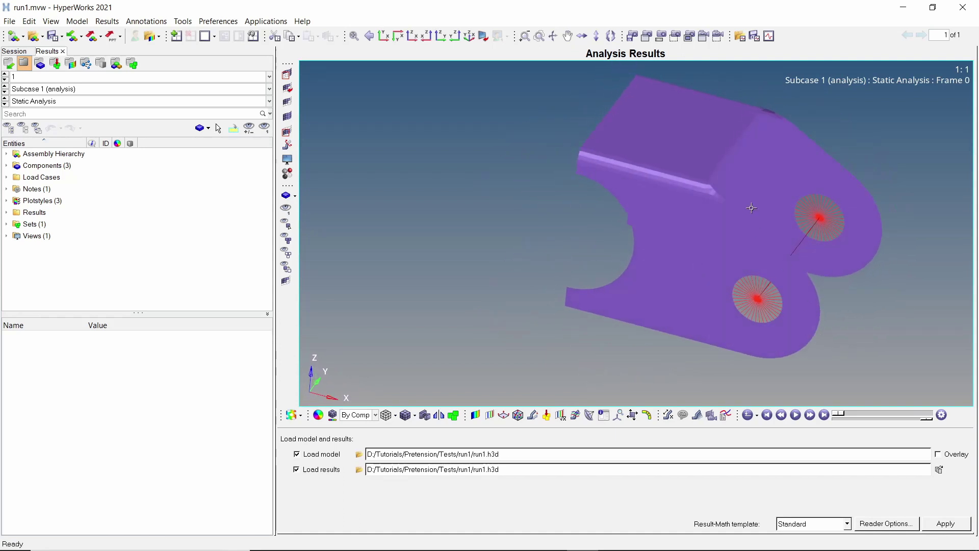
right_click_drag(751, 208, 658, 222, "ctrl")
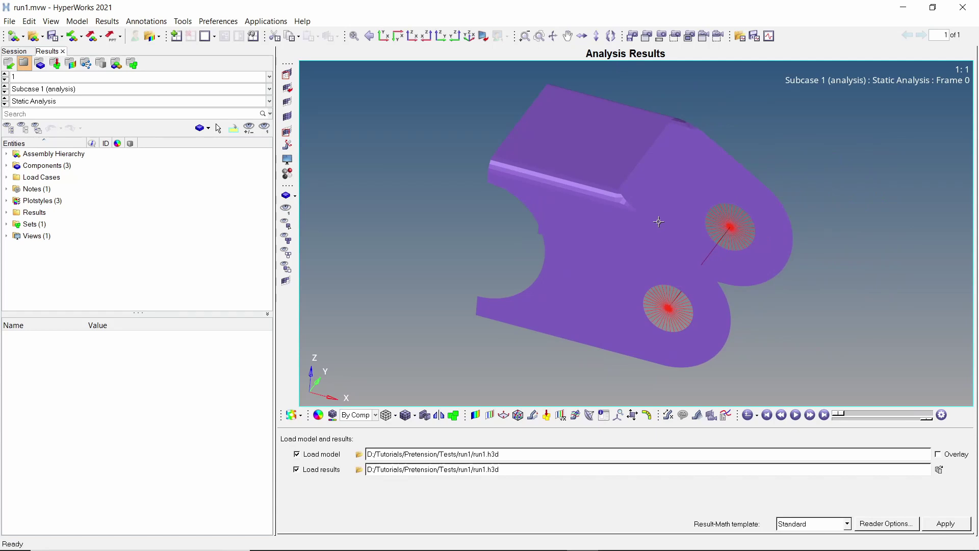
left_click(475, 416)
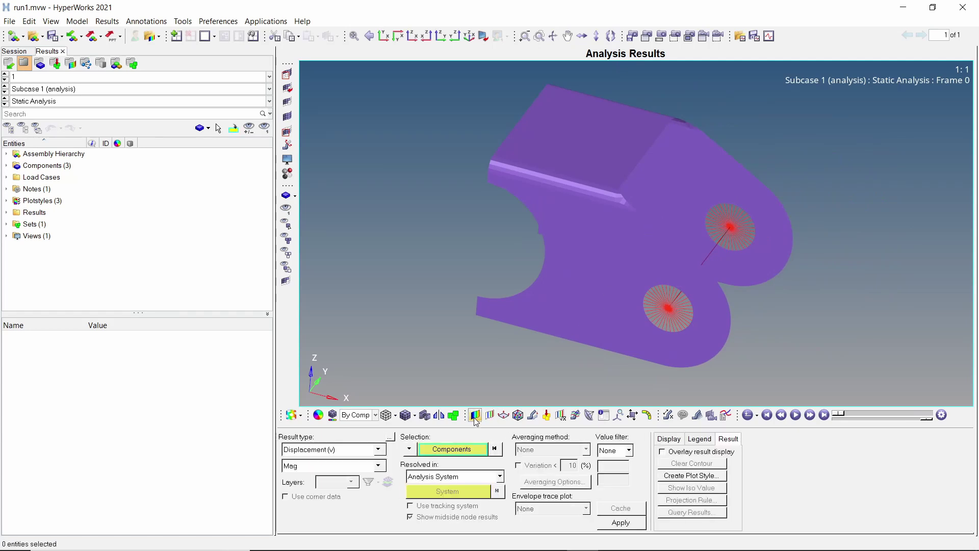
left_click(620, 523)
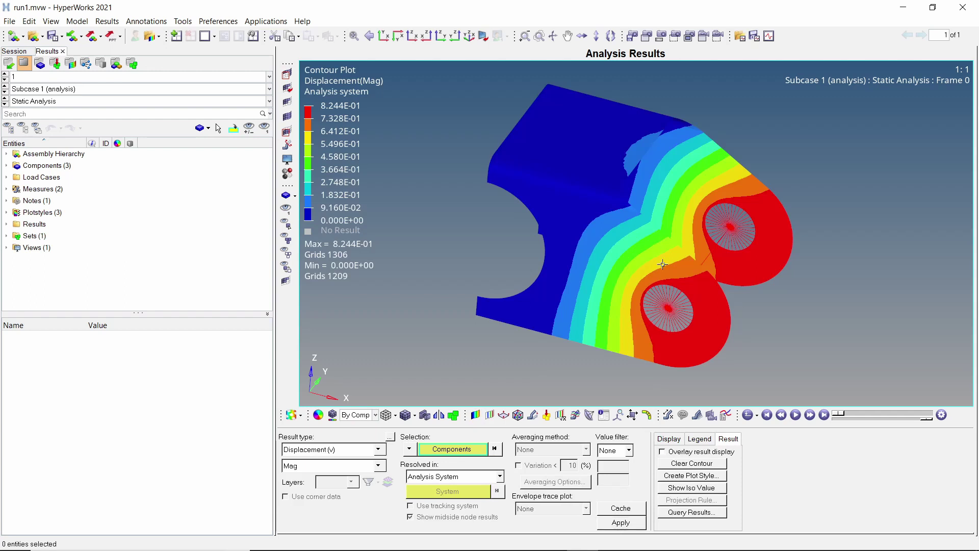
left_click_drag(661, 261, 671, 272, "ctrl")
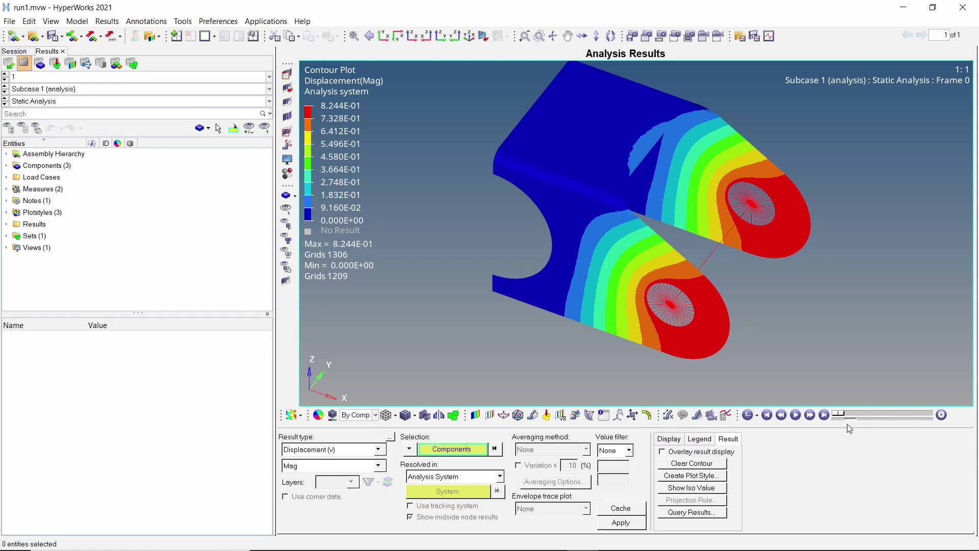
left_click(795, 415)
left_click(353, 449)
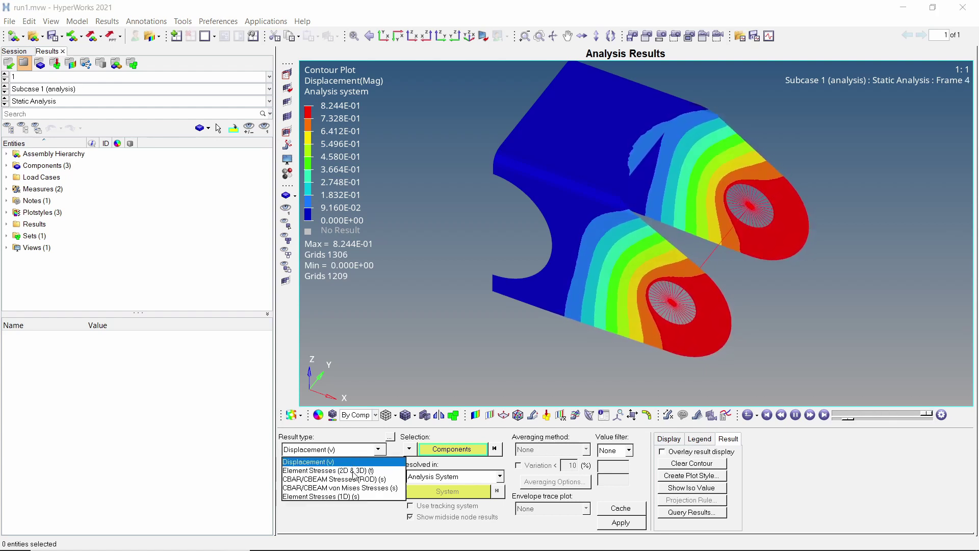
Apply an Element Stresses (2D & 3D) von Mises contour with Simple averaging.
left_click(378, 470)
left_click(538, 450)
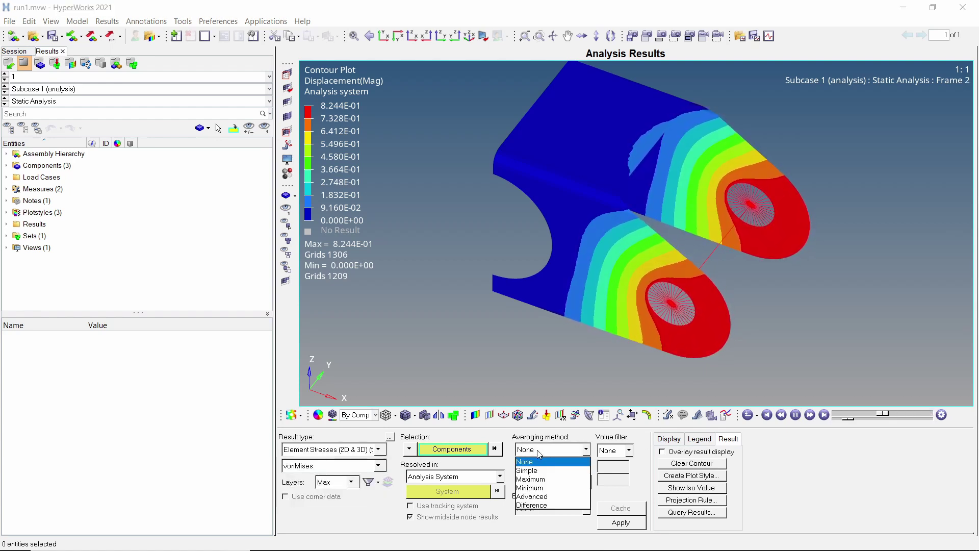
left_click(535, 471)
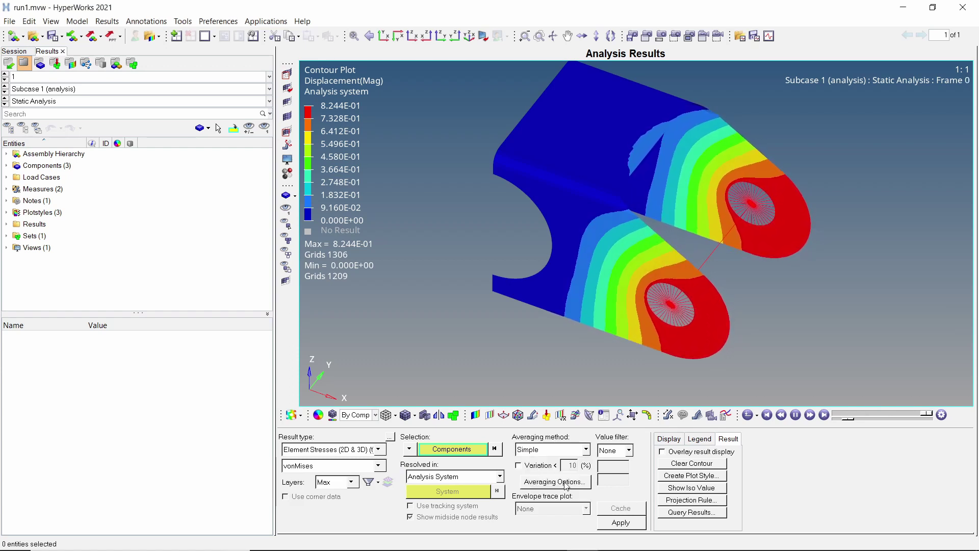
left_click(621, 522)
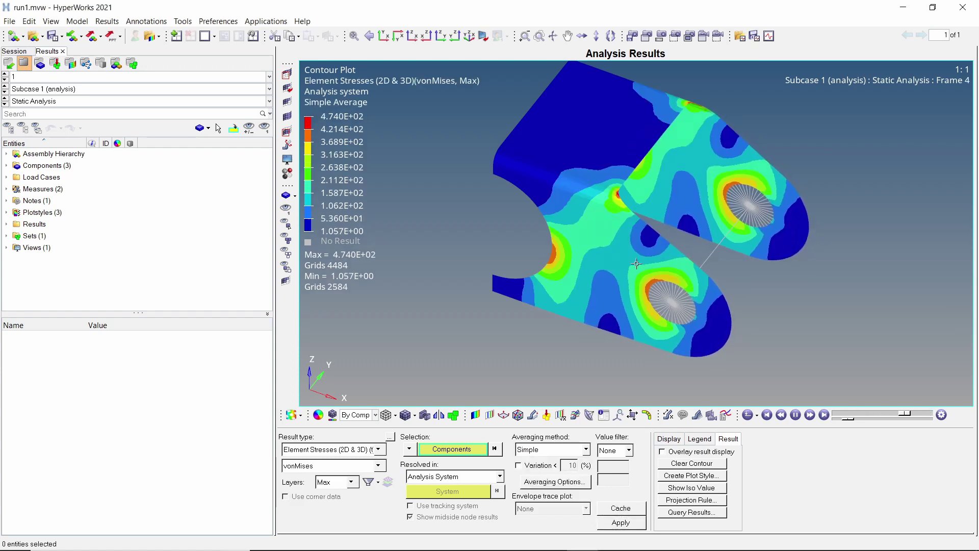
left_click_drag(592, 352, 637, 225, "ctrl")
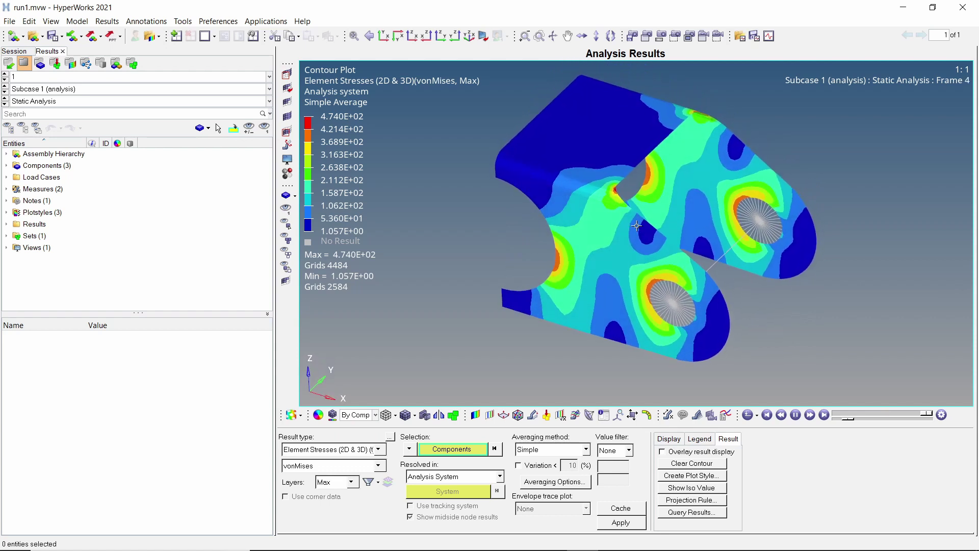
Switch the contour to CBAR/CBEAM Stresses (ROD), then Element Stresses (1D) axial stress.
left_click(355, 450)
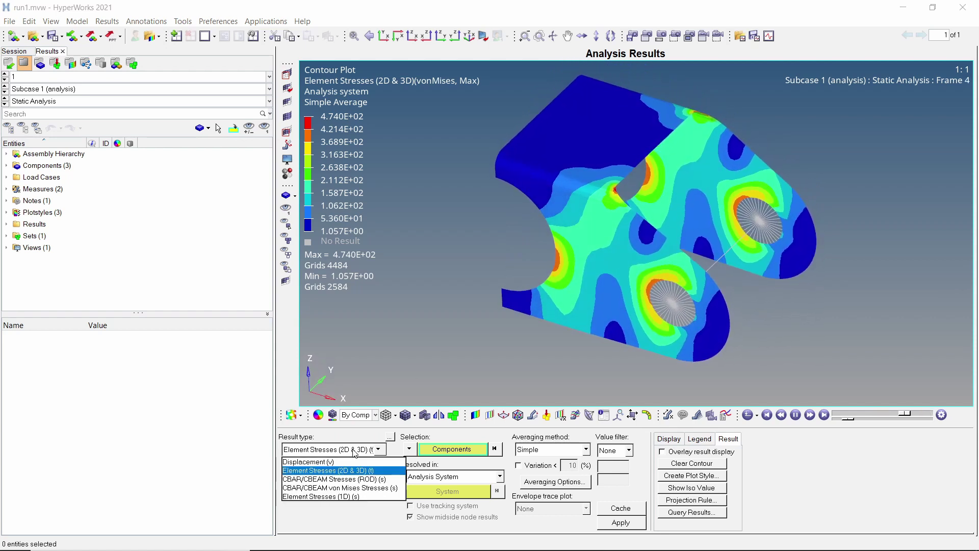
left_click(355, 482)
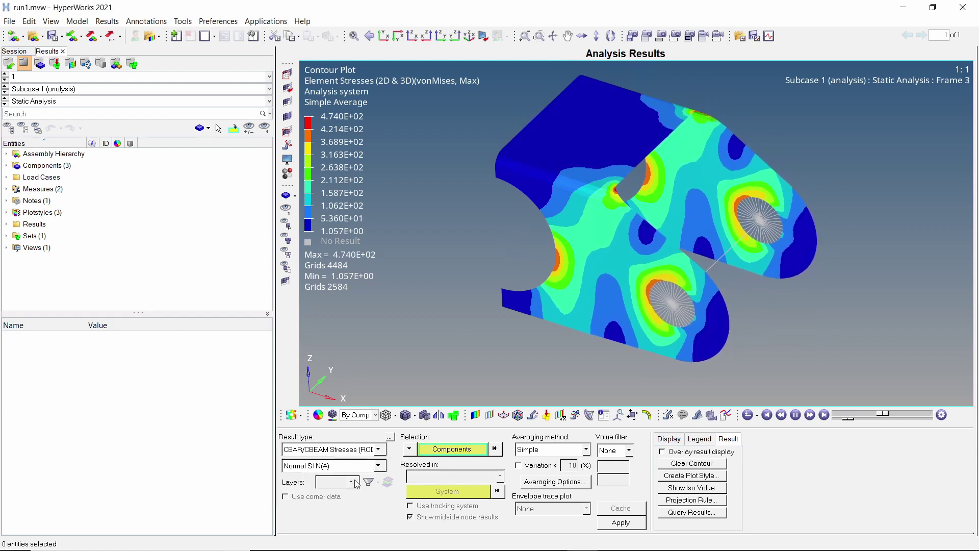
left_click(629, 523)
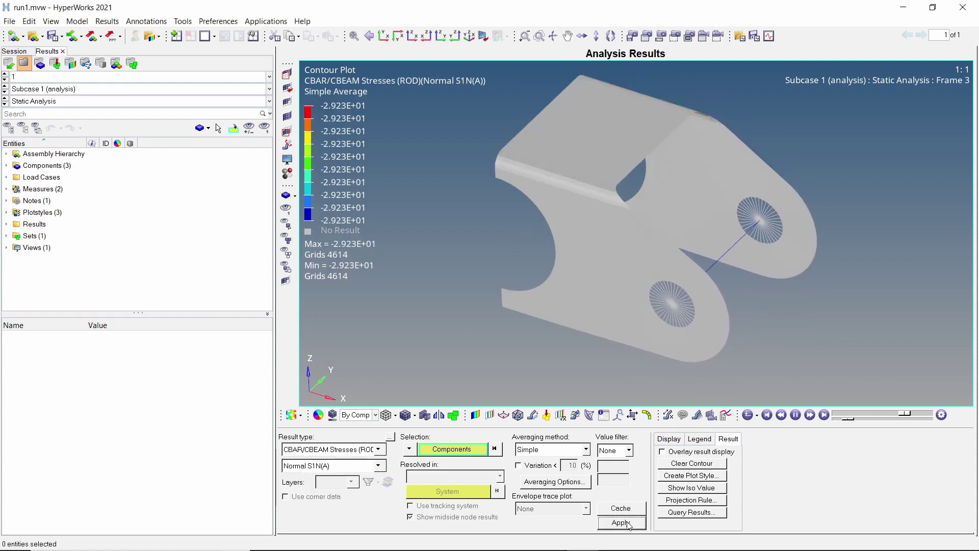
left_click(351, 454)
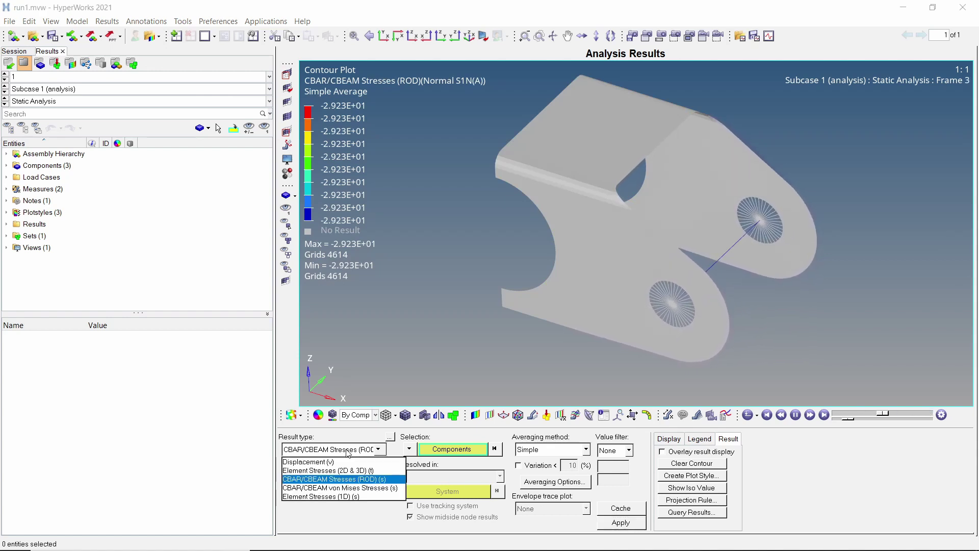
left_click(347, 497)
left_click(615, 524)
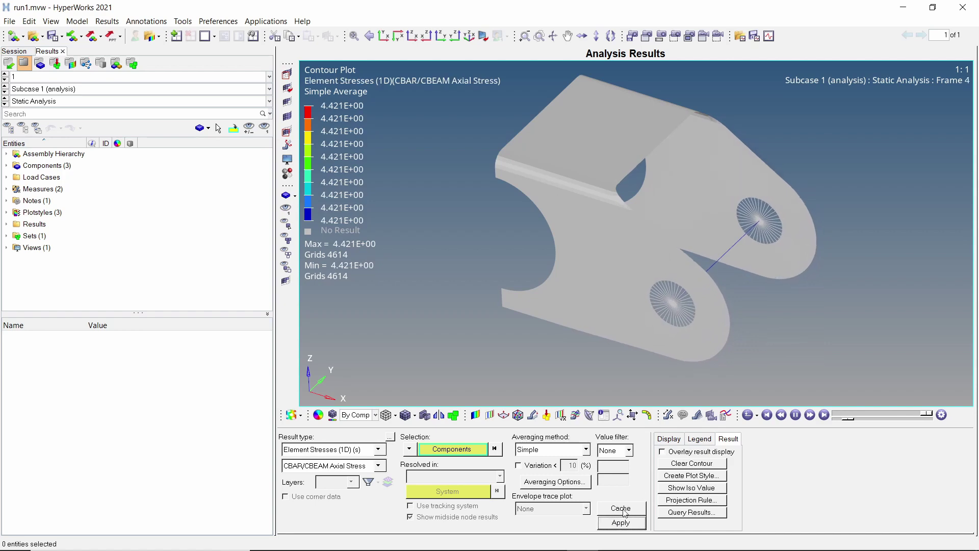